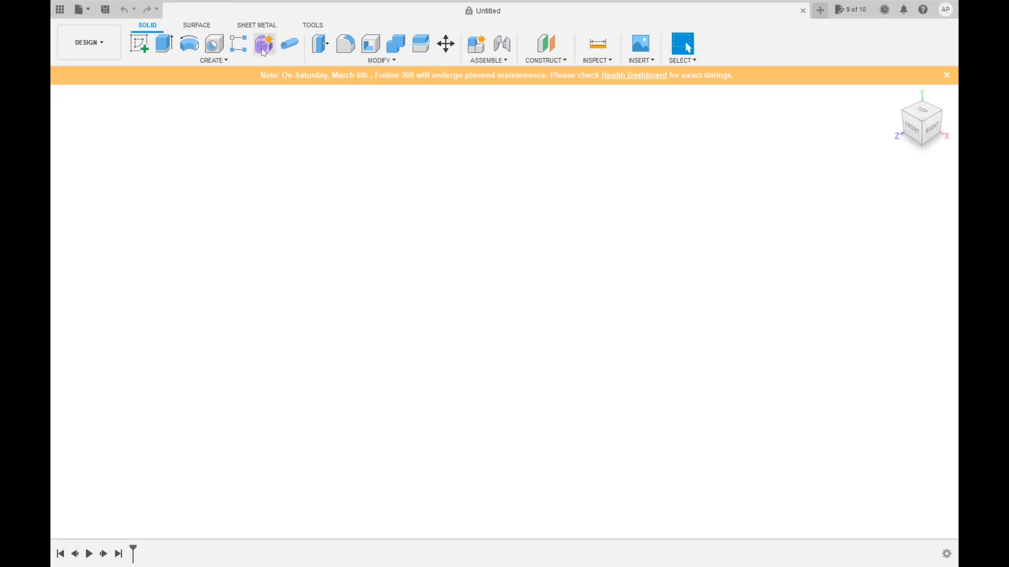
Step: Create a new empty component in the untitled design
click(227, 60)
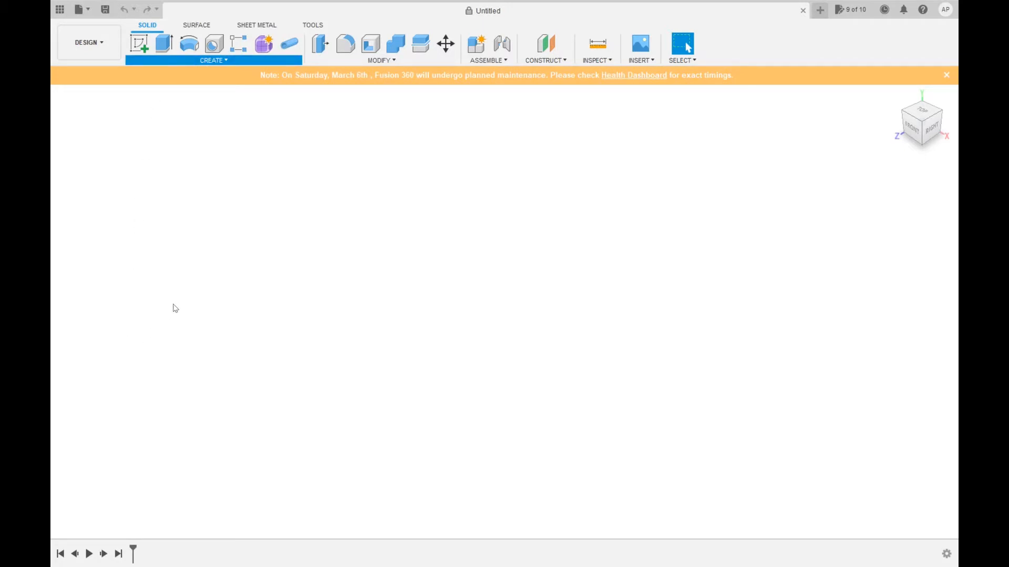
click(169, 71)
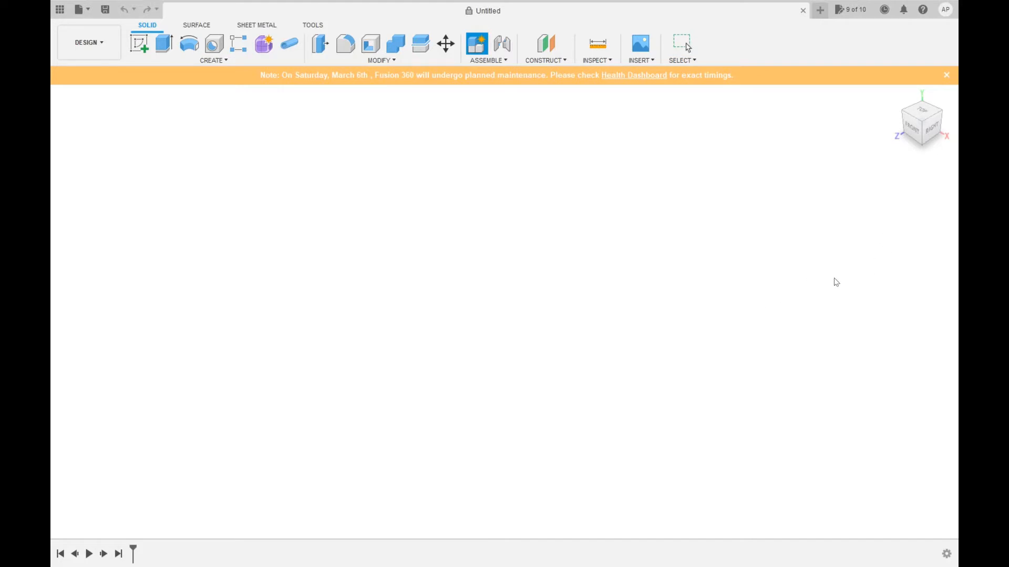
click(892, 316)
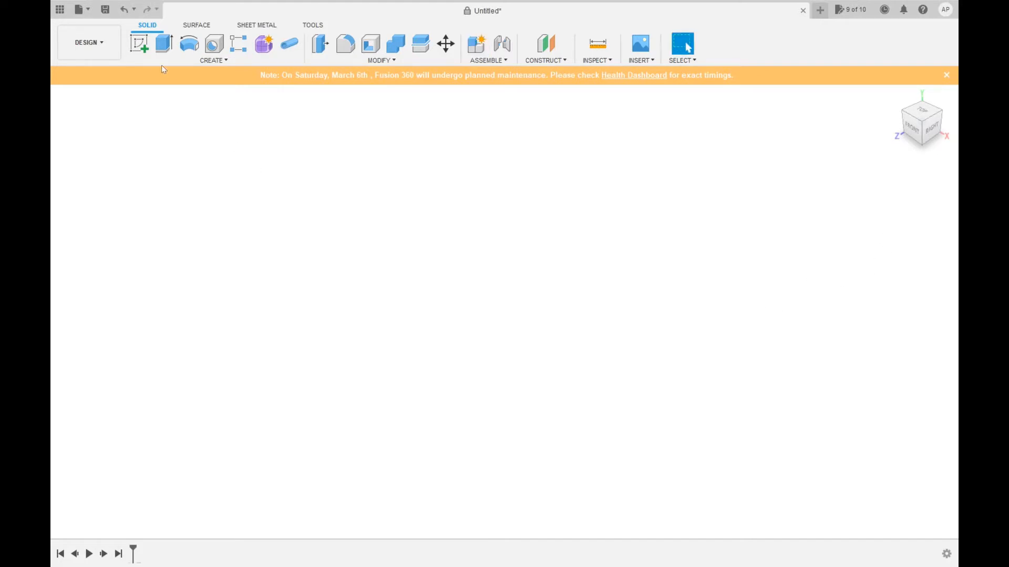
Step: Sketch a vertical line about 60 mm long on the front plane, running down the vertical axis from 100 mm above the origin
click(138, 44)
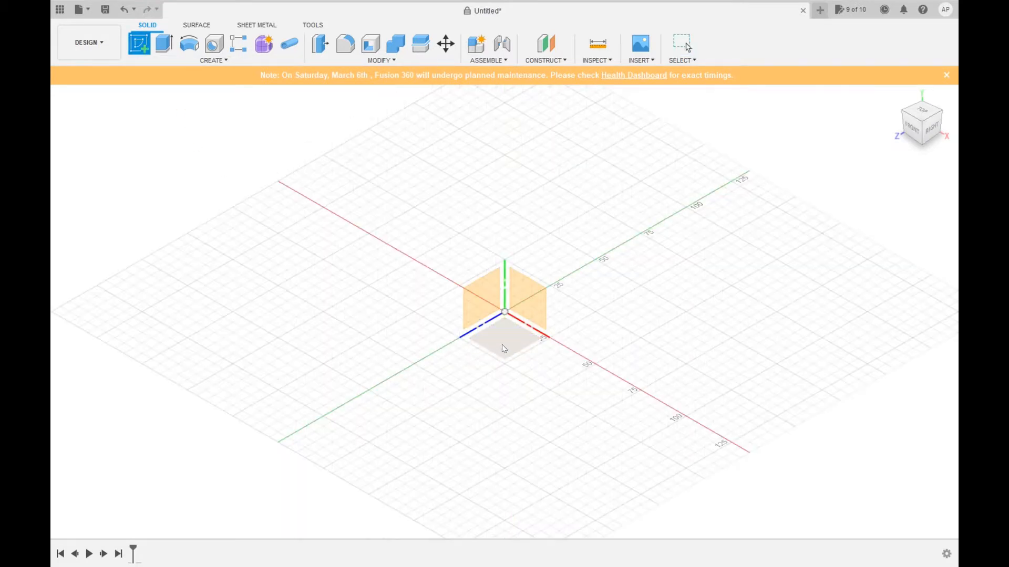
click(529, 308)
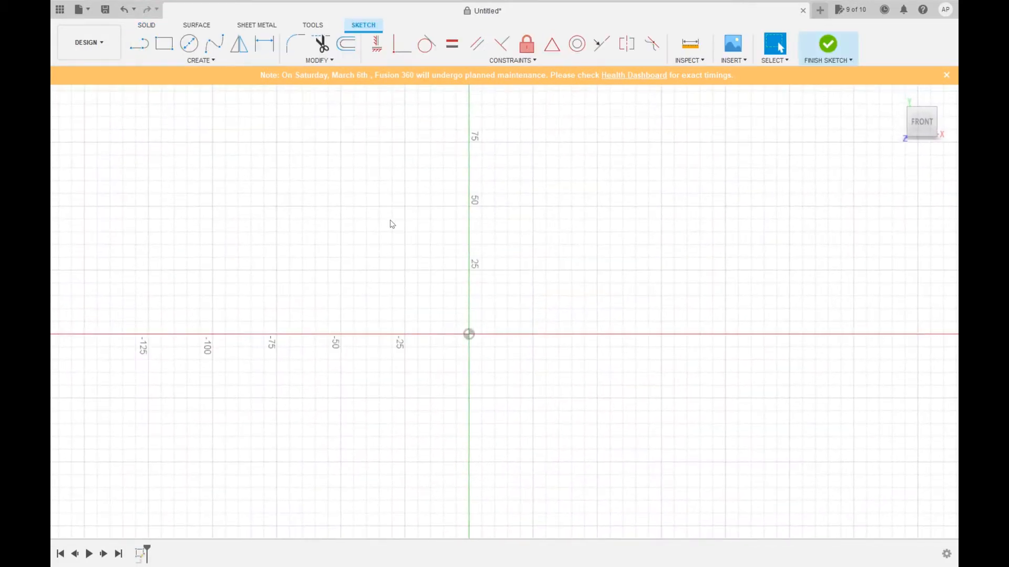
click(143, 47)
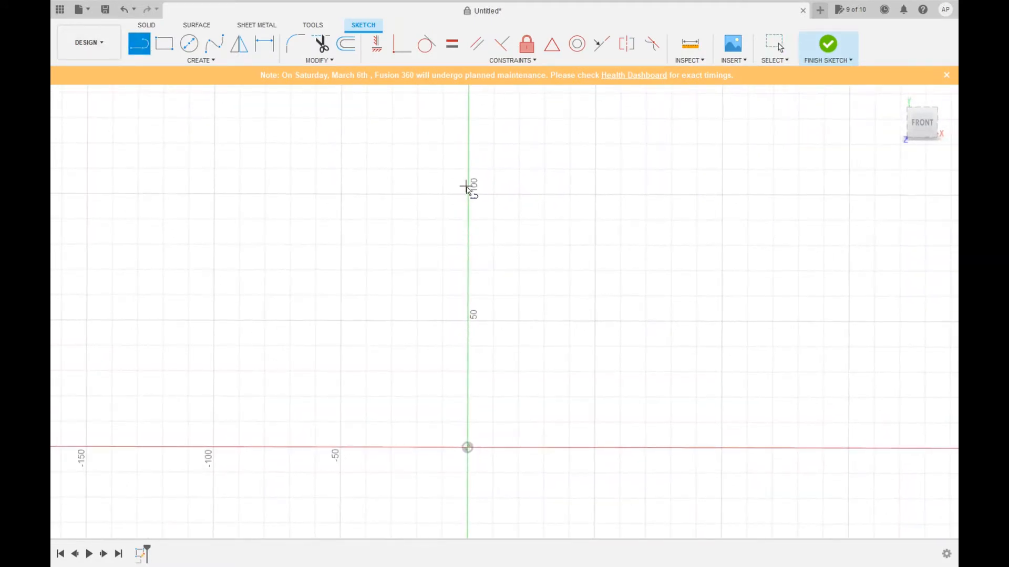
click(468, 195)
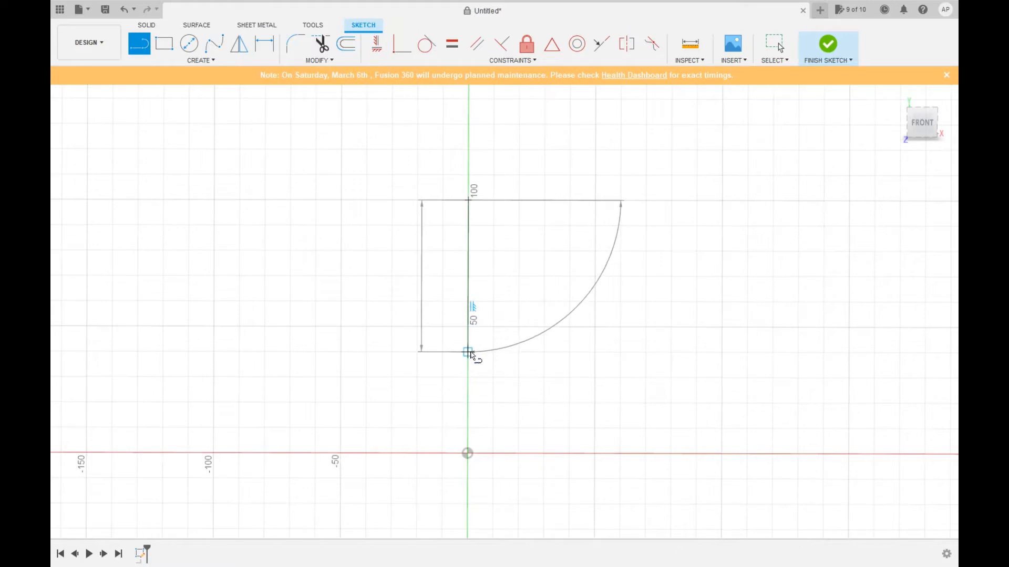
click(469, 352)
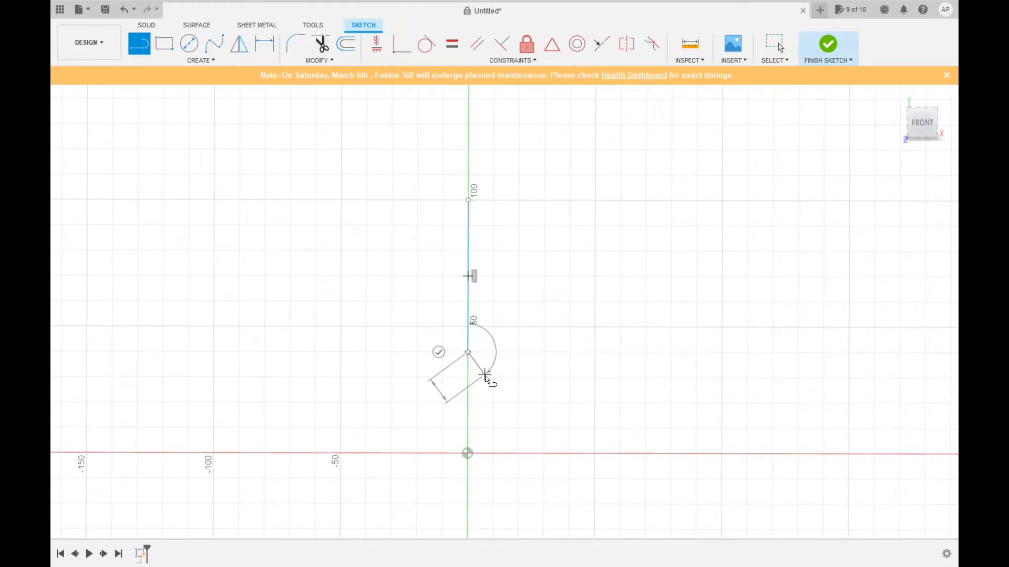
click(444, 357)
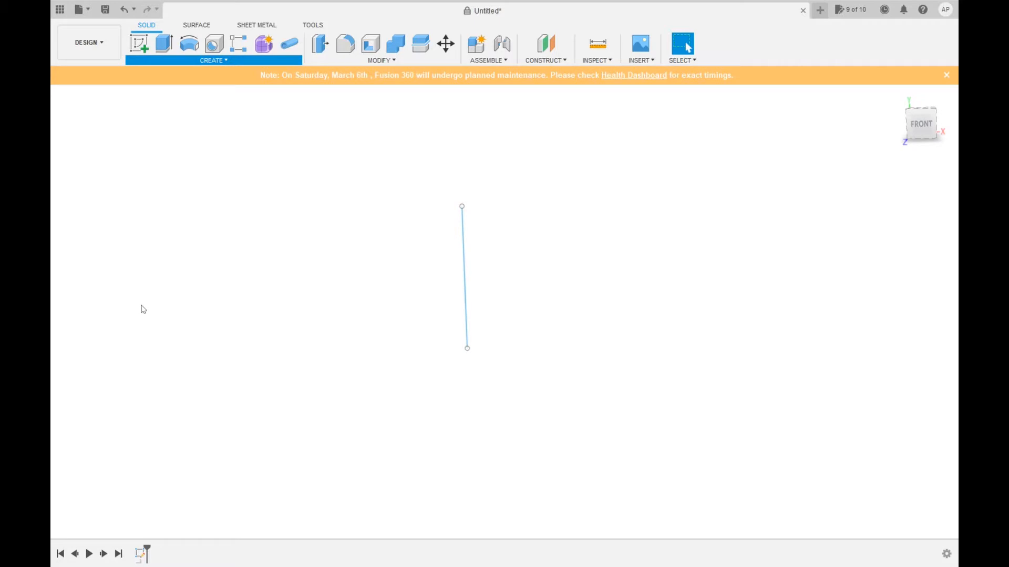
Step: Start a Pipe along the sketched vertical line and set its section size to 40 mm
click(301, 48)
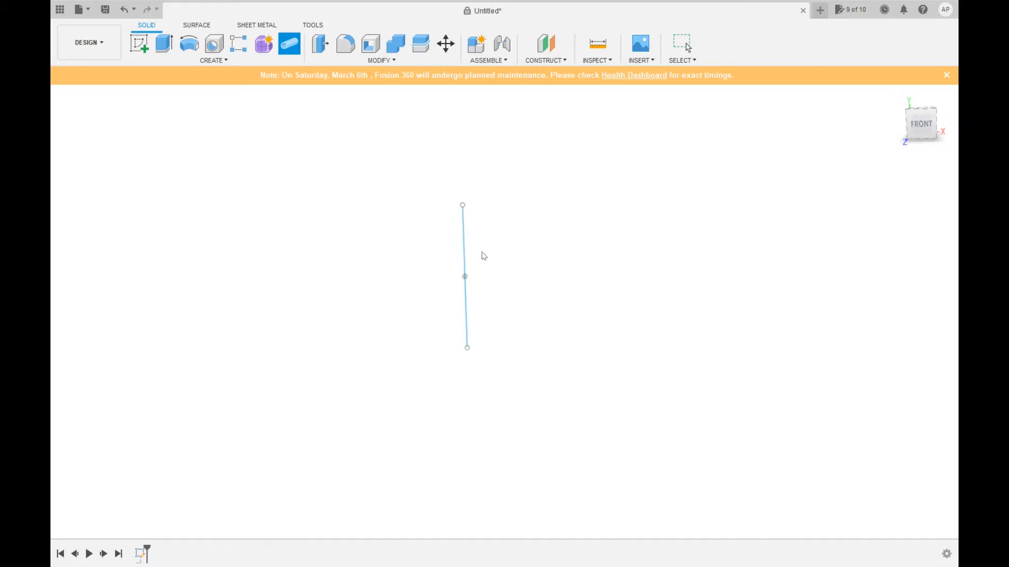
shift+middle_drag(479, 252, 435, 237)
click(430, 248)
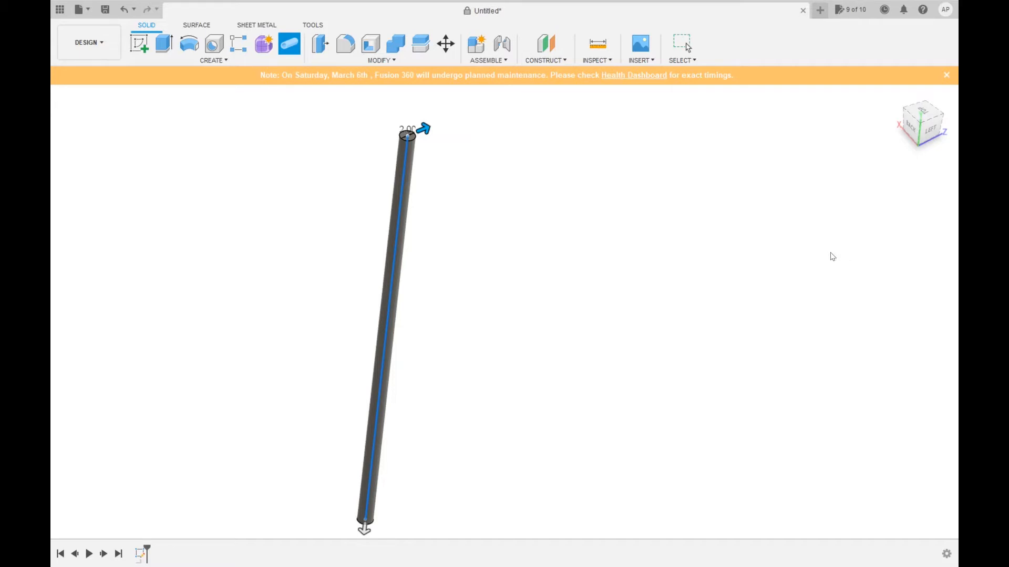
text(0)
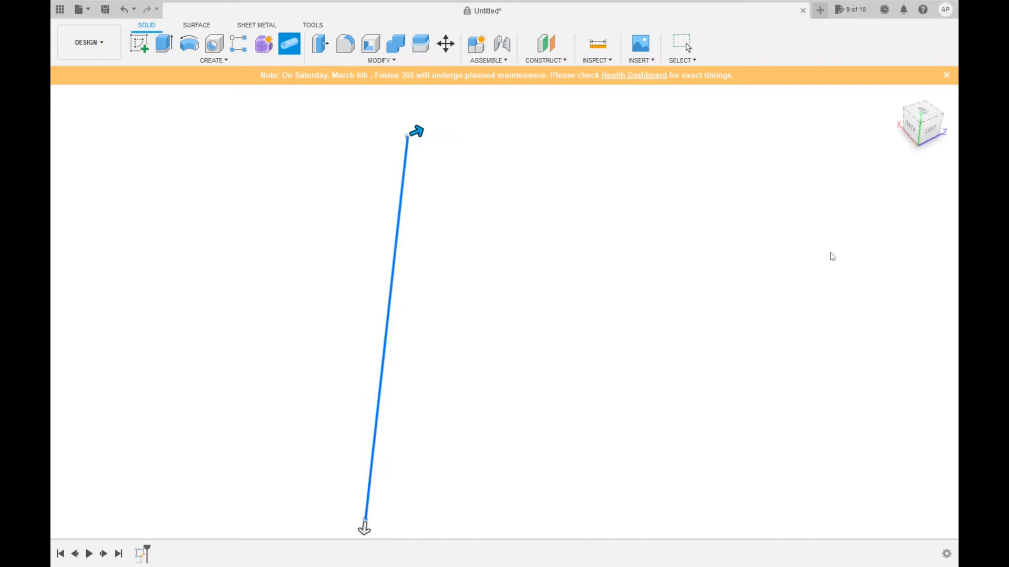
text(40)
shift+middle_drag(151, 259, 144, 266)
scroll(152, 264, up, 2)
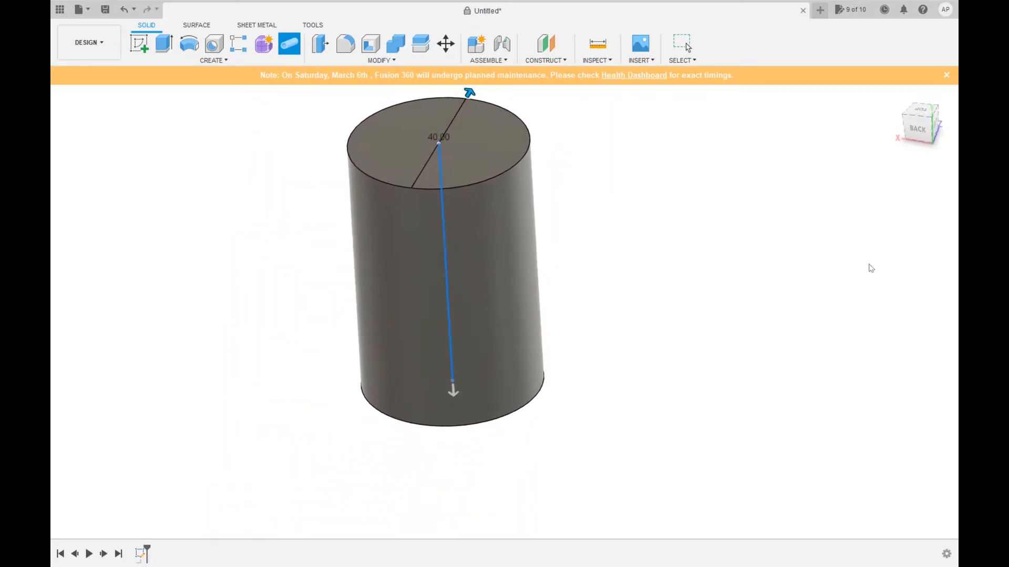
Step: Make the pipe hollow with a 1.5 mm wall thickness and create it
click(843, 269)
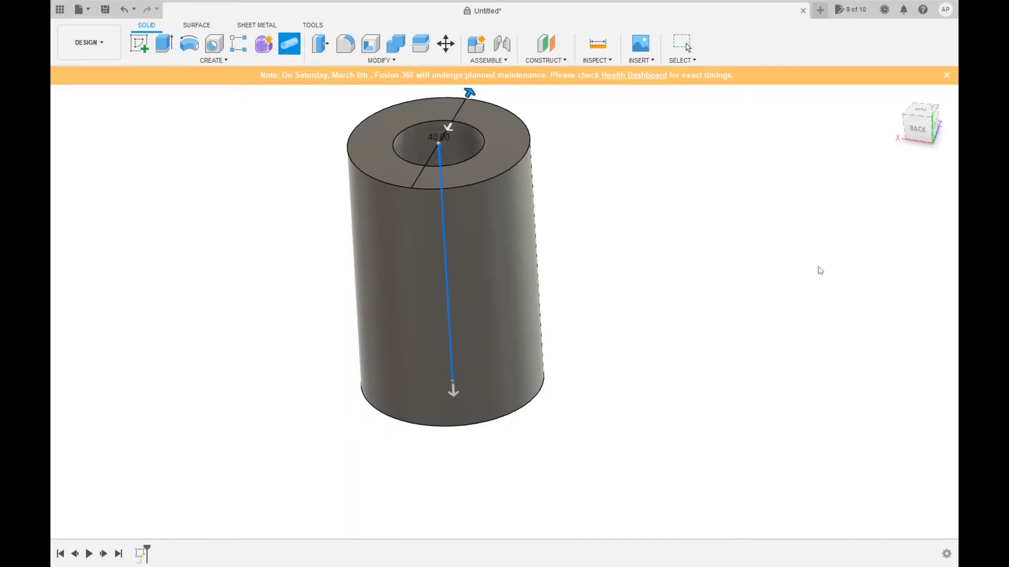
scroll(740, 243, up, 5)
text(1.5)
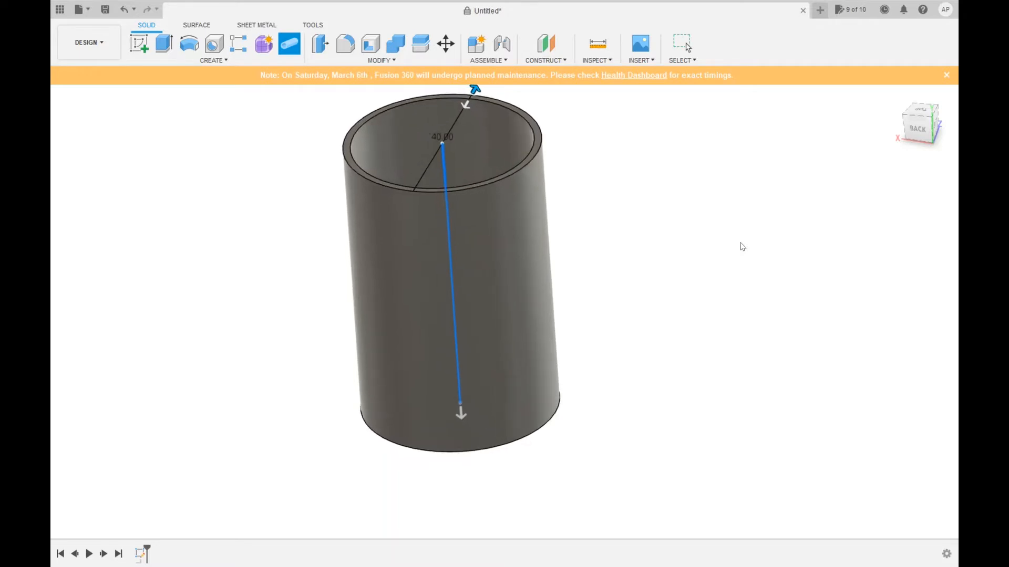
scroll(811, 354, down, 3)
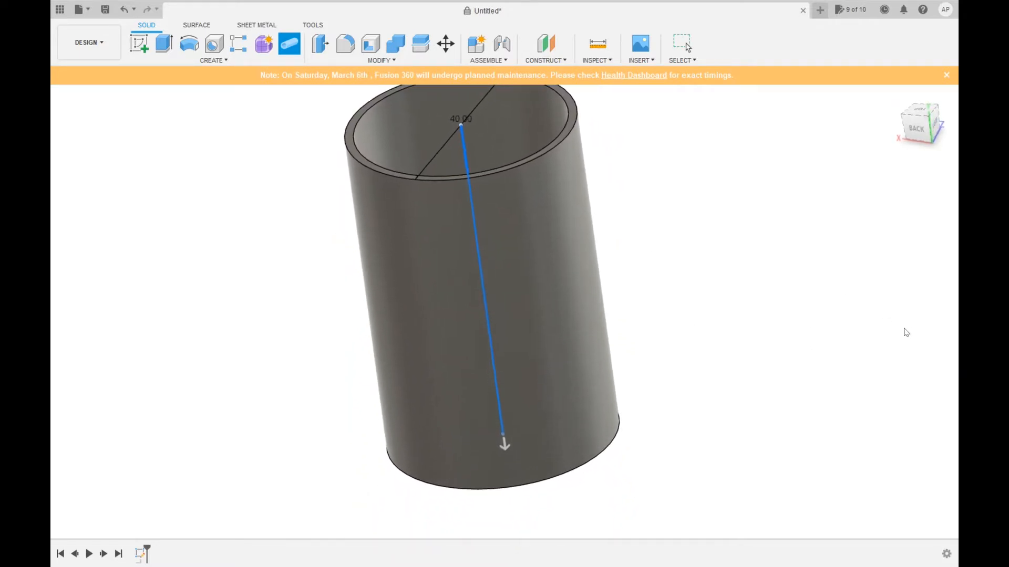
key(Return)
click(468, 212)
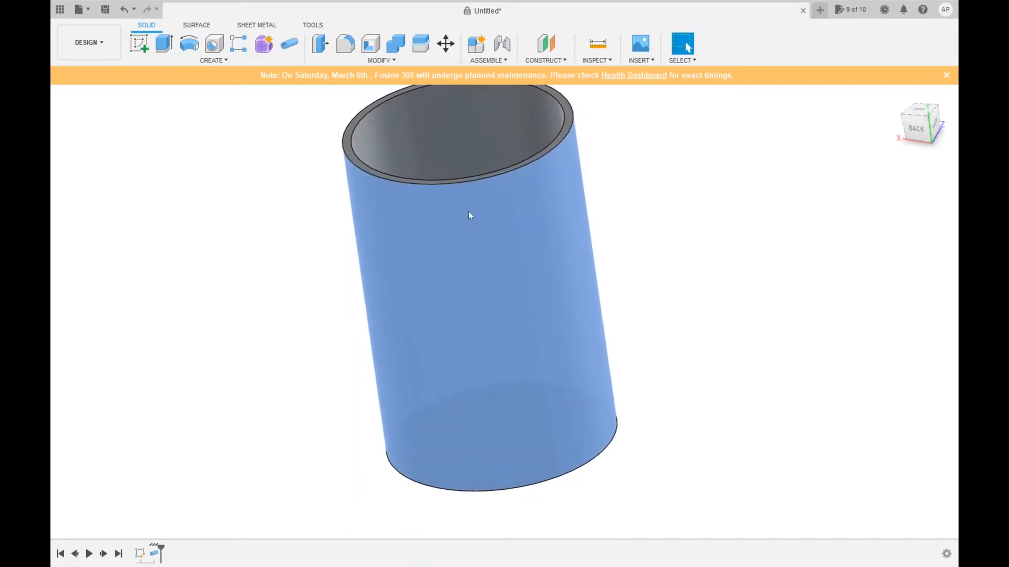
scroll(468, 211, up, 1)
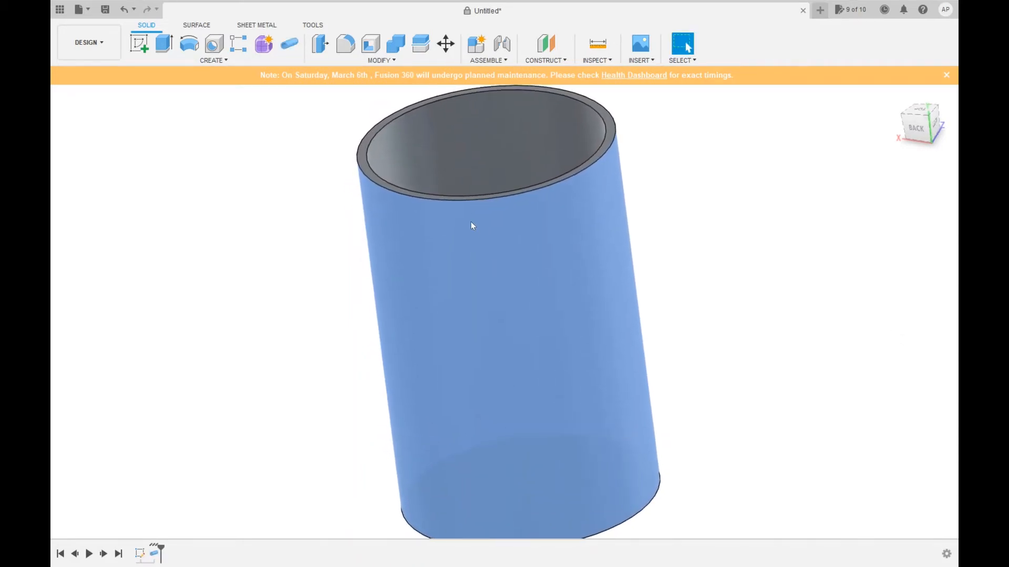
click(470, 221)
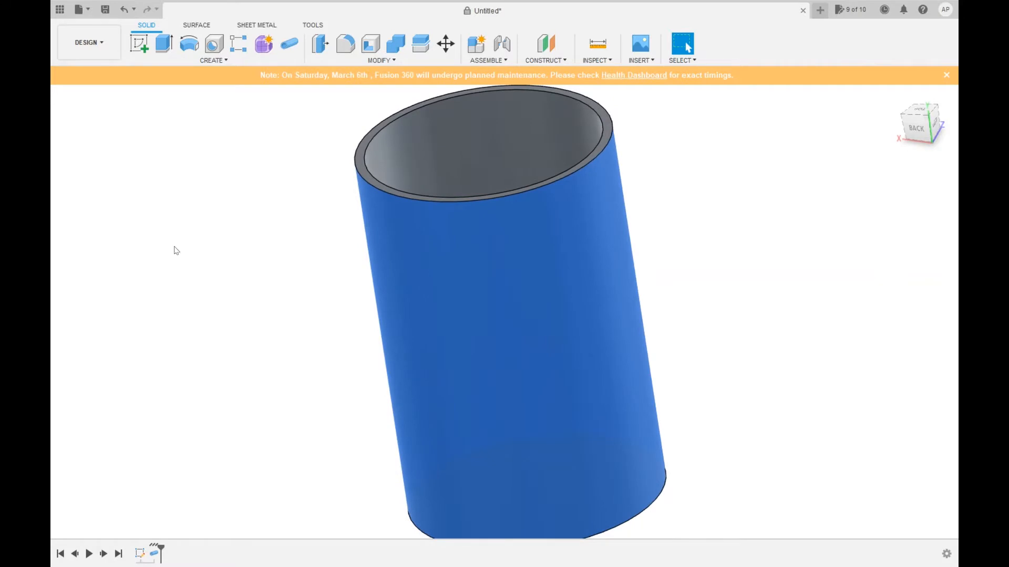
click(178, 271)
scroll(186, 277, down, 3)
scroll(197, 282, up, 4)
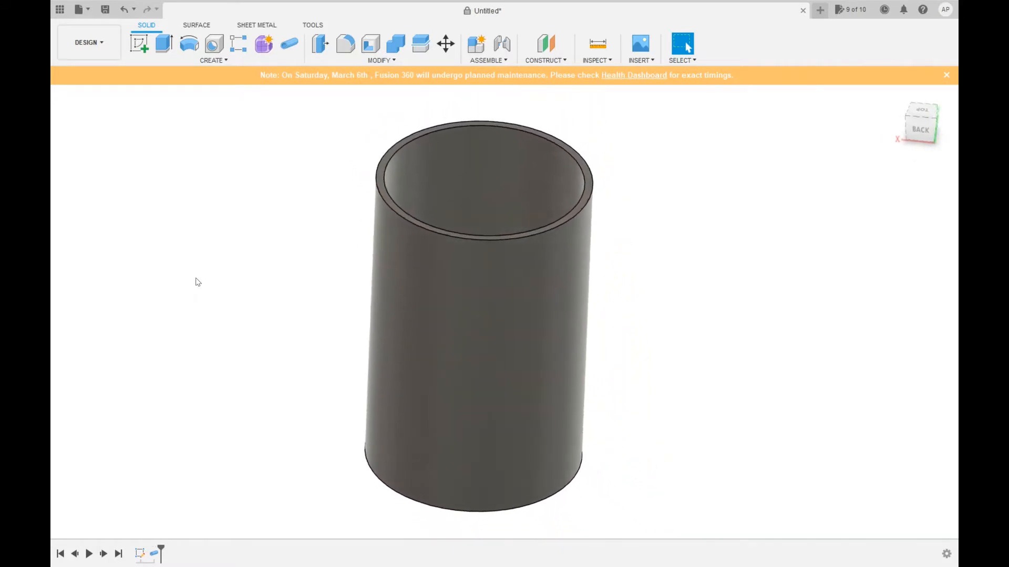
scroll(212, 280, down, 2)
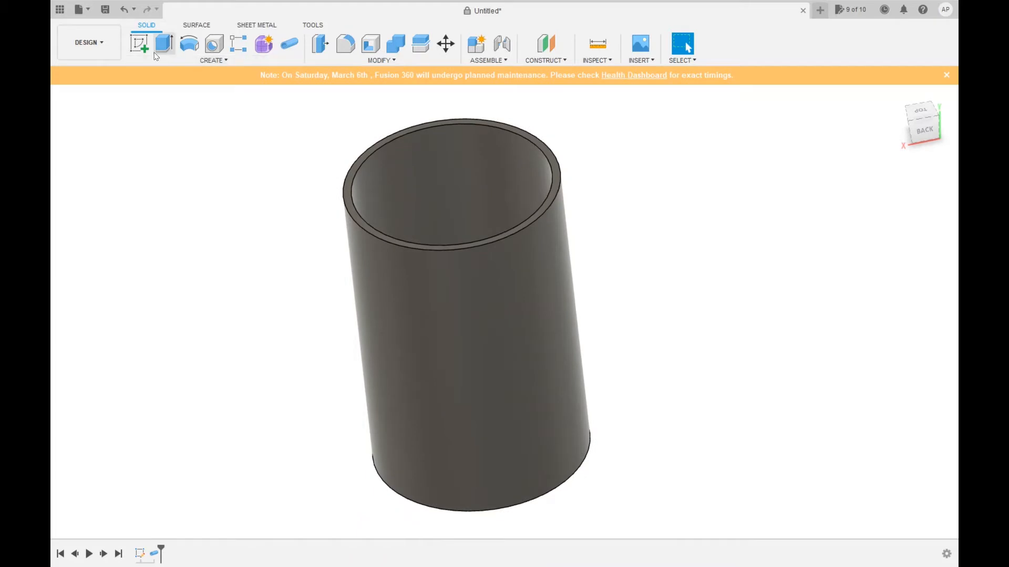
Step: Create a second new empty component alongside the hollow pipe
click(169, 59)
click(177, 78)
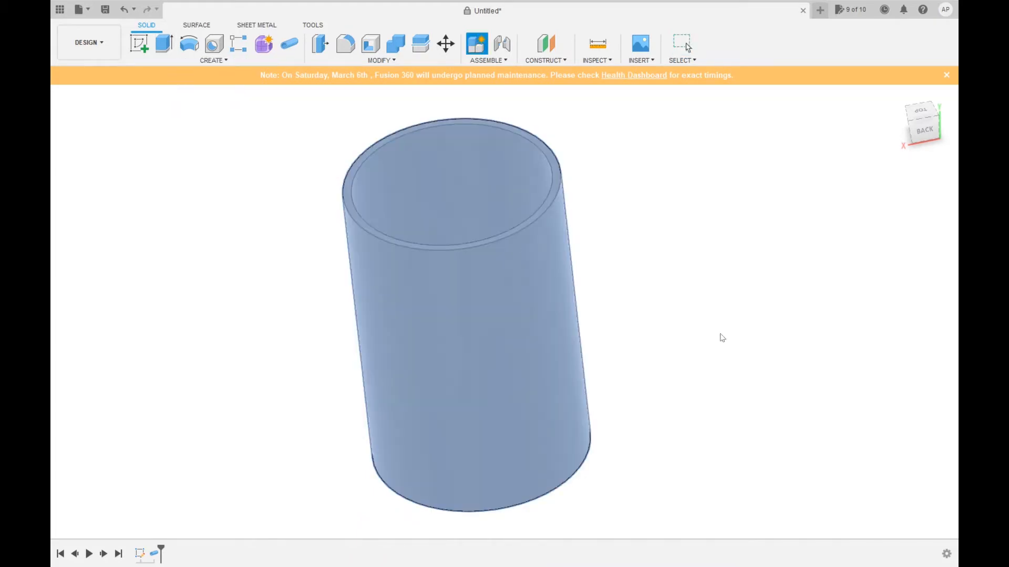
click(817, 276)
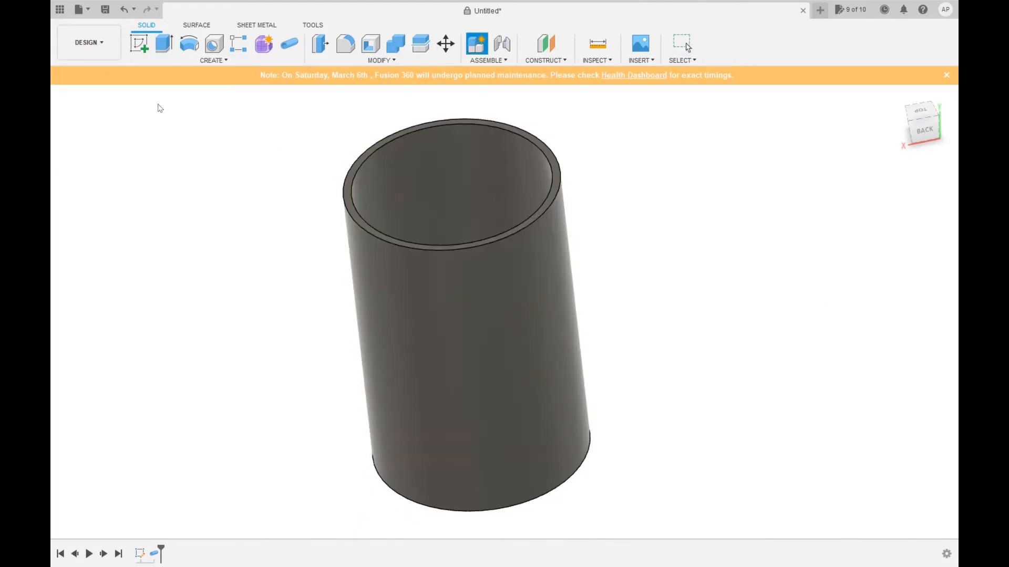
click(123, 111)
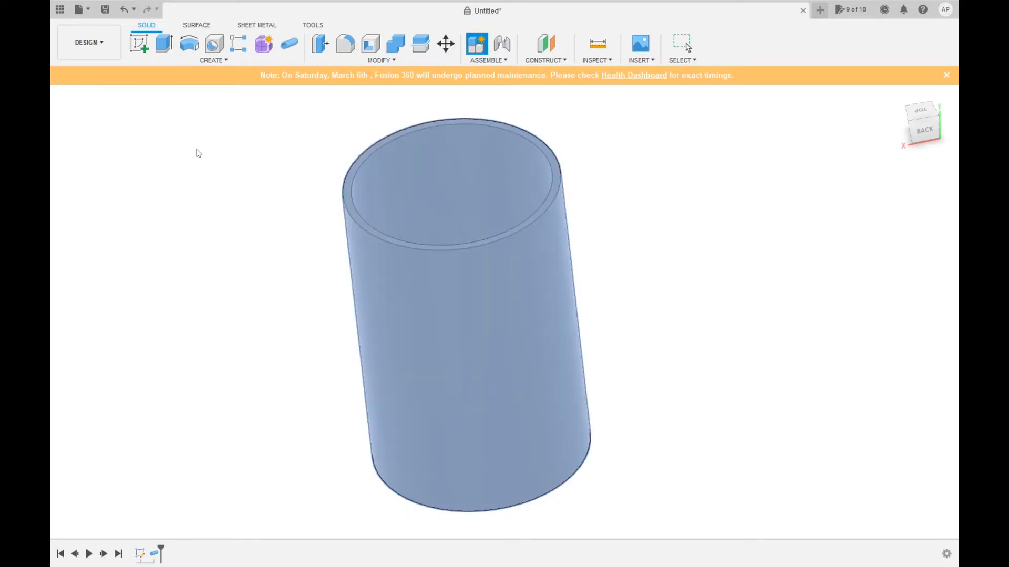
click(888, 324)
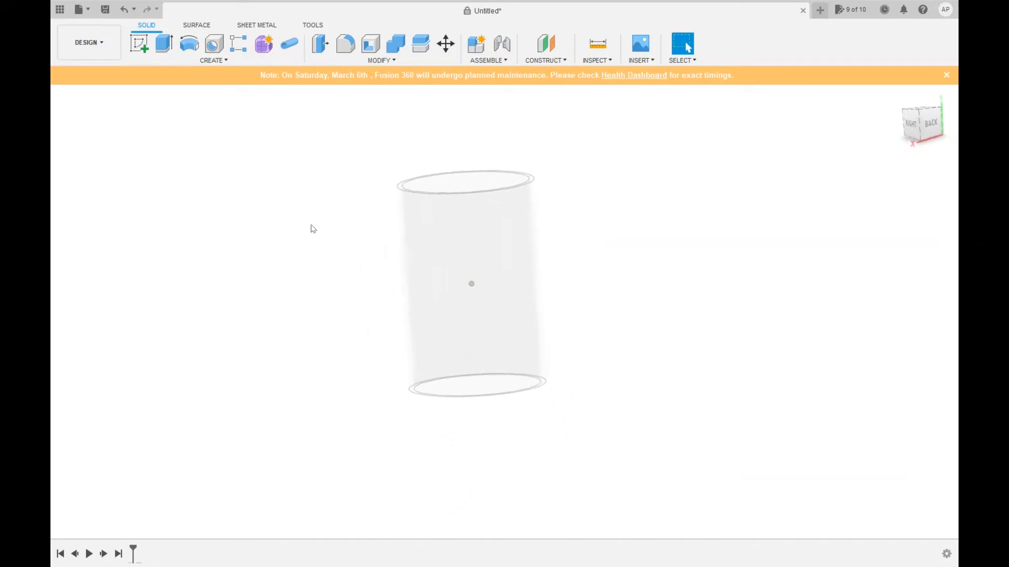
Step: Start a sketch on the vertical right-hand (YZ) origin plane and view it straight on from the right
click(211, 61)
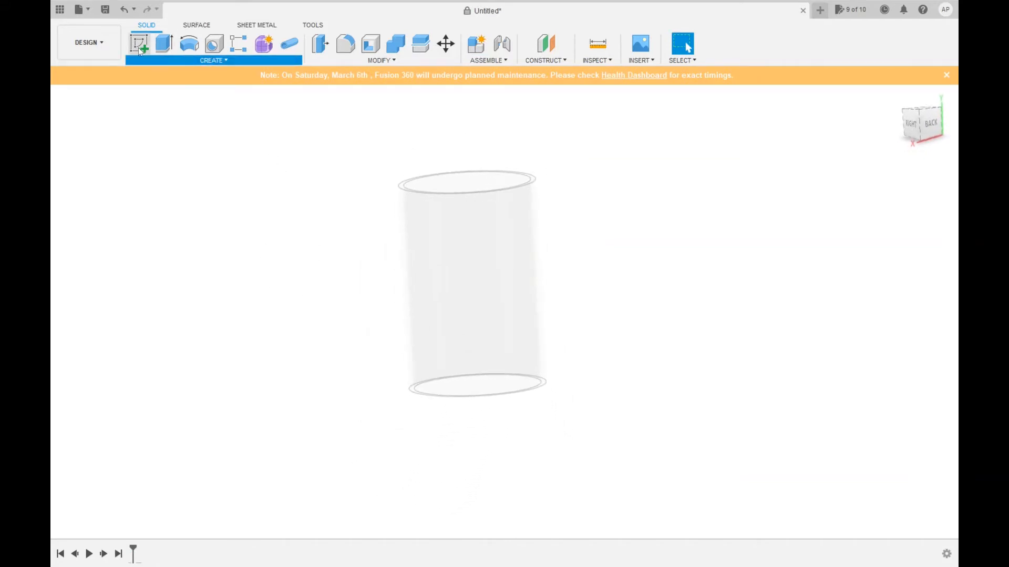
click(140, 48)
mouse_move(408, 346)
shift+middle_down()
mouse_move(557, 452)
mouse_move(459, 493)
shift+middle_up()
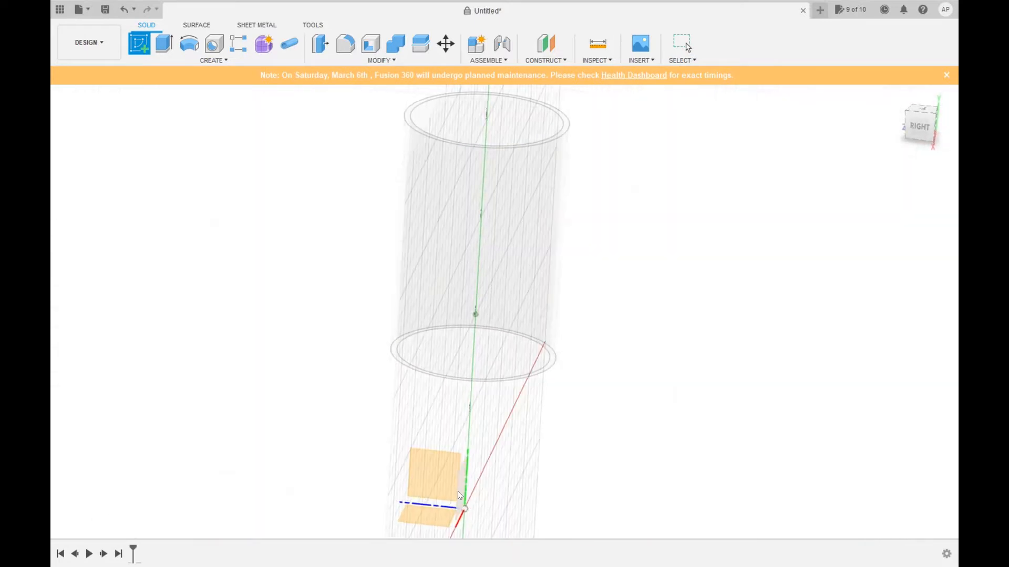
click(440, 483)
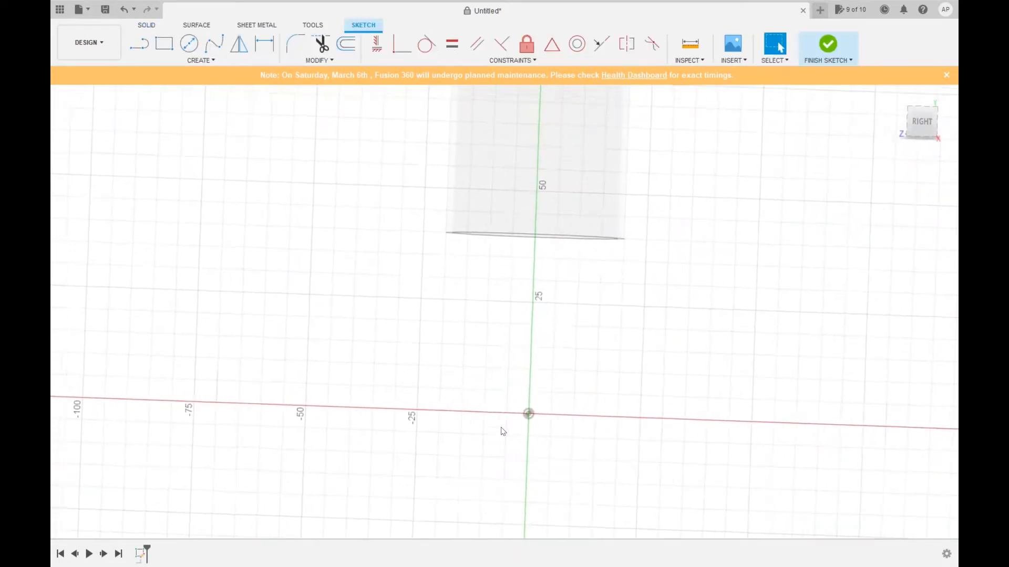
click(929, 136)
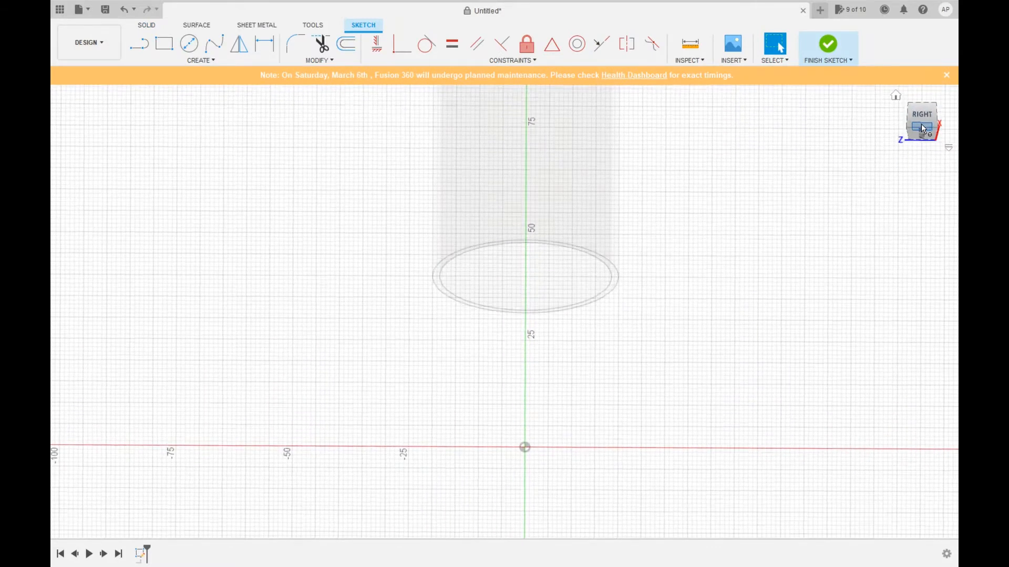
click(924, 120)
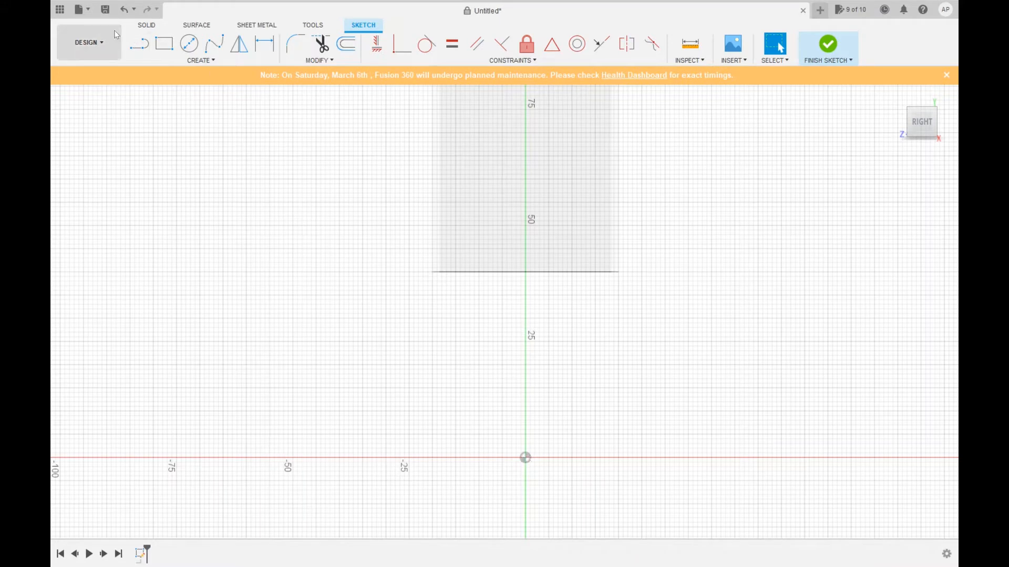
Step: Sketch a 175 mm line along the horizontal axis below the pipe, passing through the origin from -75 to 100 mm
click(190, 52)
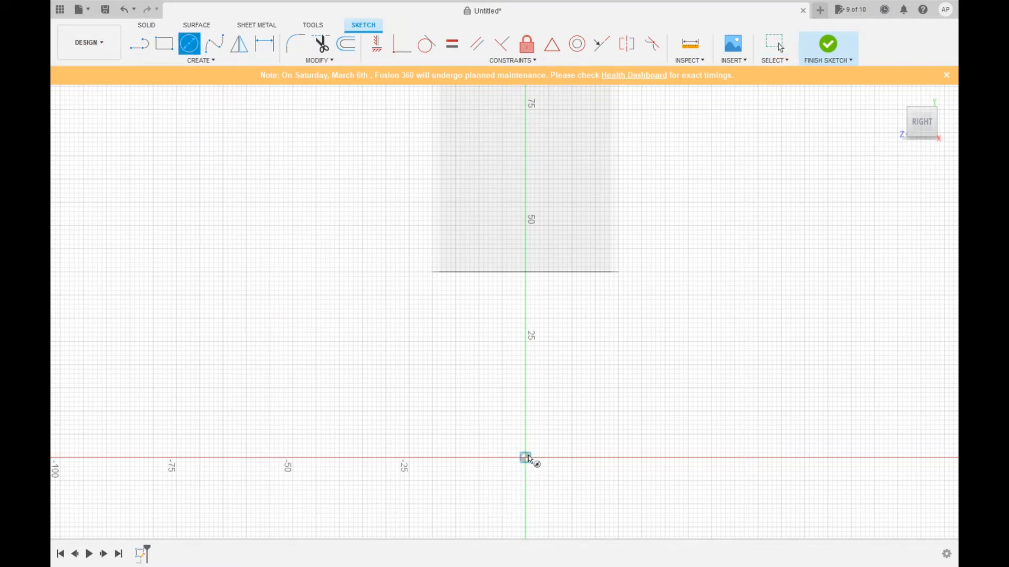
click(146, 50)
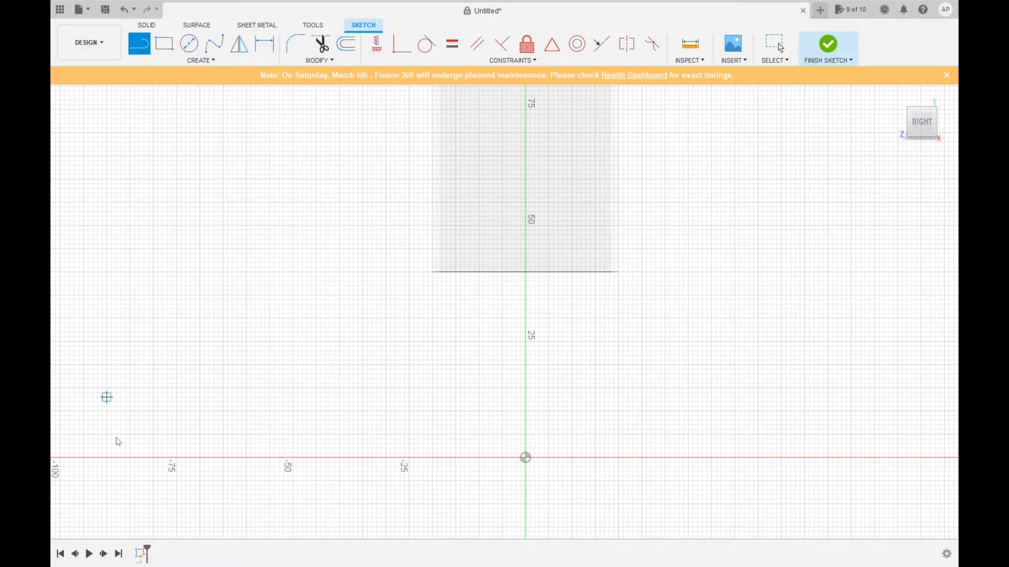
click(177, 458)
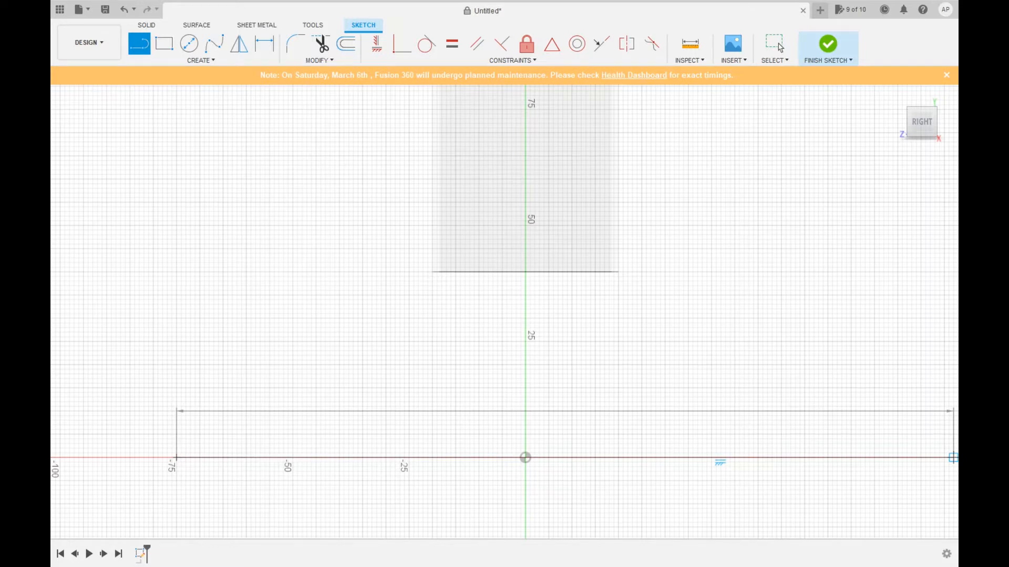
mouse_move(912, 476)
shift+middle_down()
mouse_move(822, 487)
mouse_move(812, 413)
mouse_move(779, 389)
shift+middle_up()
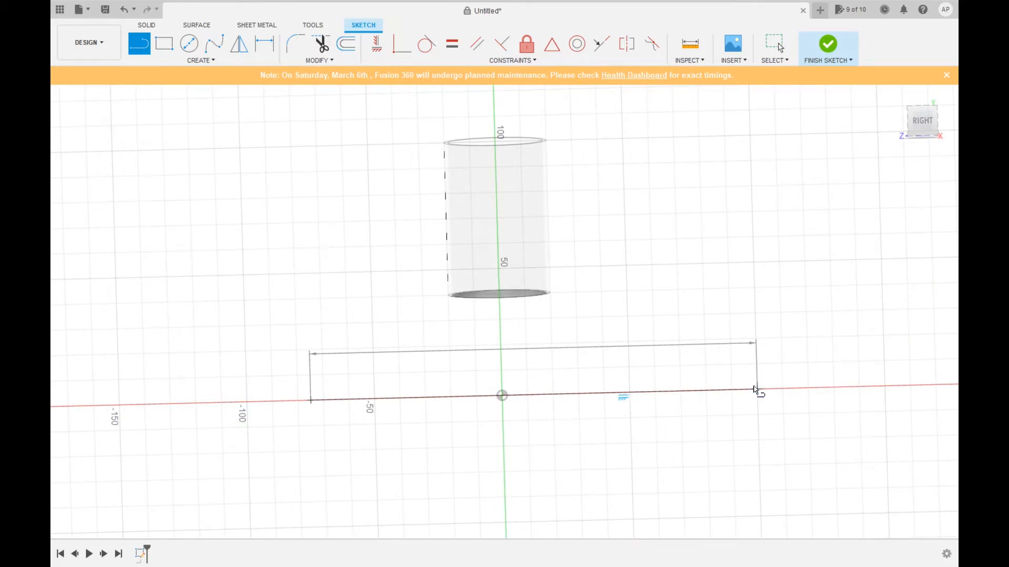
click(755, 390)
key(Escape)
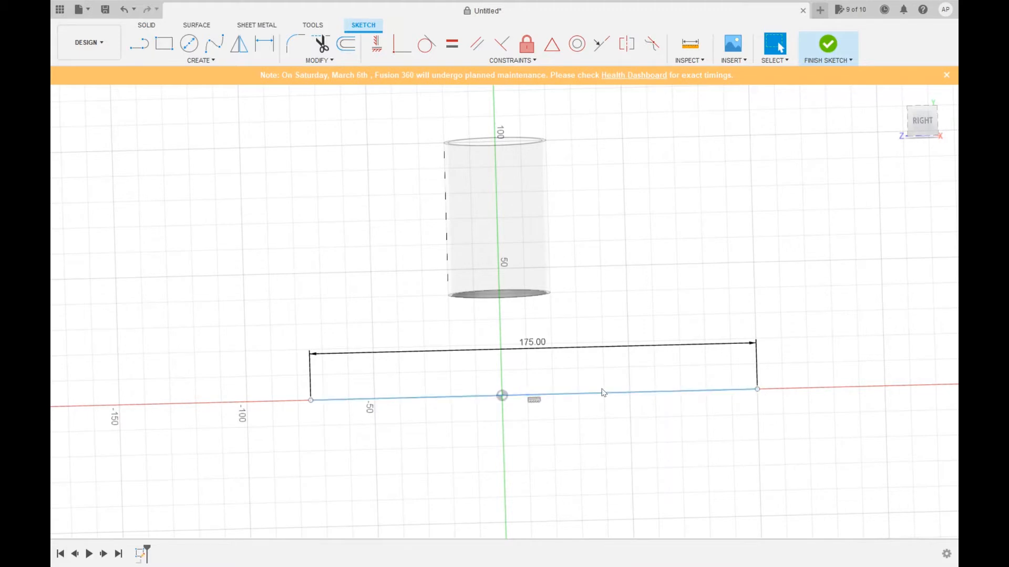
Step: Reposition the 175 mm line on the horizontal axis so its midpoint sits on the origin, and finish the sketch
mouse_move(600, 397)
mouse_down()
mouse_move(521, 401)
mouse_move(560, 405)
mouse_up()
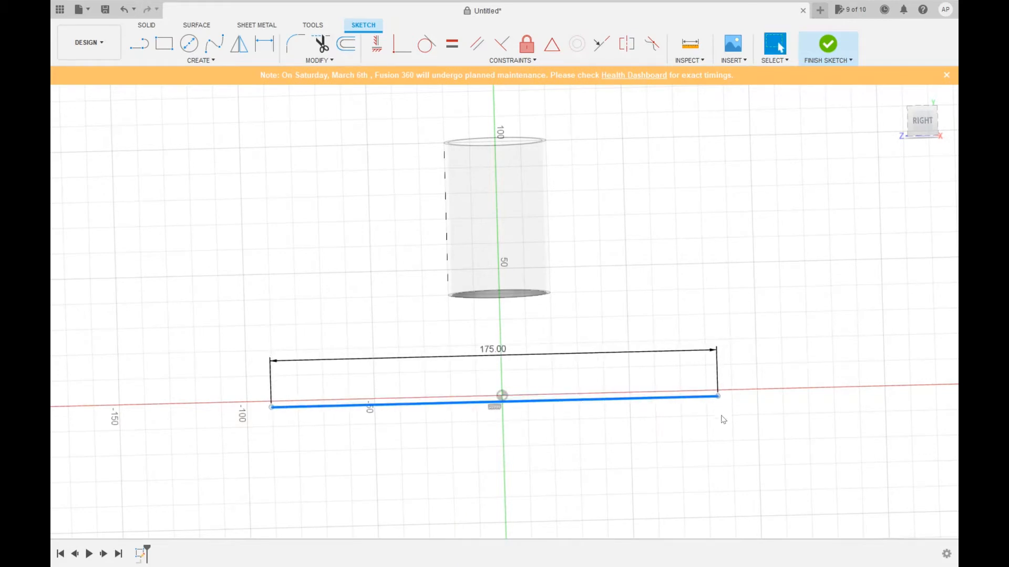
drag(720, 400, 726, 394)
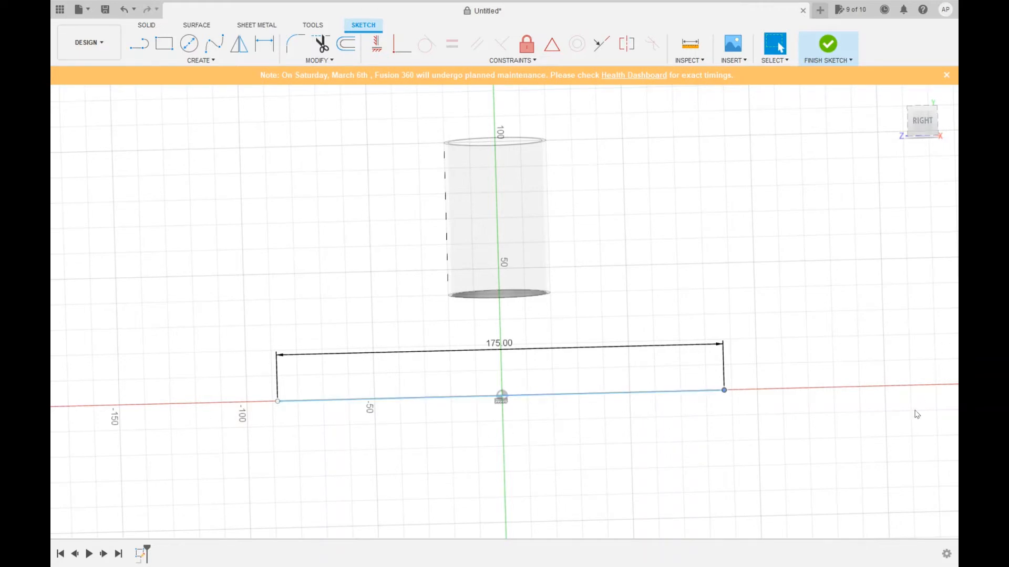
key(Return)
shift+middle_drag(828, 398, 827, 398)
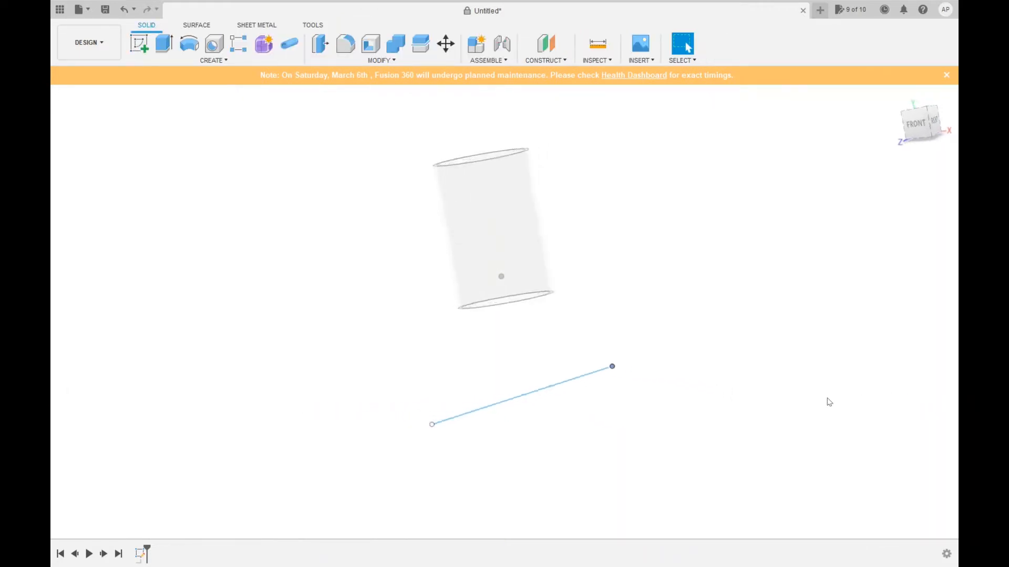
Step: Create a hollow pipe along the 175 mm line with a 100 mm section size and 1.5 mm wall thickness
click(296, 47)
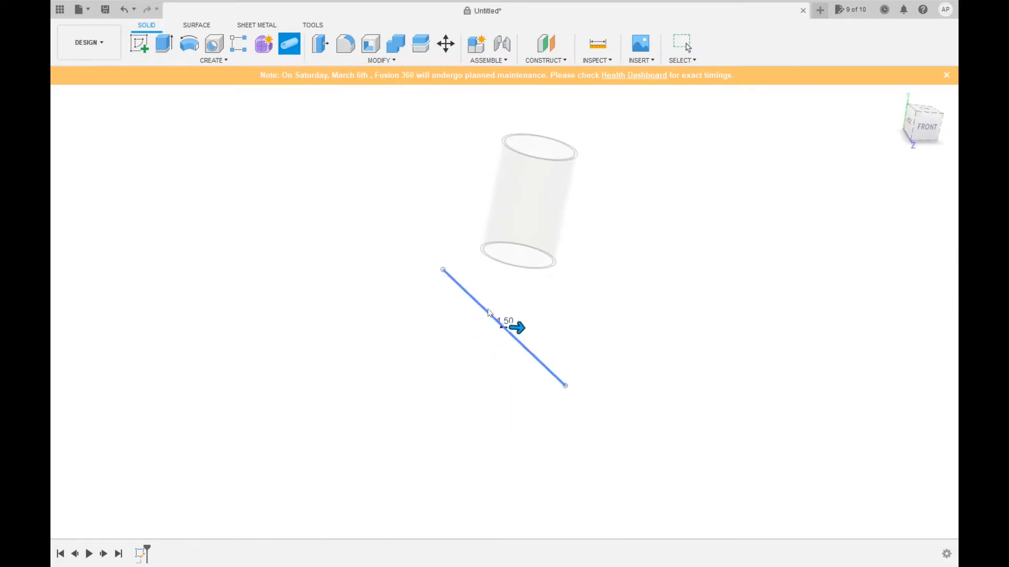
mouse_move(534, 352)
shift+middle_down()
mouse_move(544, 350)
mouse_move(552, 376)
mouse_move(686, 344)
mouse_move(621, 394)
mouse_move(638, 378)
shift+middle_up()
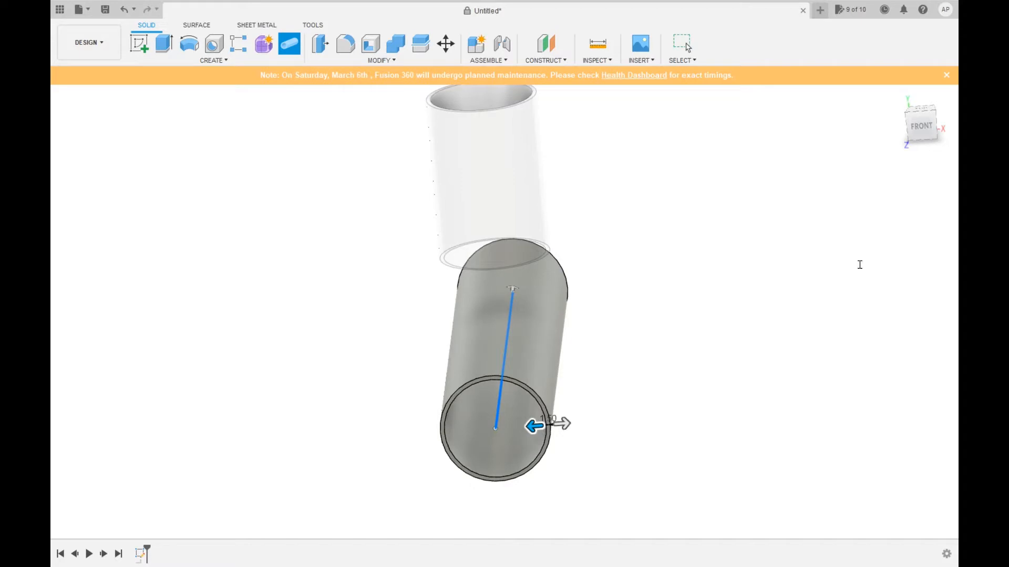
text(60)
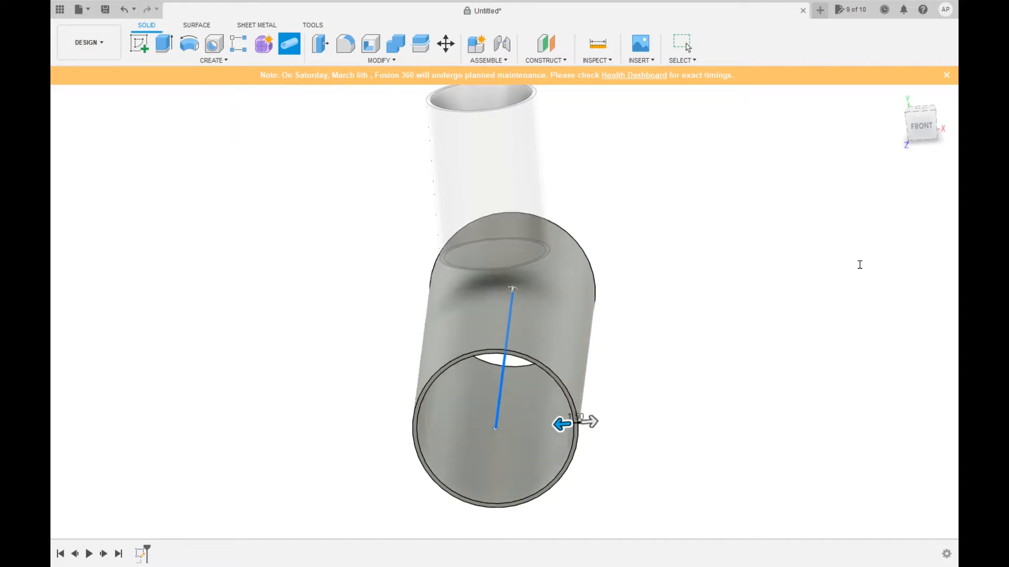
shift+middle_drag(860, 264, 432, 337)
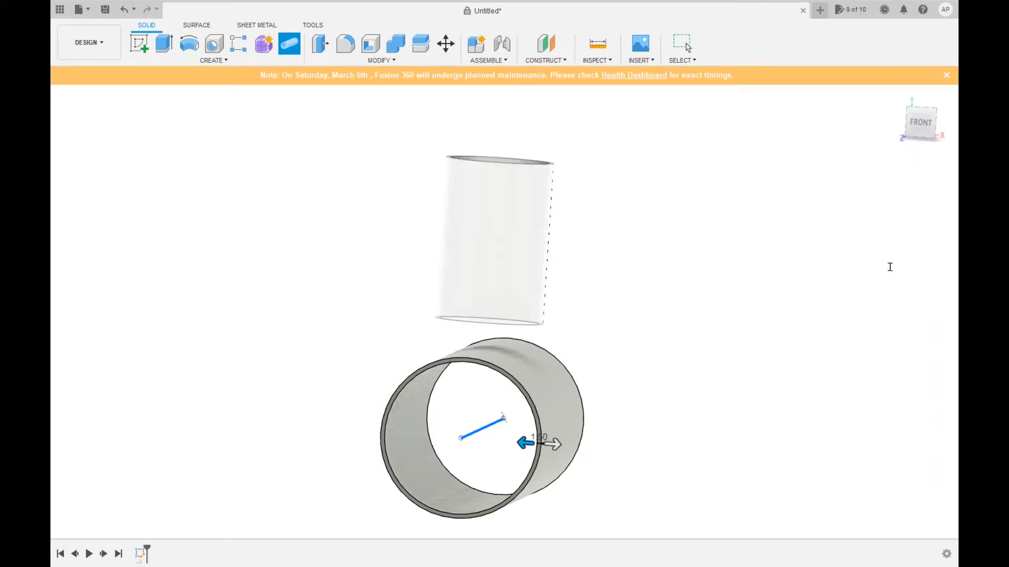
text(10)
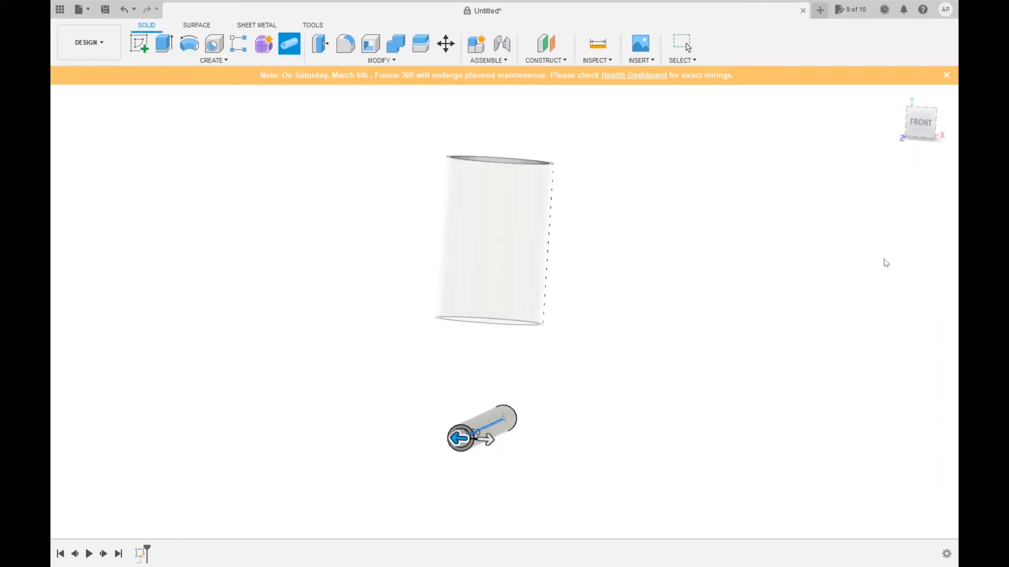
text(0)
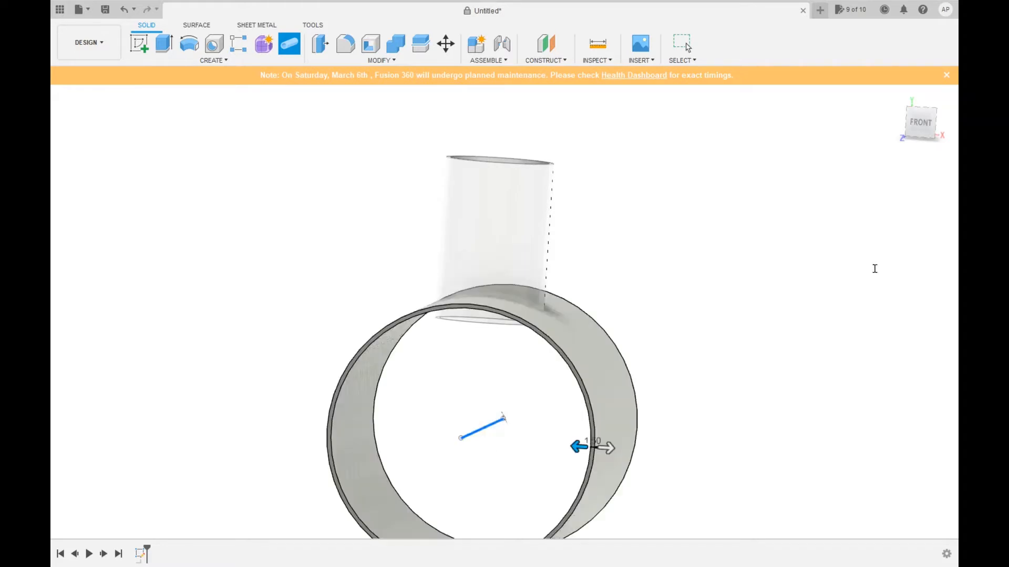
mouse_move(681, 322)
shift+middle_down()
mouse_move(638, 364)
mouse_move(556, 383)
mouse_move(563, 387)
shift+middle_up()
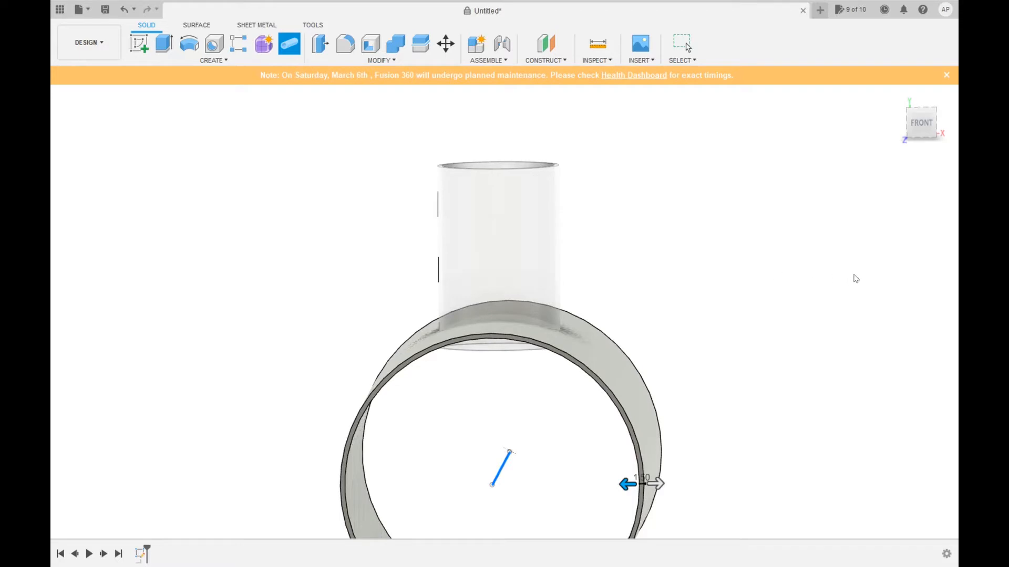
click(881, 328)
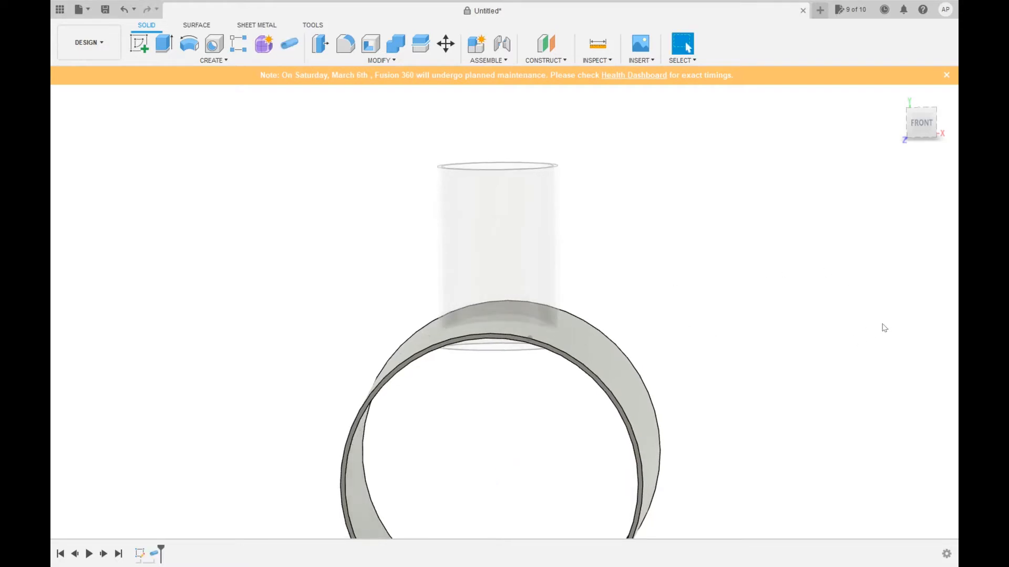
Step: Hide the large horizontal pipe and activate the component of the small vertical pipe
scroll(546, 288, down, 2)
shift+middle_drag(547, 288, 369, 376)
shift+middle_drag(717, 397, 497, 444)
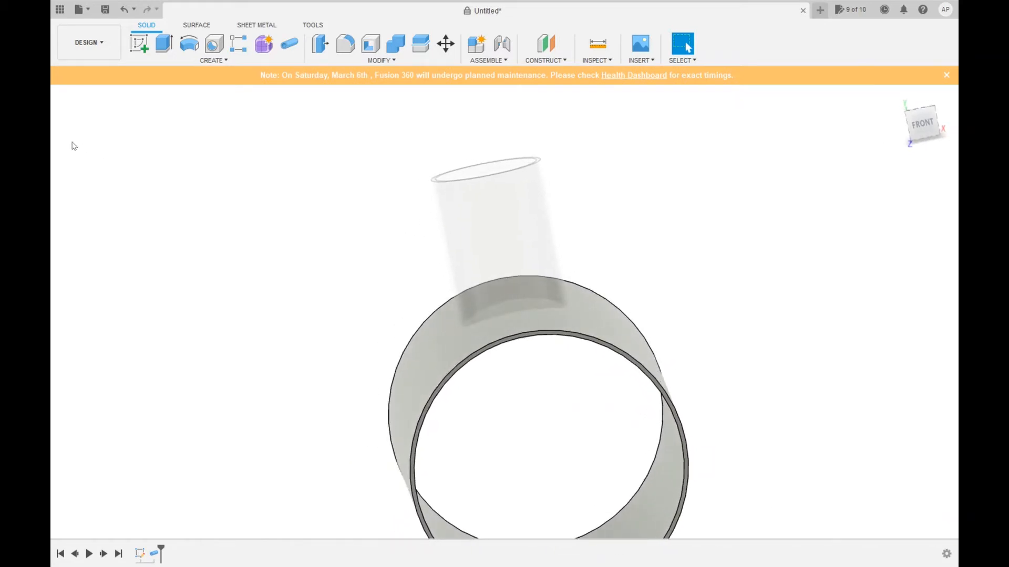
click(88, 181)
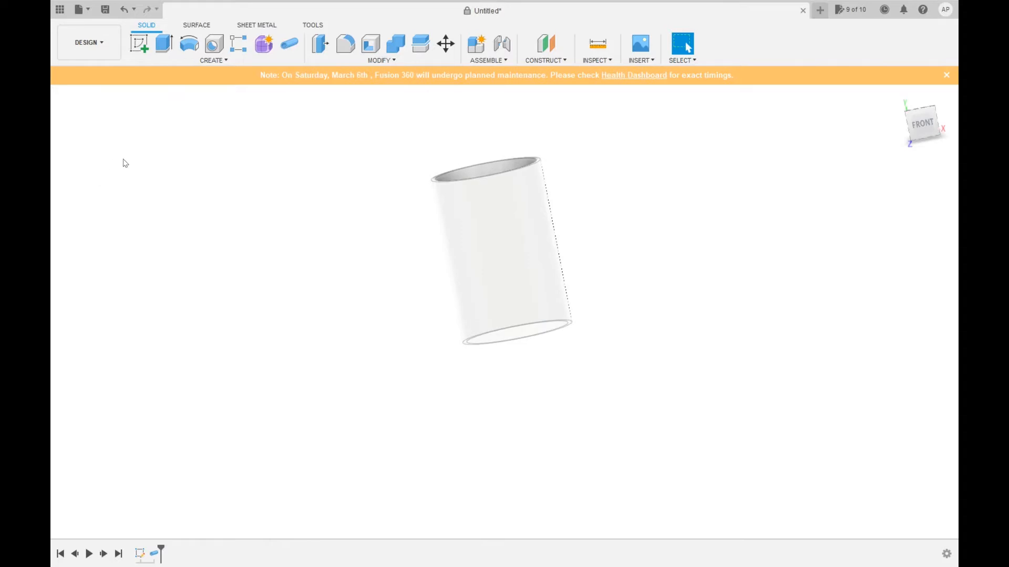
shift+middle_drag(281, 250, 277, 251)
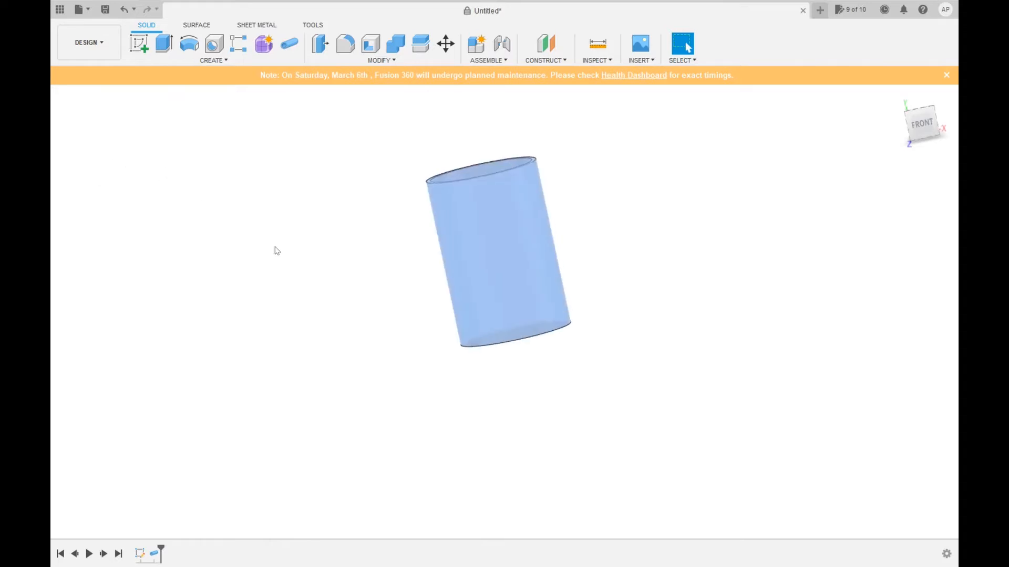
Step: Sketch a 100 mm diameter circle centred on the origin on the YZ plane, overlapping the vertical pipe's lower end
click(144, 53)
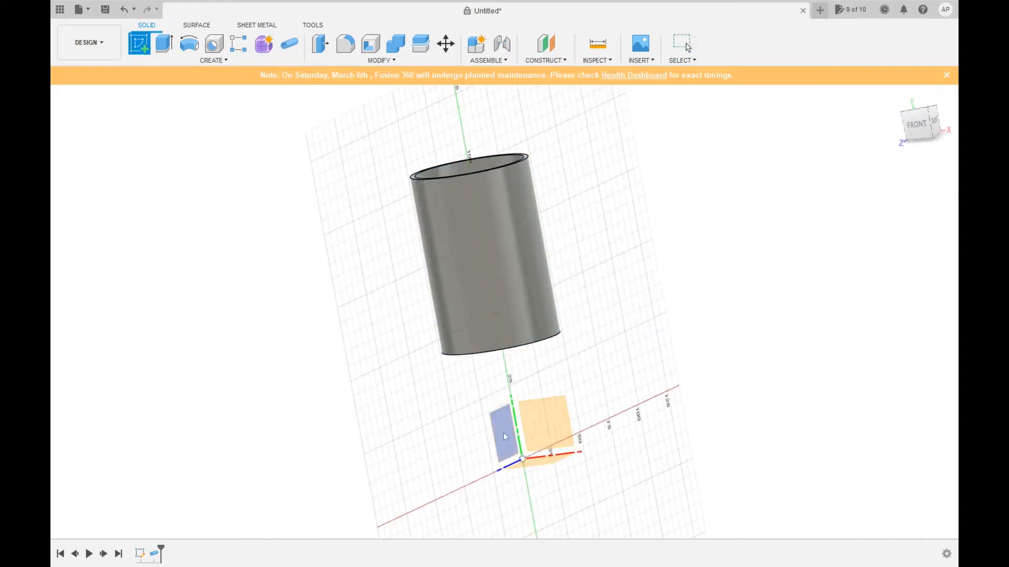
click(492, 462)
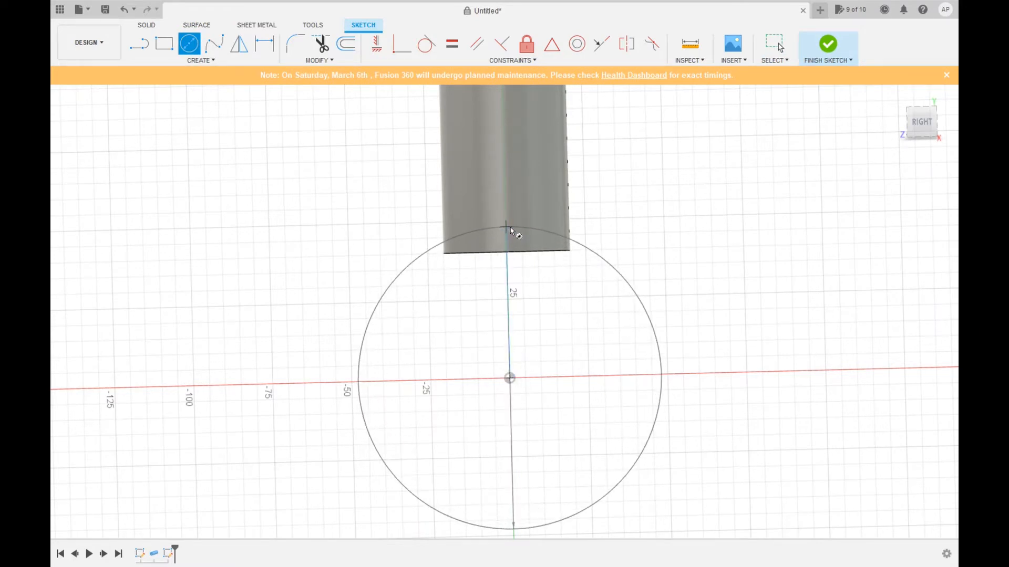
click(511, 231)
key(Escape)
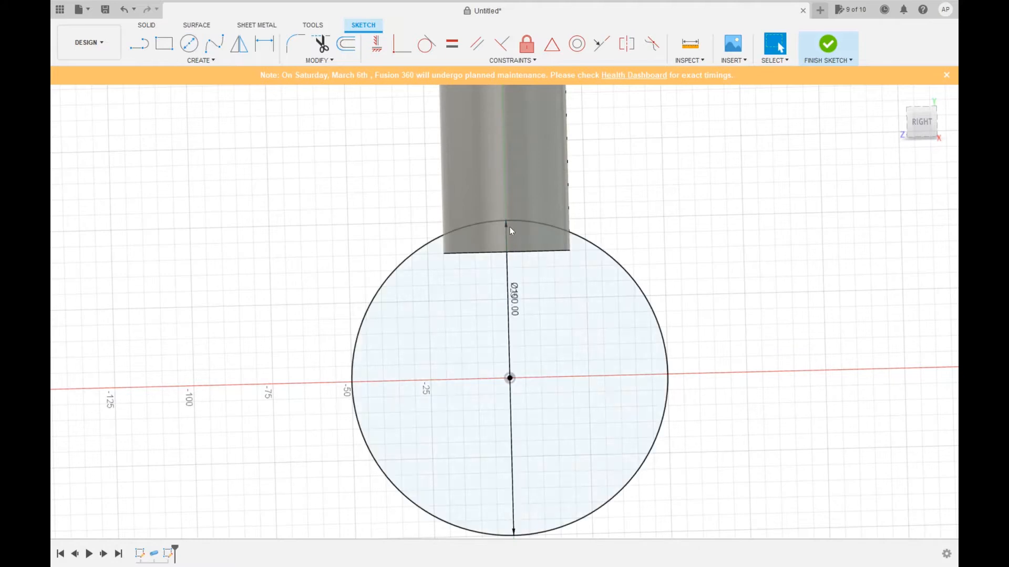
scroll(763, 396, down, 1)
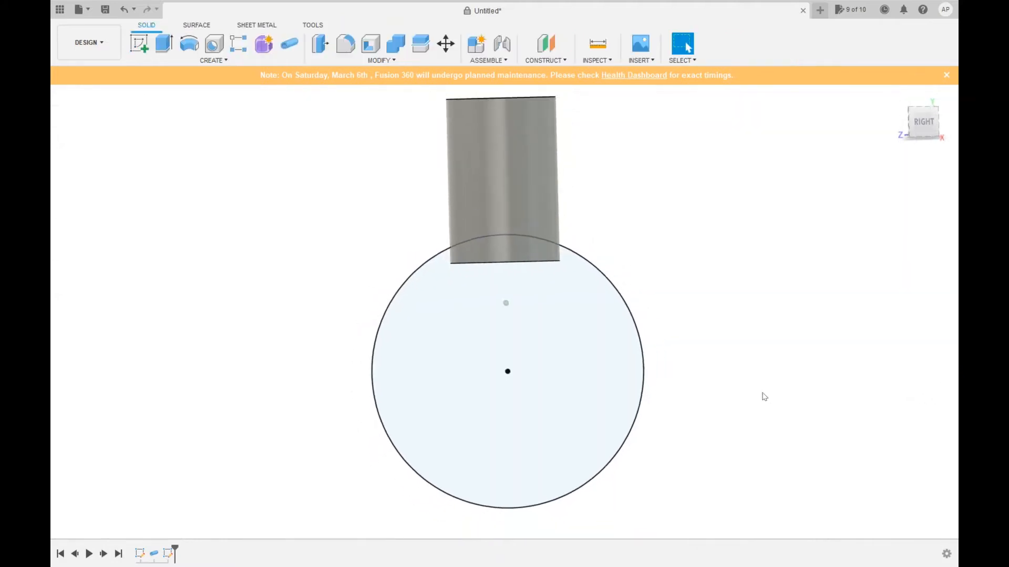
Step: Extrude the circle in both directions as a cut to shape the vertical pipe's lower end to a curved saddle
shift+middle_drag(763, 397, 630, 392)
click(532, 394)
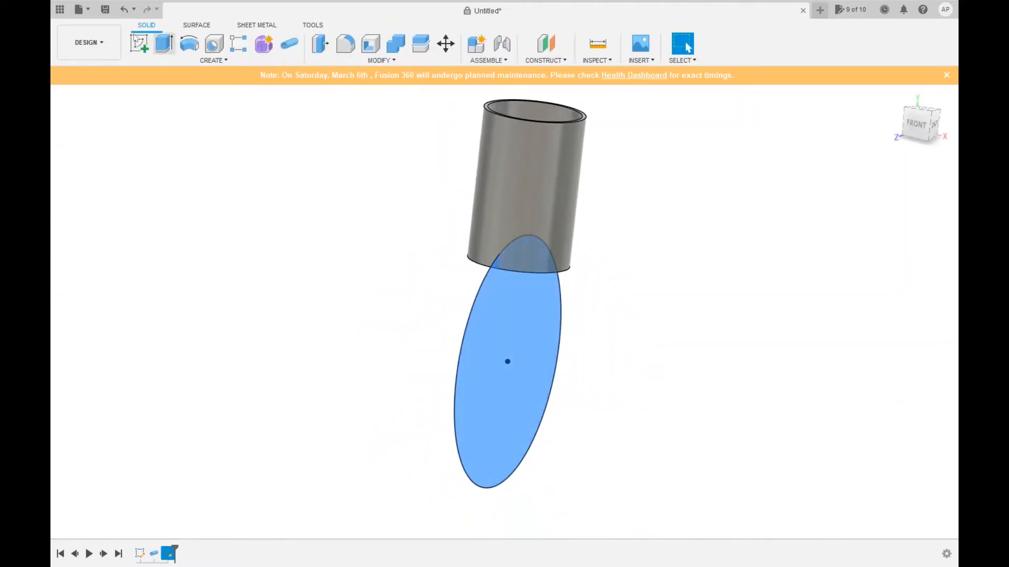
shift+middle_drag(519, 440, 522, 438)
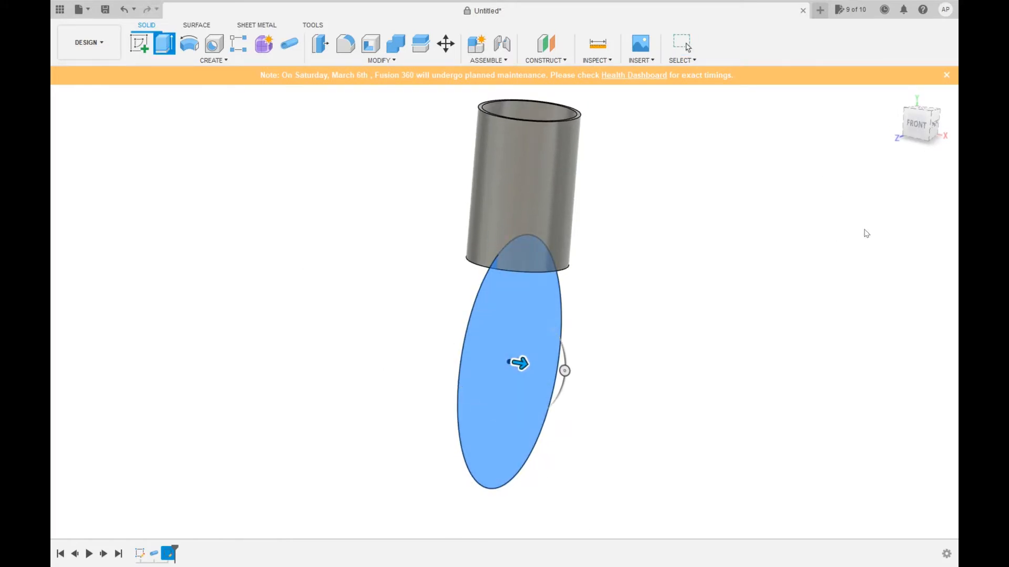
shift+middle_drag(838, 283, 543, 356)
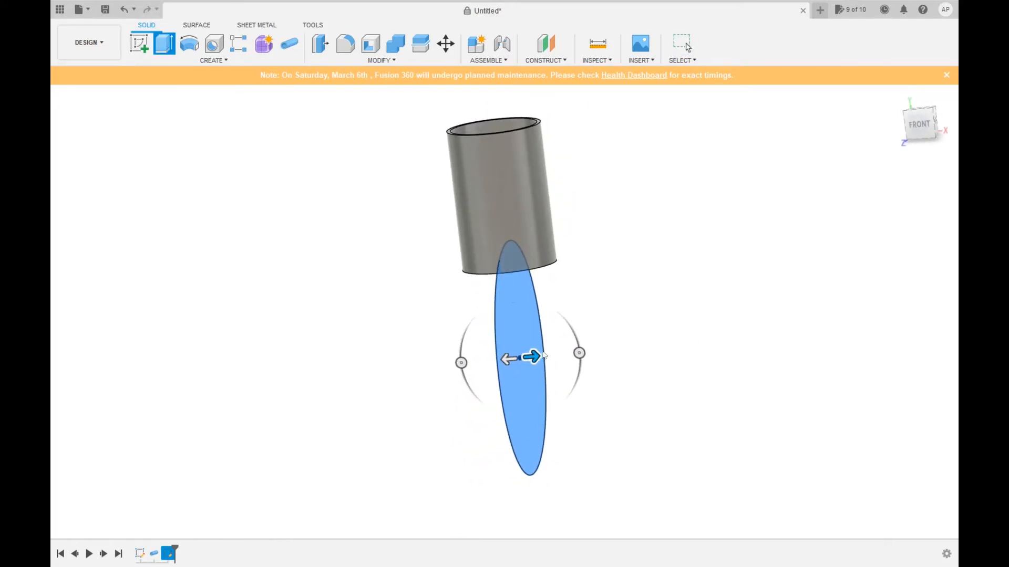
drag(536, 360, 609, 359)
shift+middle_drag(603, 358, 370, 290)
key(Return)
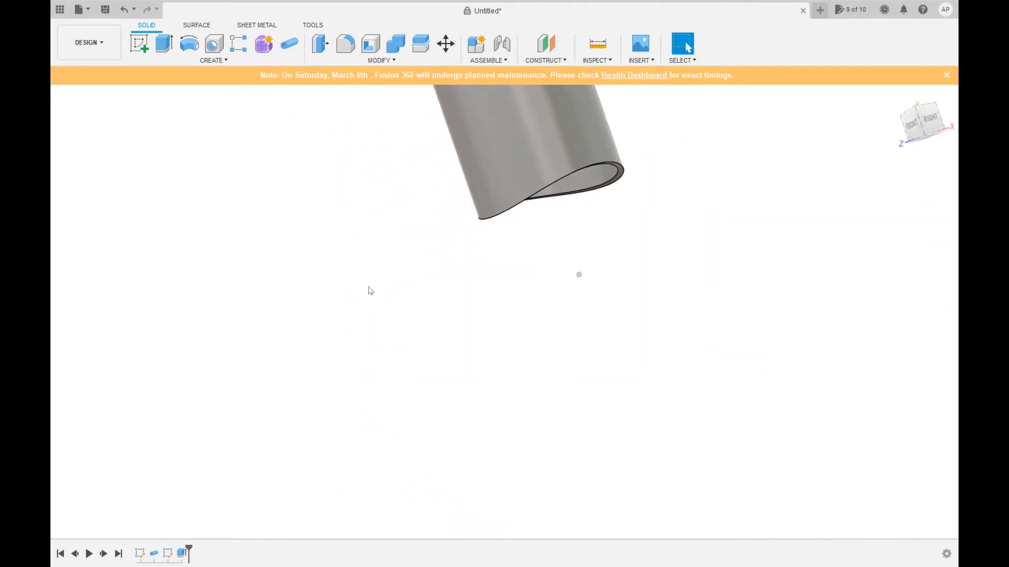
Step: Show the large horizontal pipe again and activate the top-level component
shift+middle_drag(91, 183, 96, 227)
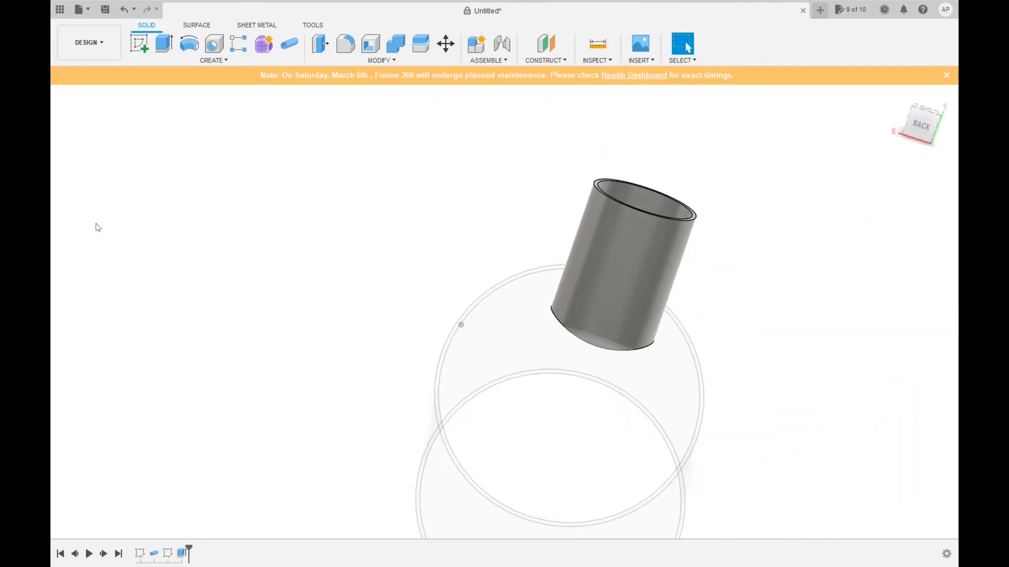
shift+middle_drag(93, 186, 90, 134)
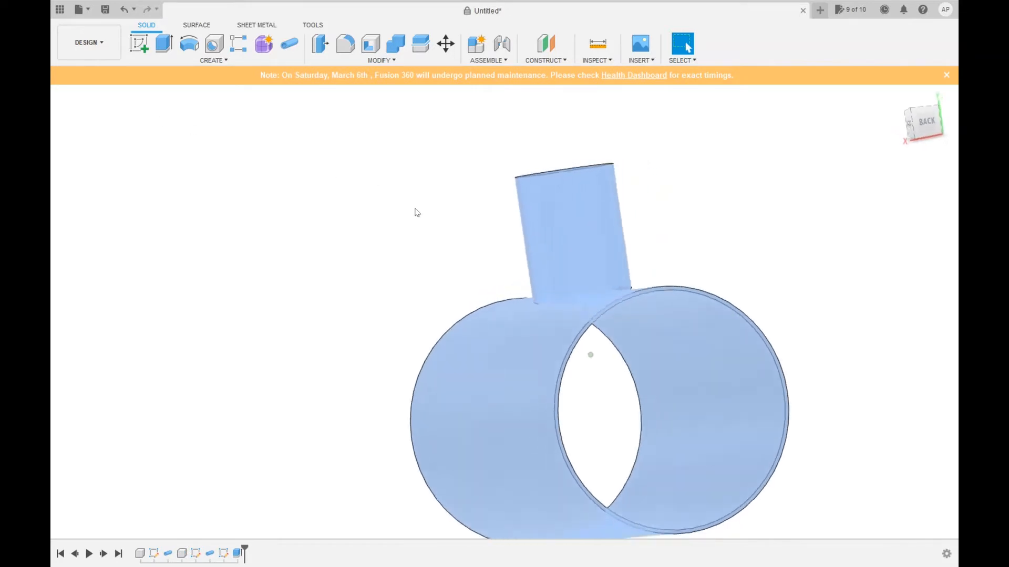
shift+middle_drag(415, 275, 270, 202)
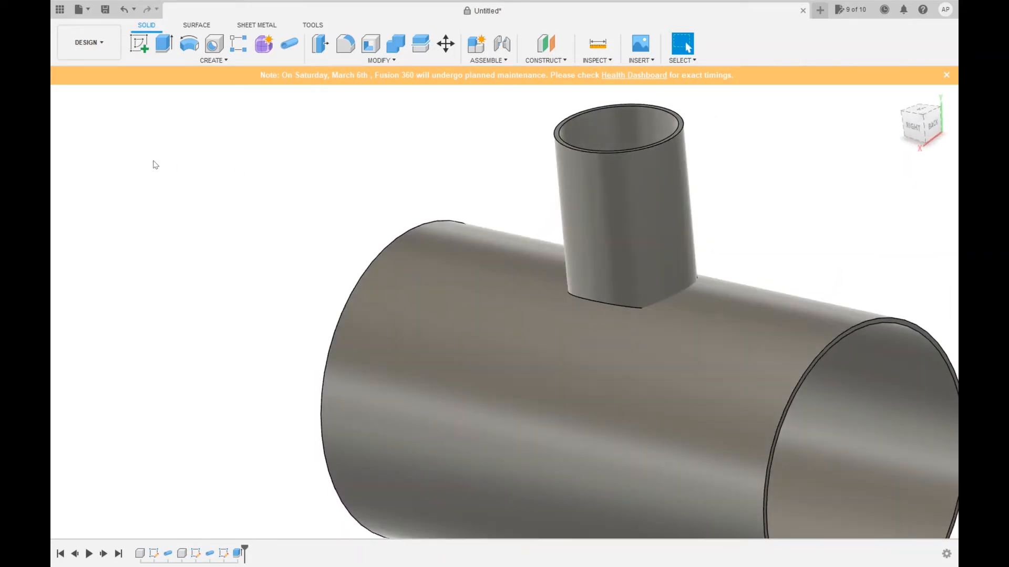
Step: Rotate the vertical pipe component about its vertical axis so its saddle-shaped end fits the large pipe's surface
click(158, 211)
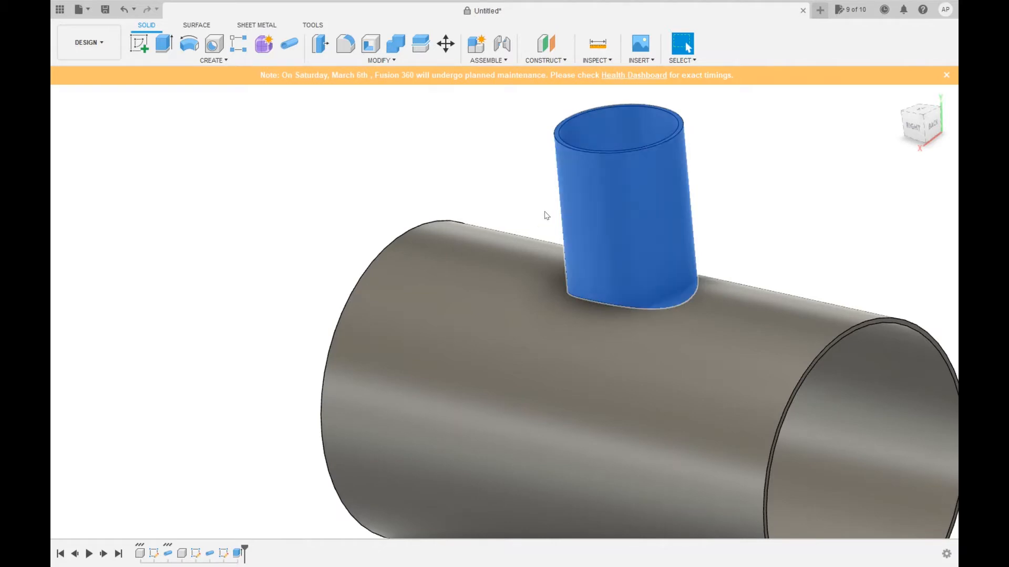
key(m)
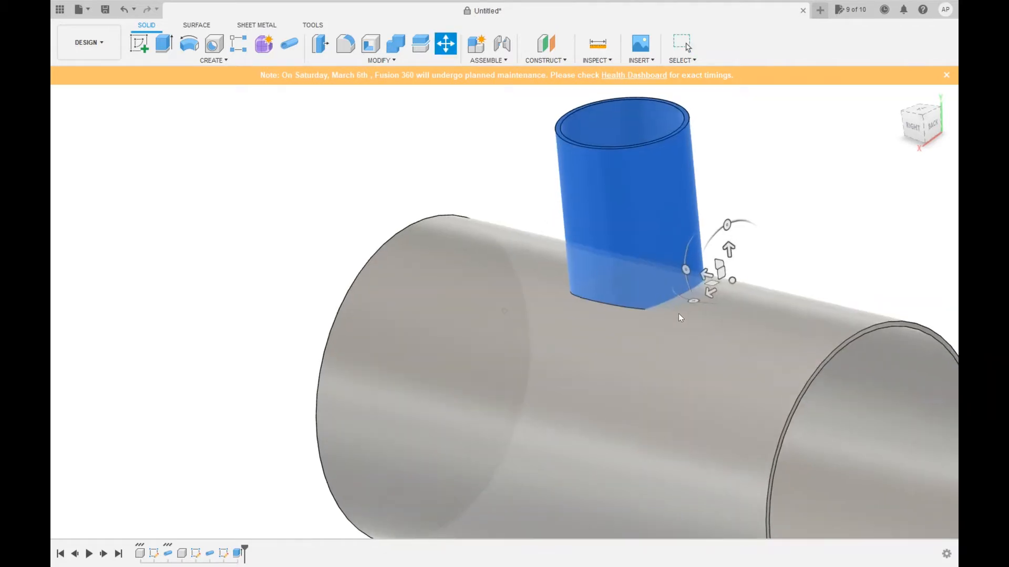
shift+middle_drag(678, 313, 704, 337)
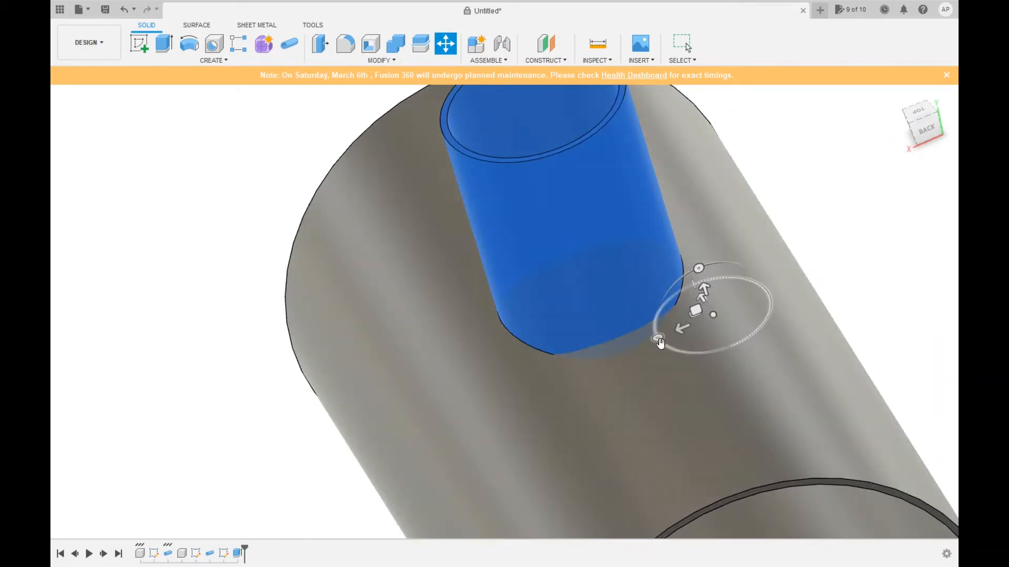
drag(657, 339, 742, 357)
scroll(742, 357, down, 3)
shift+middle_drag(742, 357, 462, 316)
key(Return)
scroll(547, 407, down, 3)
scroll(461, 316, up, 1)
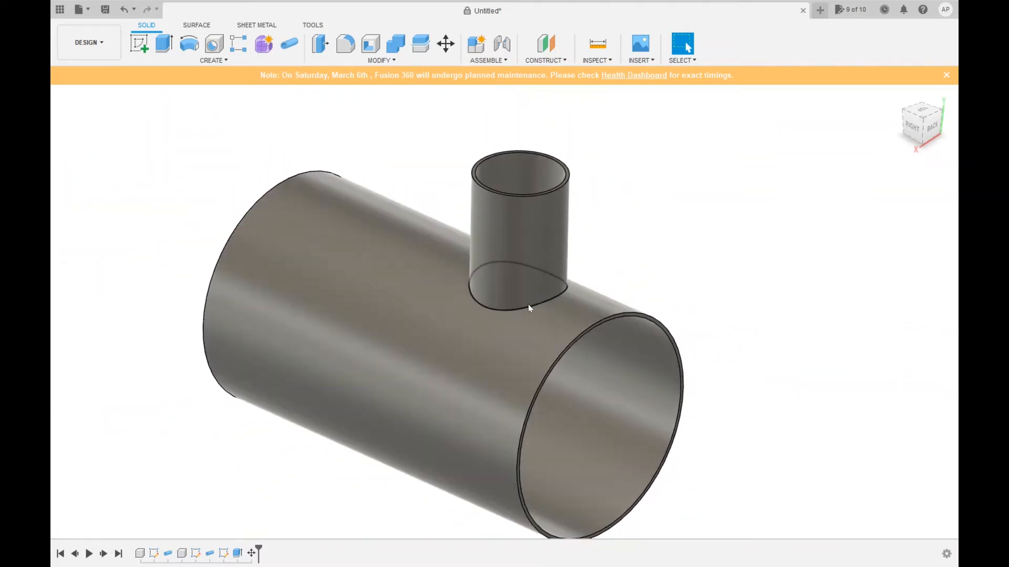
Step: Hide the large horizontal pipe to expose the small pipe's saddle-shaped end
shift+middle_drag(440, 271, 520, 315)
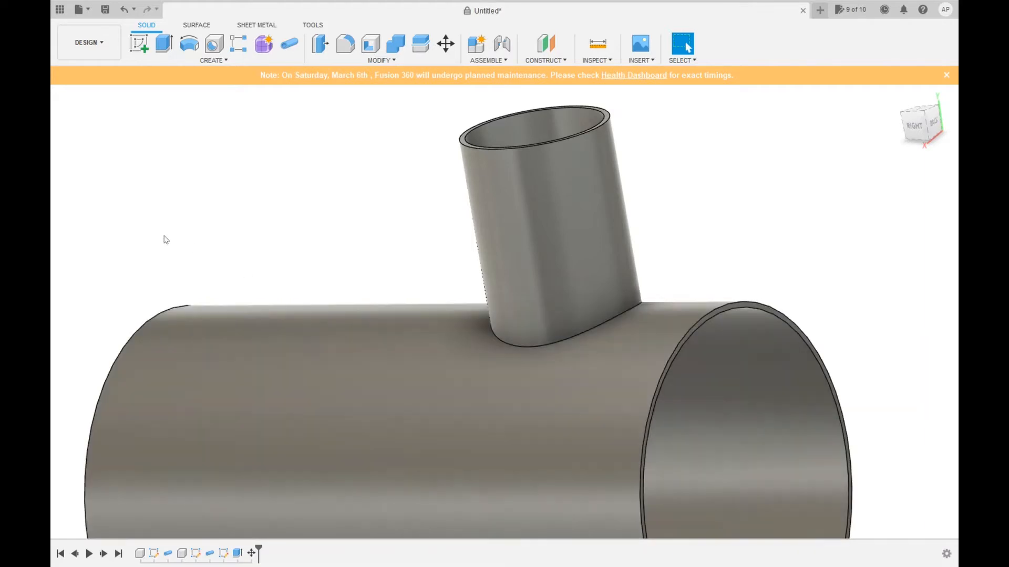
shift+middle_drag(164, 236, 155, 239)
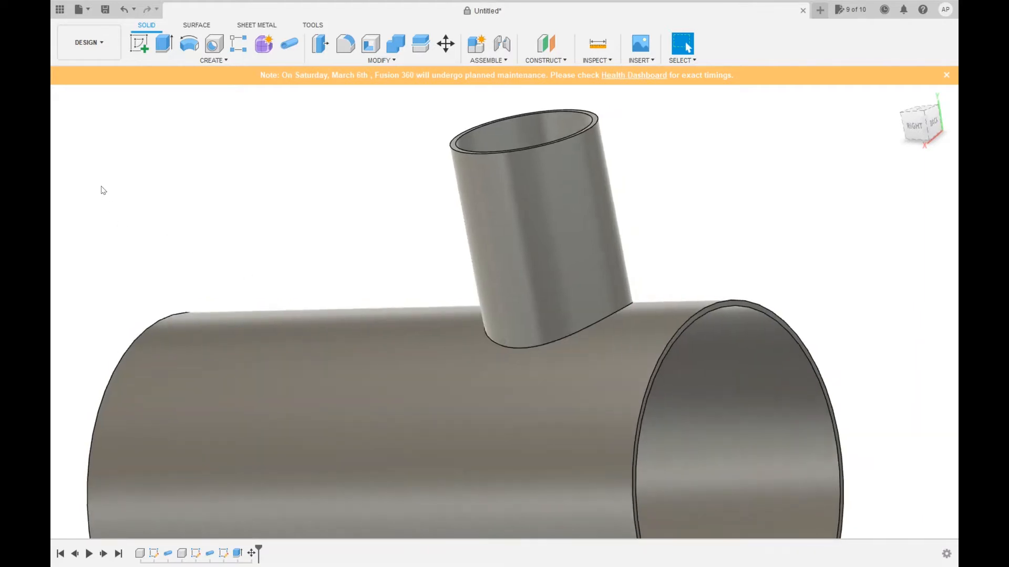
click(93, 177)
Step: Fillet the outer edge of the small pipe's saddle-shaped end
scroll(495, 294, up, 3)
shift+middle_drag(494, 294, 455, 316)
click(453, 316)
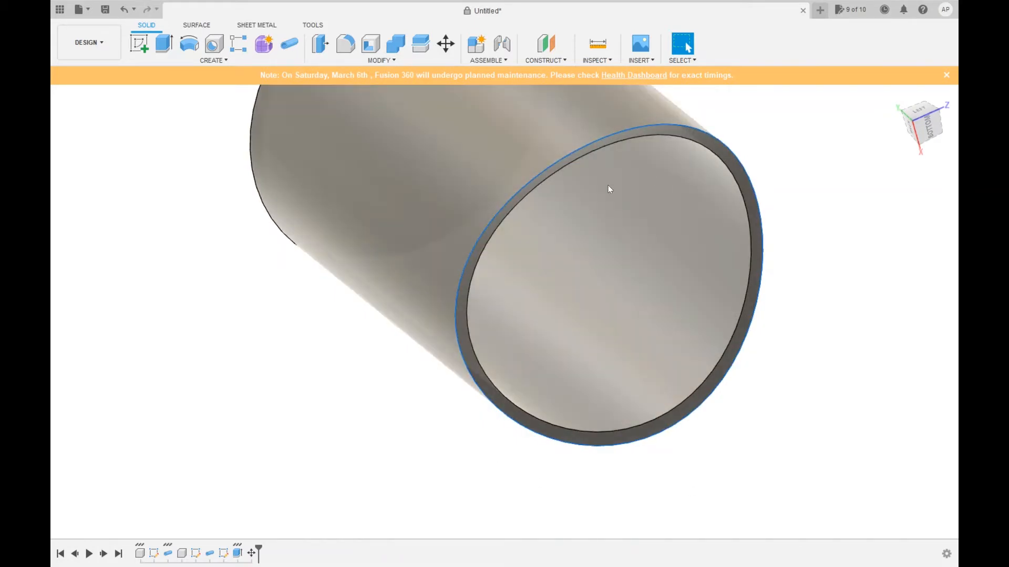
click(346, 44)
scroll(360, 86, up, 3)
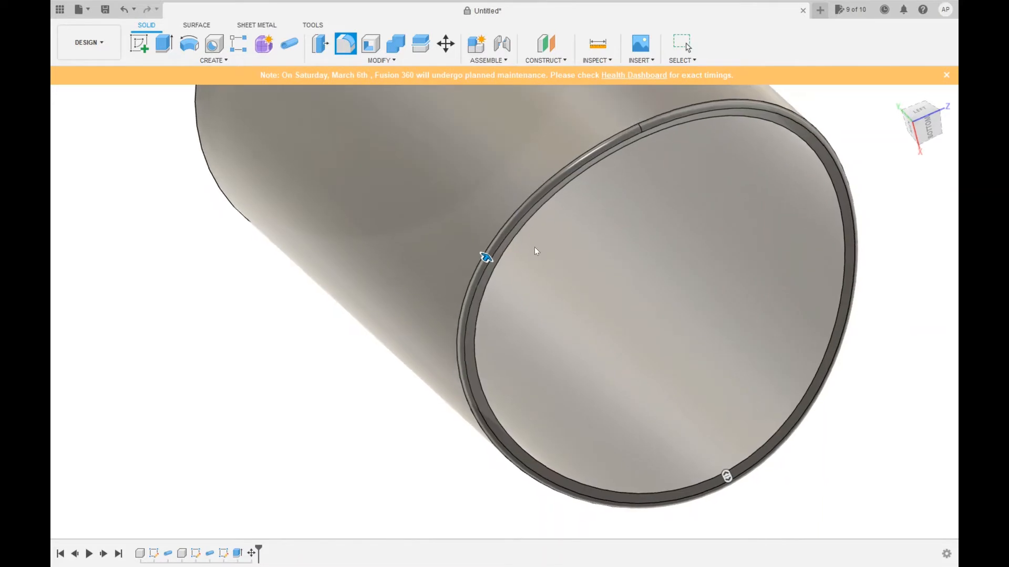
shift+middle_drag(534, 247, 898, 370)
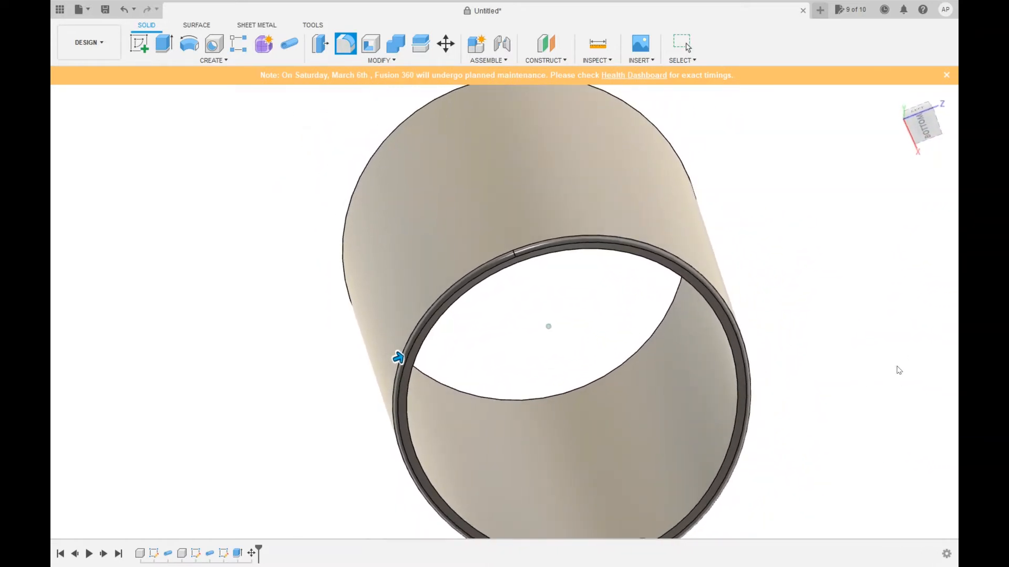
shift+middle_drag(831, 288, 885, 368)
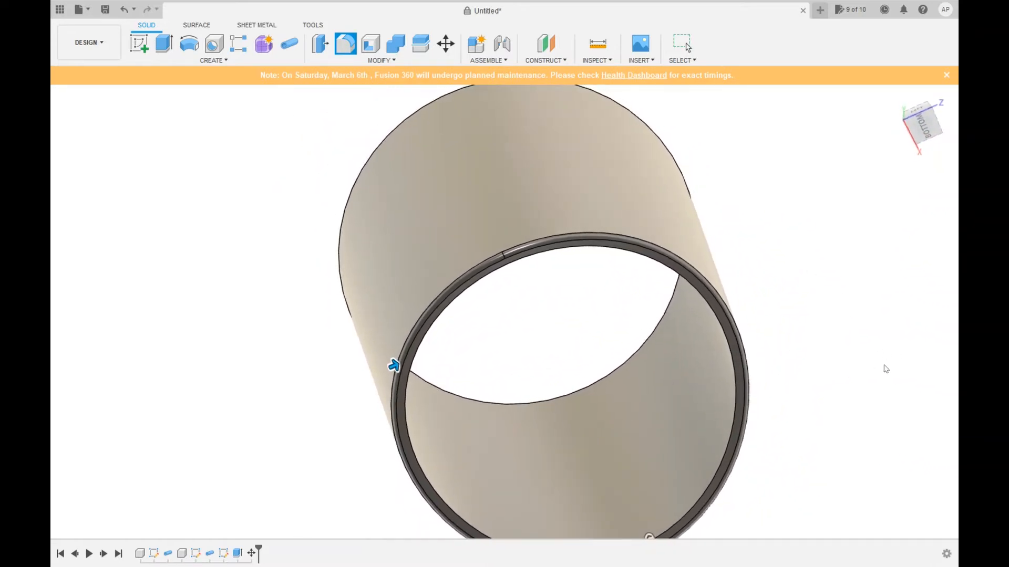
key(Return)
Step: Examine how the small pipe's filleted saddle end meets the large horizontal pipe
scroll(777, 364, down, 5)
shift+middle_drag(756, 364, 581, 253)
shift+middle_drag(205, 399, 686, 342)
scroll(226, 338, down, 5)
scroll(258, 331, up, 1)
scroll(694, 312, down, 5)
scroll(519, 377, up, 3)
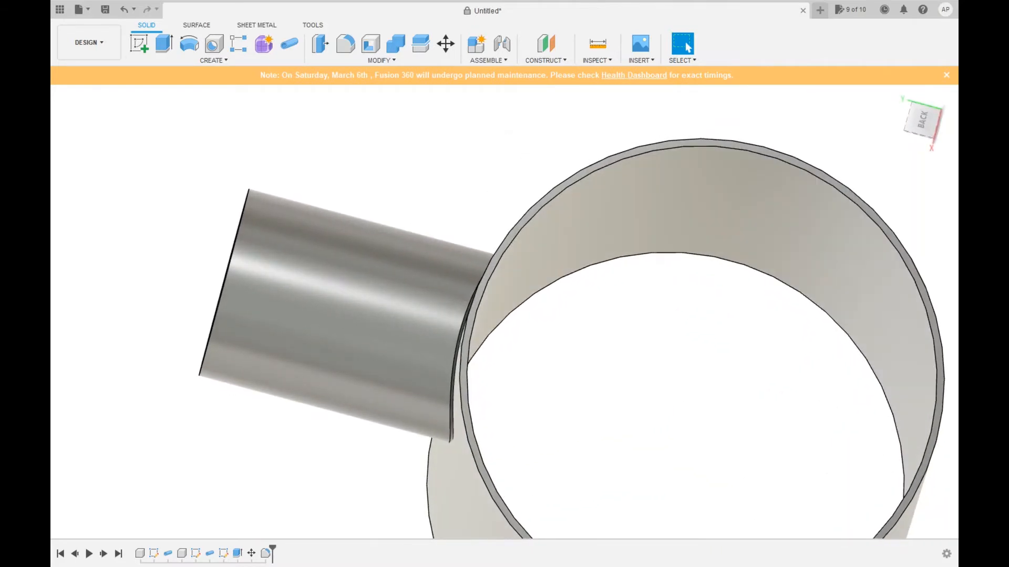
click(138, 51)
scroll(550, 331, down, 1)
mouse_move(549, 331)
shift+middle_down()
mouse_move(632, 435)
mouse_move(649, 473)
mouse_move(635, 490)
mouse_move(526, 503)
mouse_move(534, 515)
mouse_move(638, 499)
mouse_move(639, 462)
shift+middle_up()
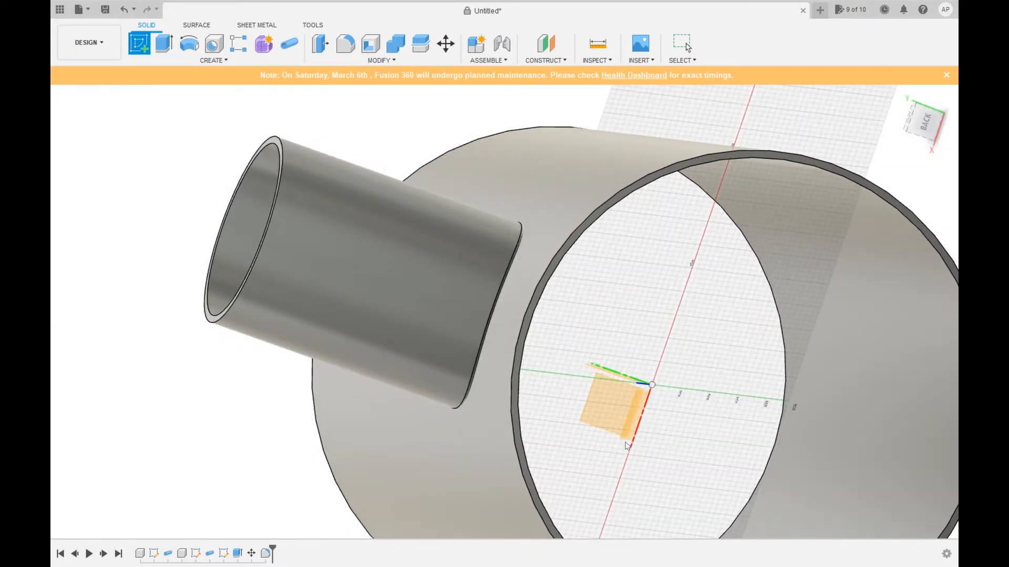
mouse_move(627, 446)
shift+middle_down()
mouse_move(657, 441)
mouse_move(549, 173)
shift+middle_up()
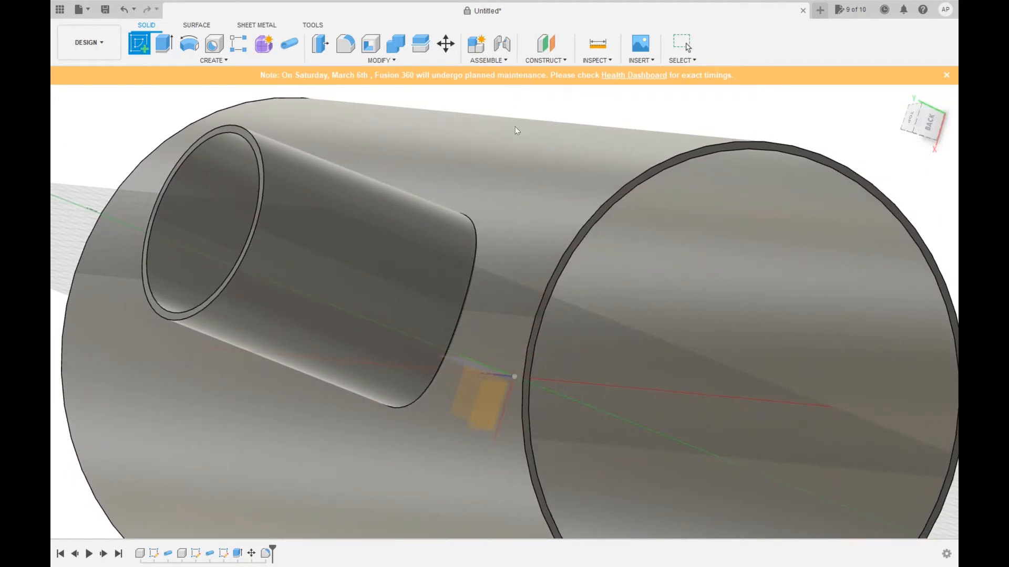
key(Escape)
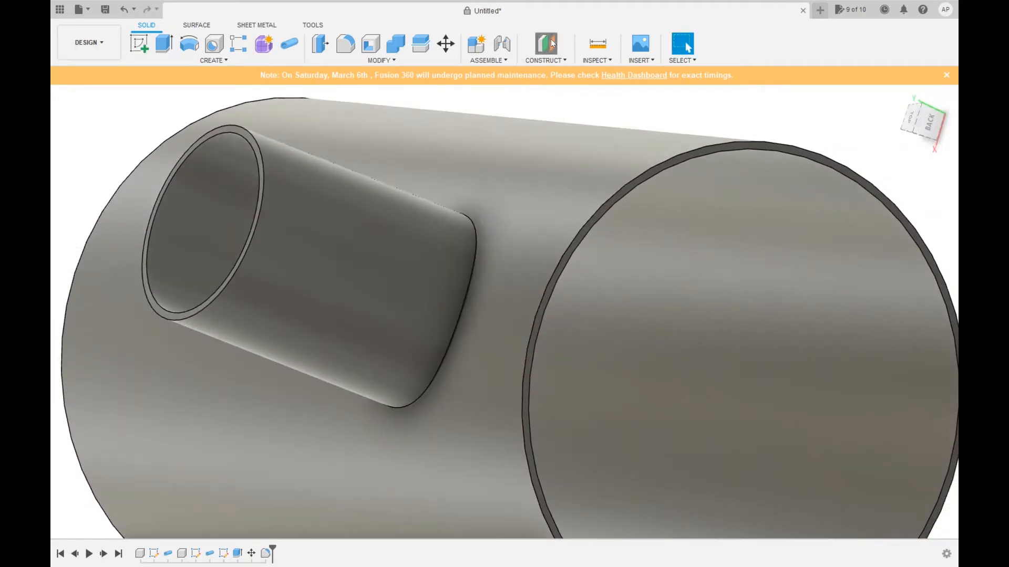
Step: Create a construction plane offset upward from the horizontal origin plane to near the top of the large pipe, where the small pipe meets it
click(551, 41)
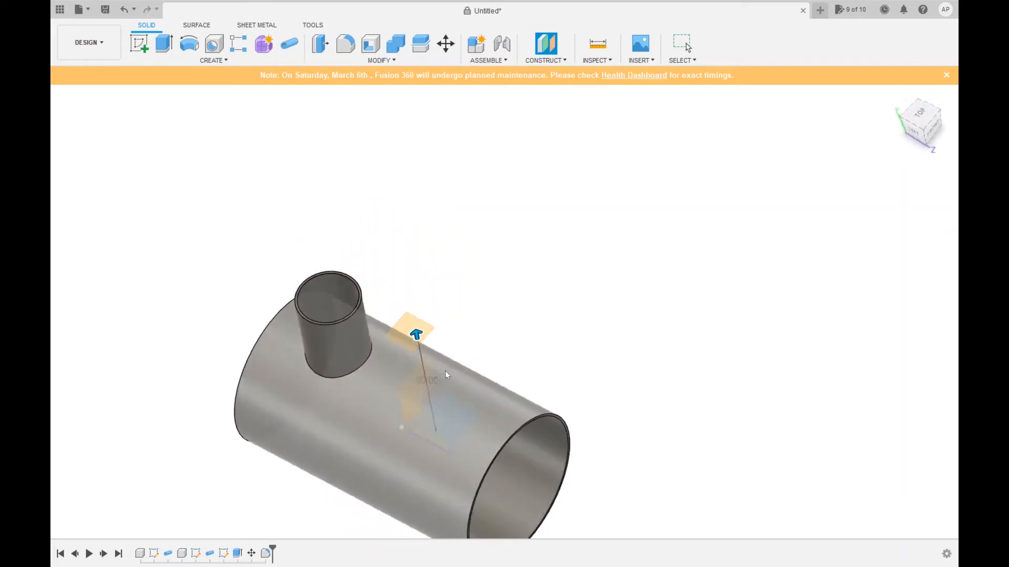
drag(358, 314, 381, 342)
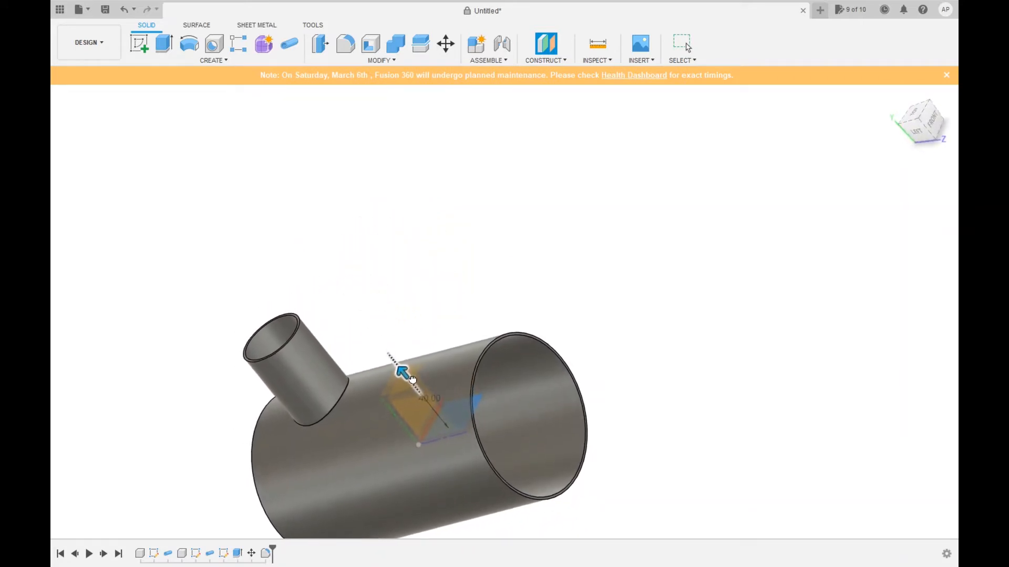
drag(406, 377, 387, 363)
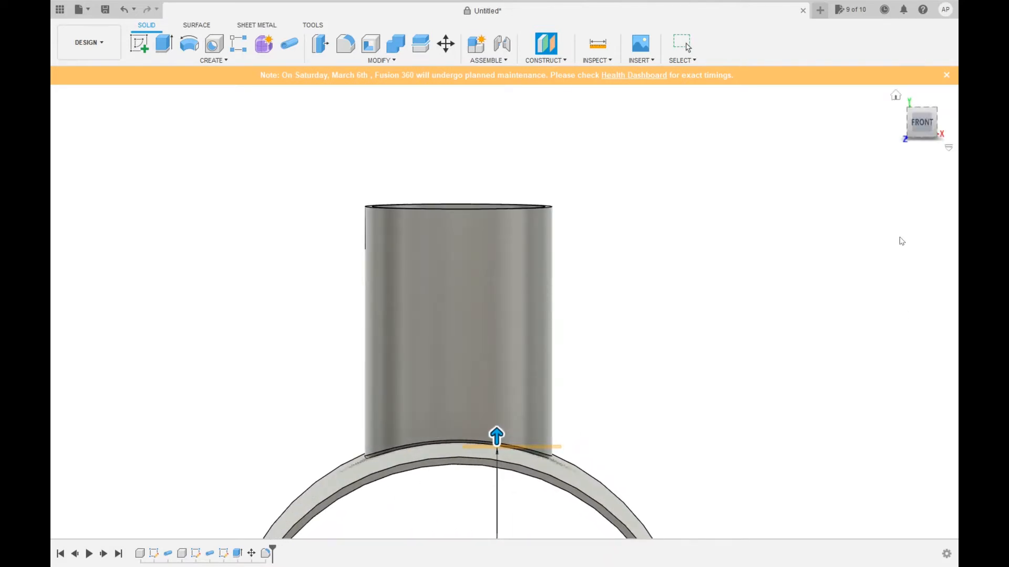
key(Return)
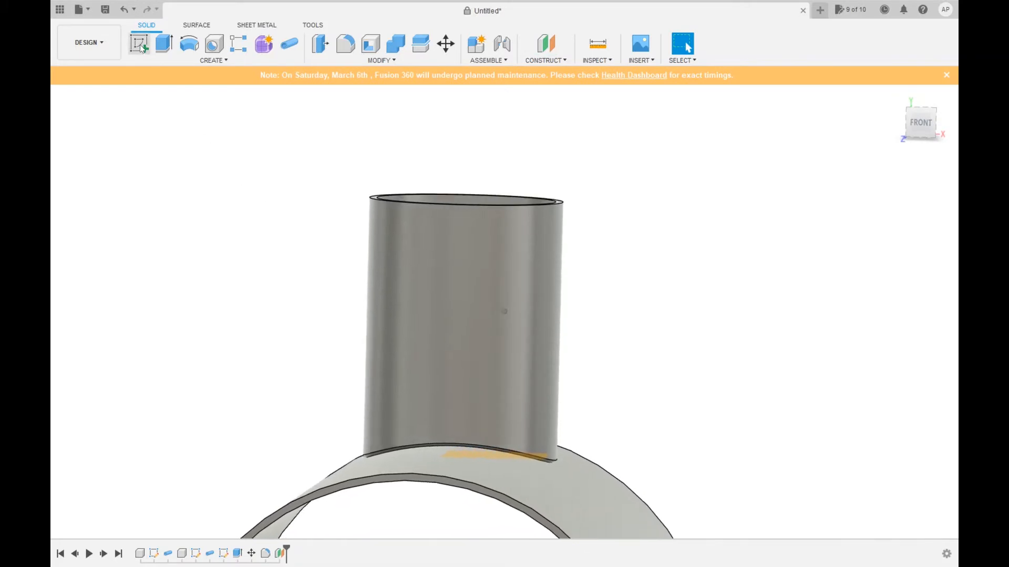
Step: Sketch a 37 mm diameter circle on the offset plane, centred on the small pipe and matching its inner bore, and finish the sketch
click(139, 46)
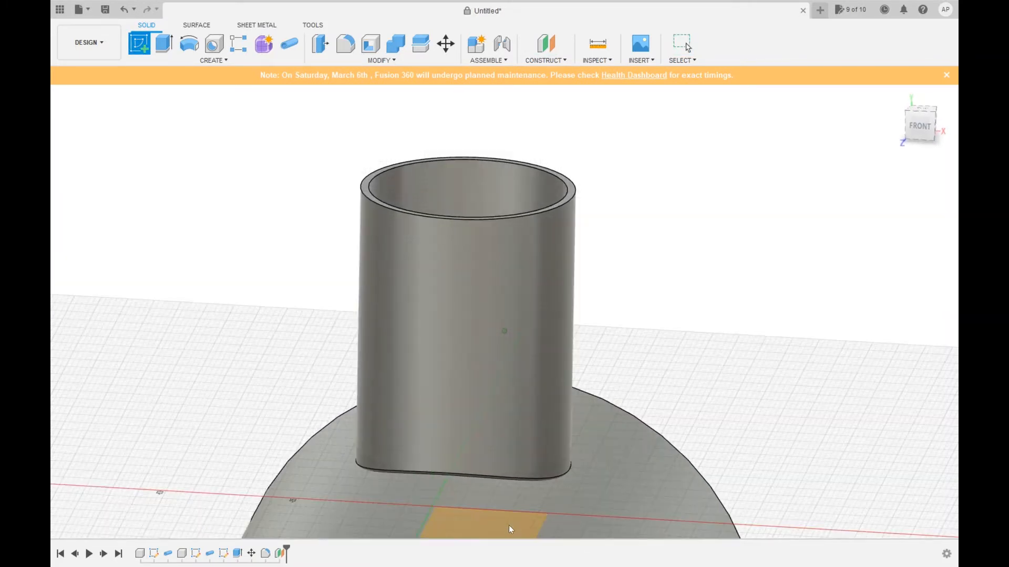
click(509, 526)
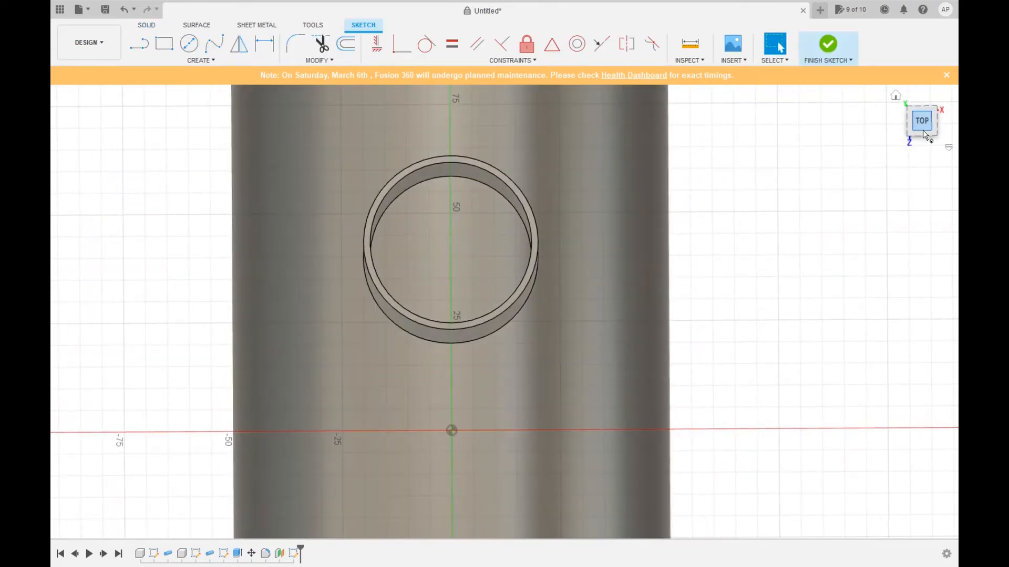
click(923, 131)
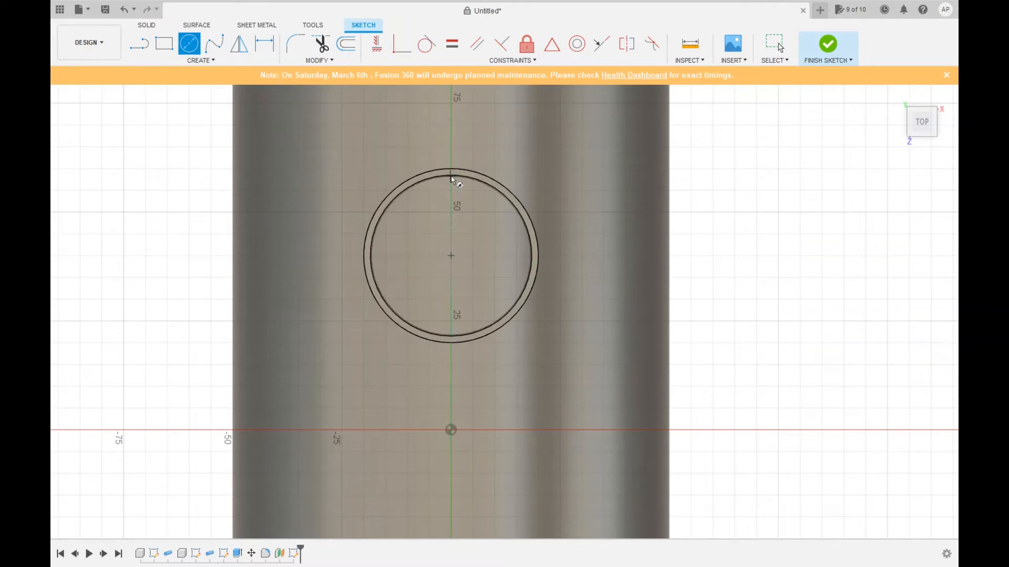
scroll(452, 180, up, 5)
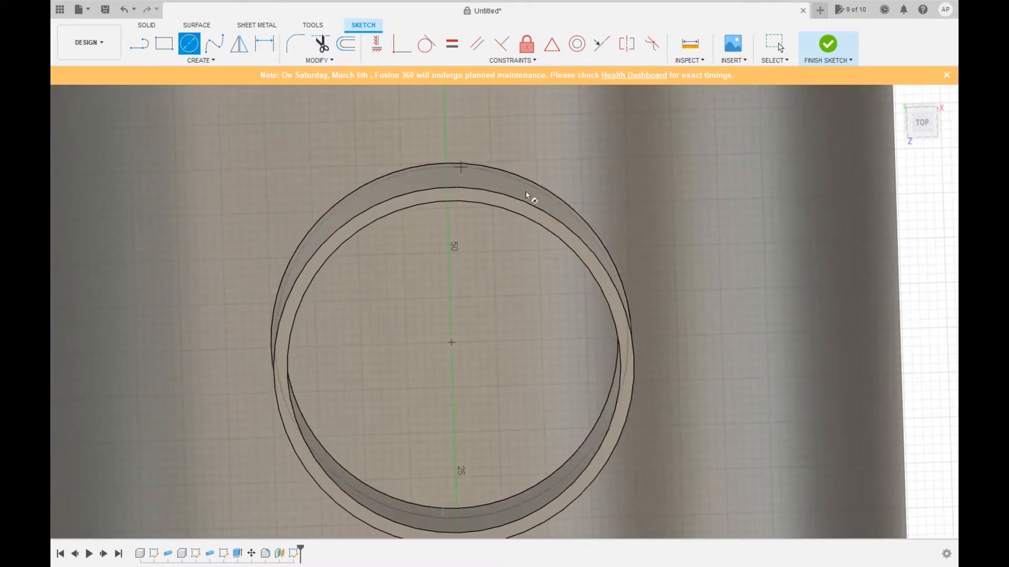
click(933, 126)
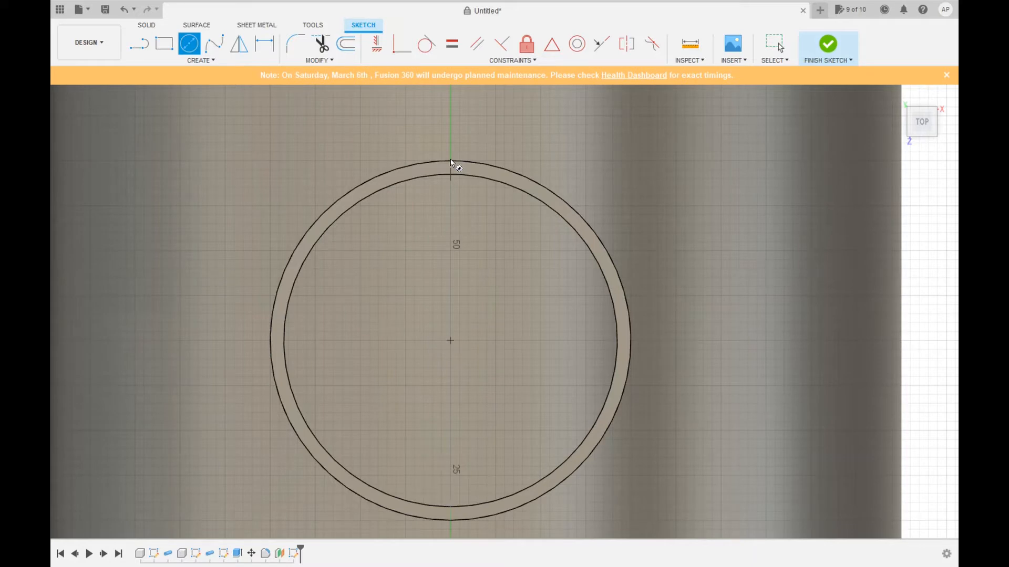
key(Return)
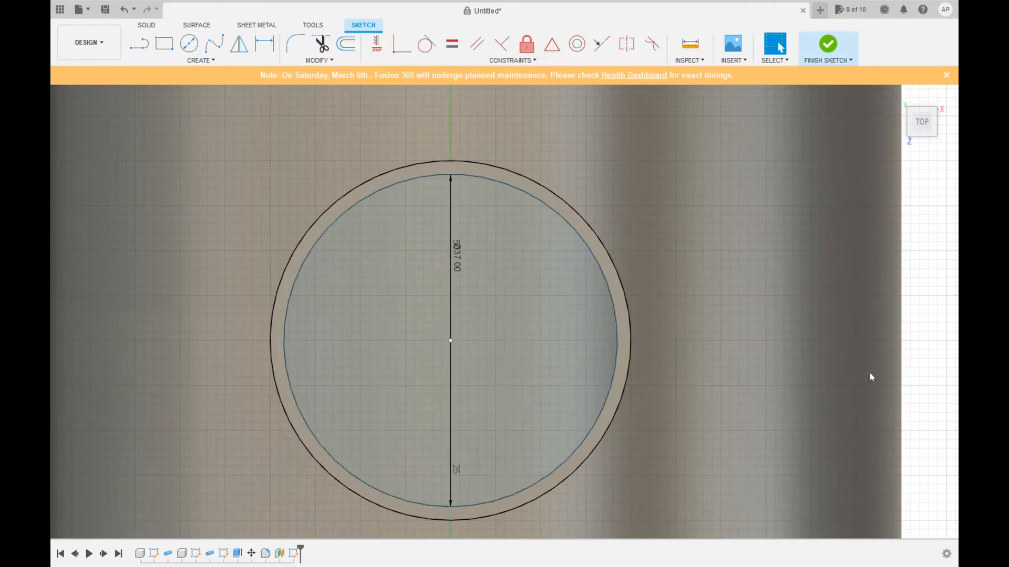
click(931, 394)
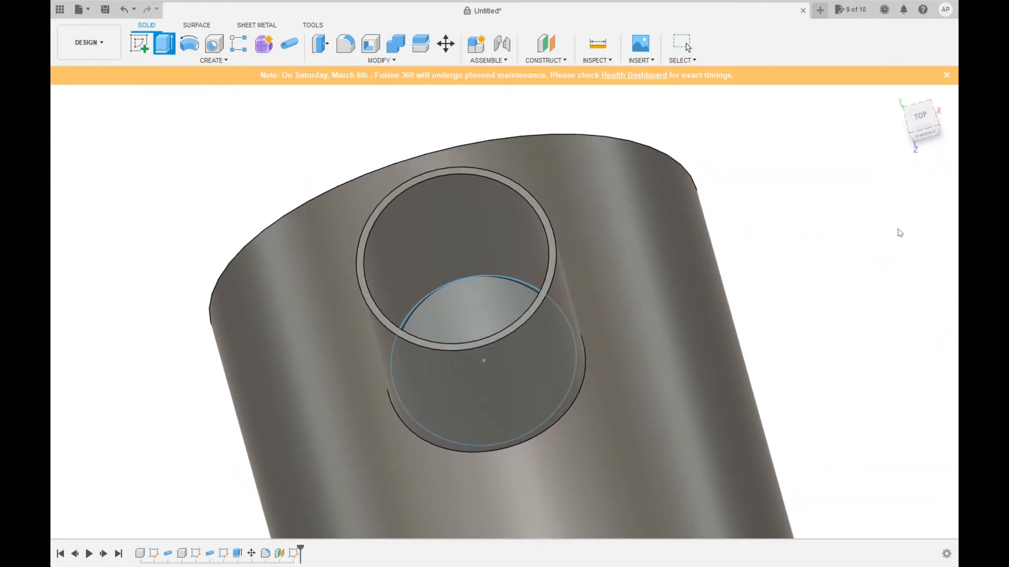
Step: Extrude the circle downward as a cut through the upper wall of the large pipe to open it to the small pipe
shift+middle_drag(719, 285, 833, 239)
click(553, 479)
shift+middle_drag(873, 198, 312, 372)
click(392, 310)
shift+middle_drag(392, 311, 422, 415)
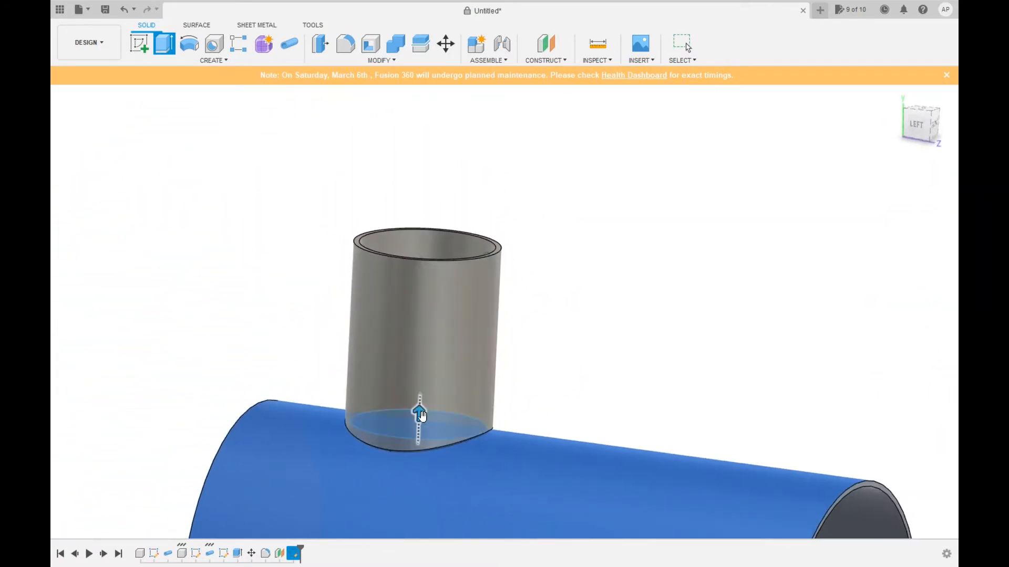
drag(421, 426, 416, 450)
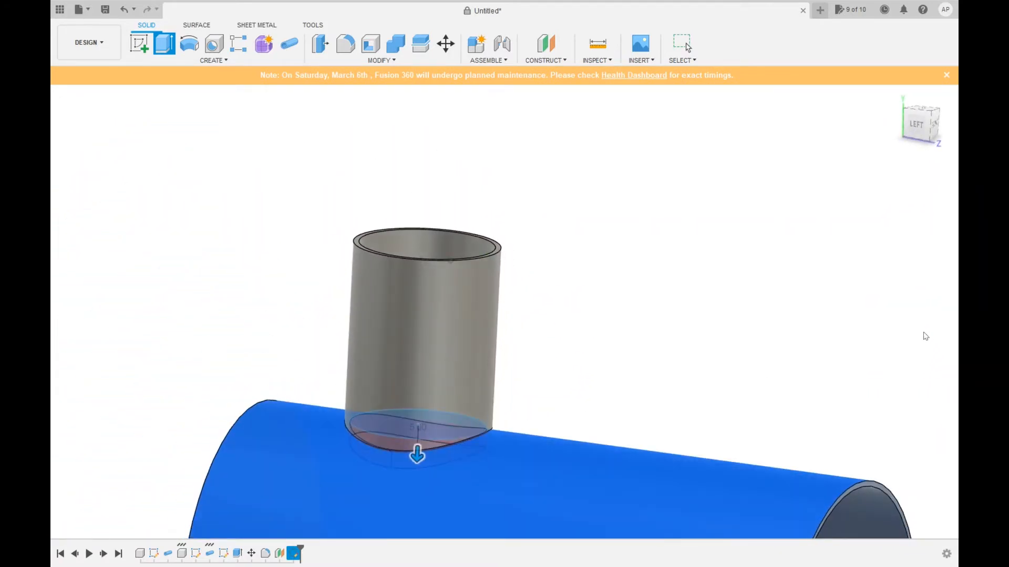
scroll(344, 426, up, 3)
shift+middle_drag(344, 427, 665, 192)
drag(664, 205, 690, 247)
shift+middle_drag(690, 246, 872, 355)
click(894, 361)
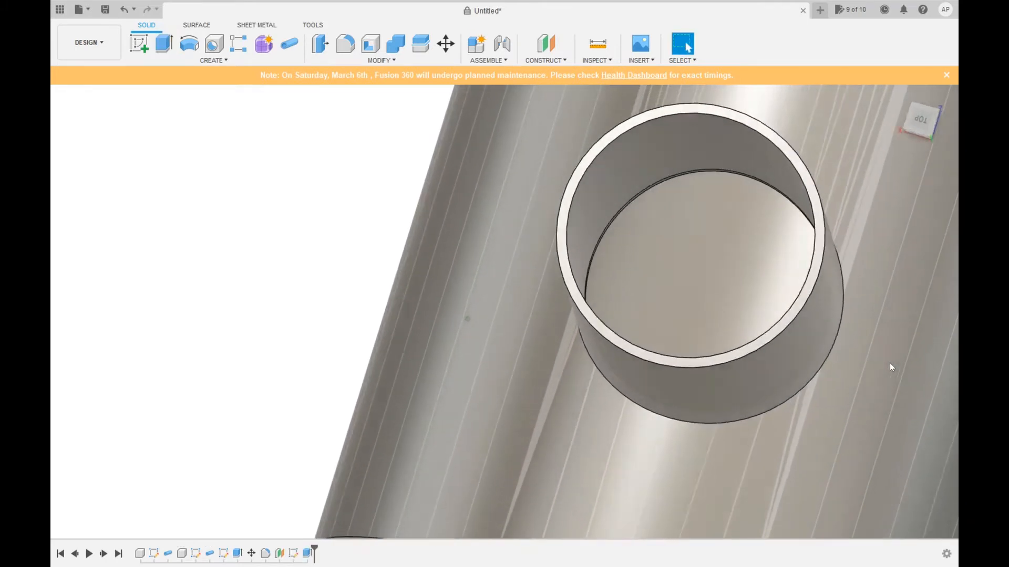
Step: Examine the hole between the two pipes from above and through the large pipe's open end
shift+middle_drag(889, 363, 875, 226)
shift+middle_drag(592, 273, 439, 278)
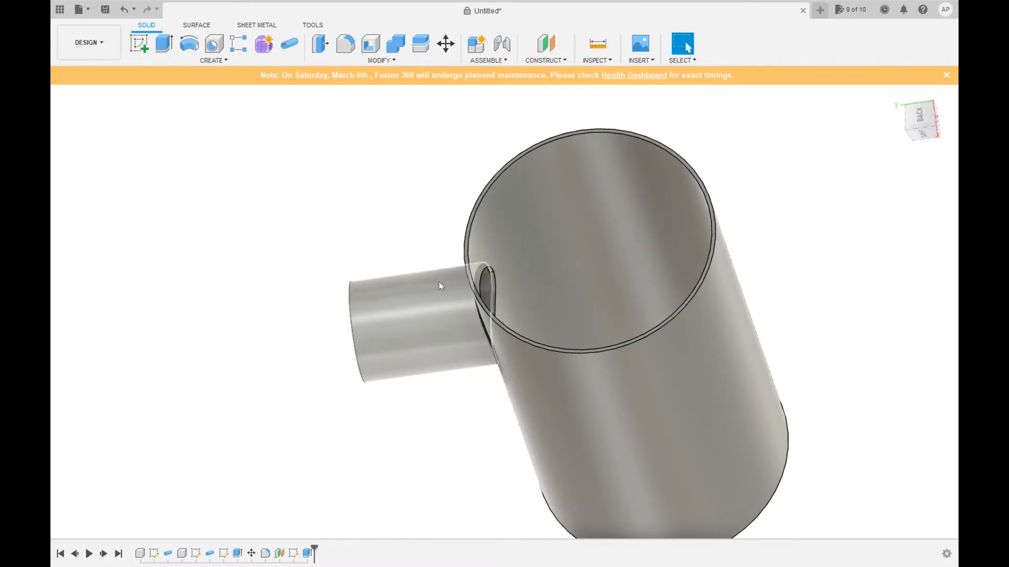
shift+middle_drag(440, 282, 485, 247)
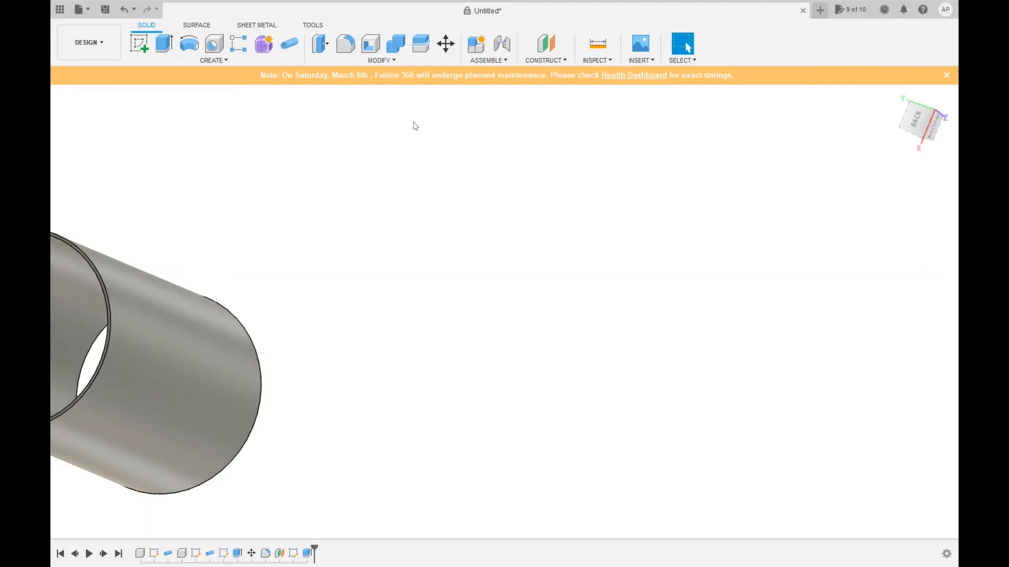
shift+middle_drag(413, 124, 331, 128)
scroll(420, 129, down, 2)
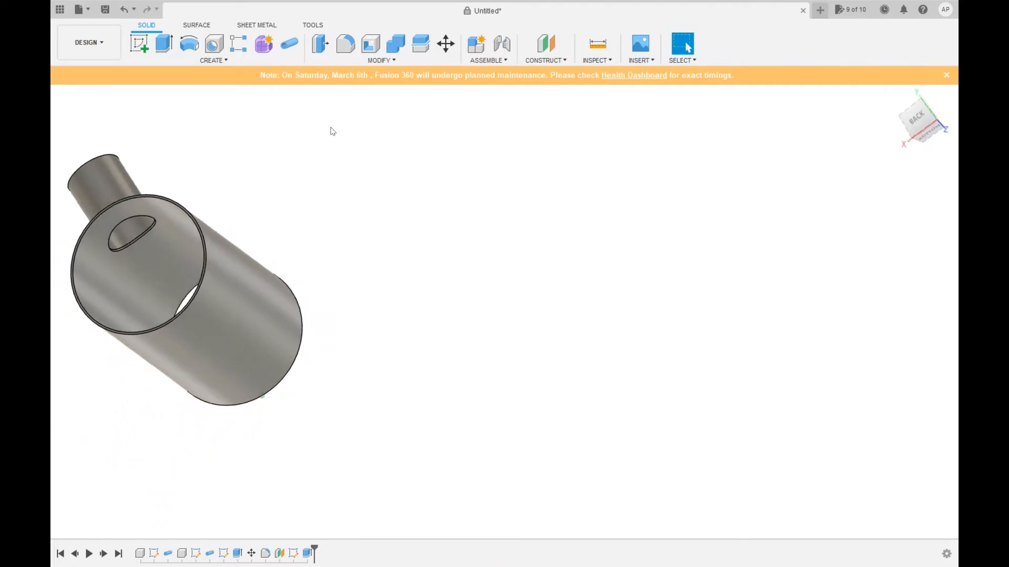
Step: Create and activate a new, empty component under the top-level assembly
click(205, 76)
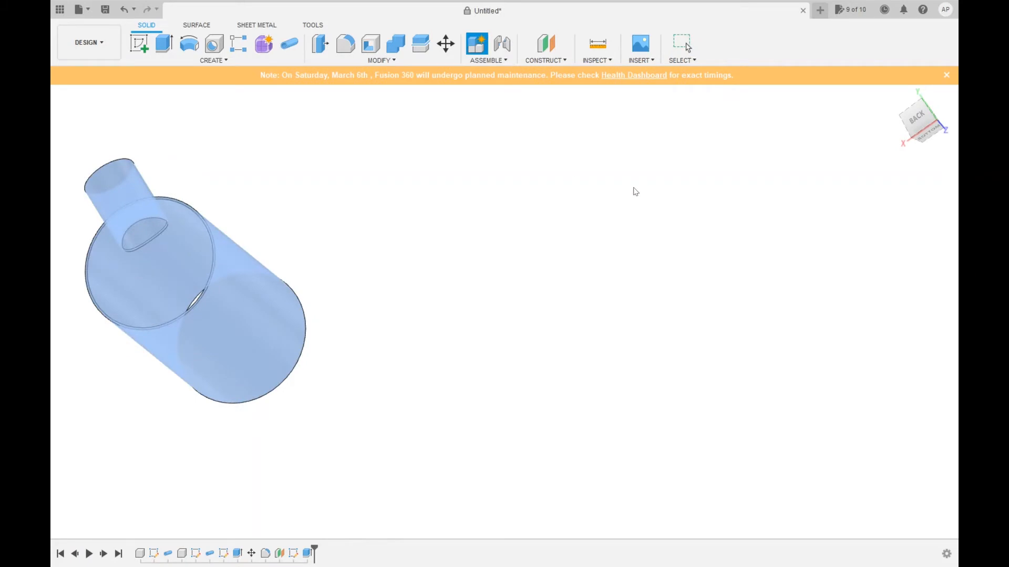
click(840, 277)
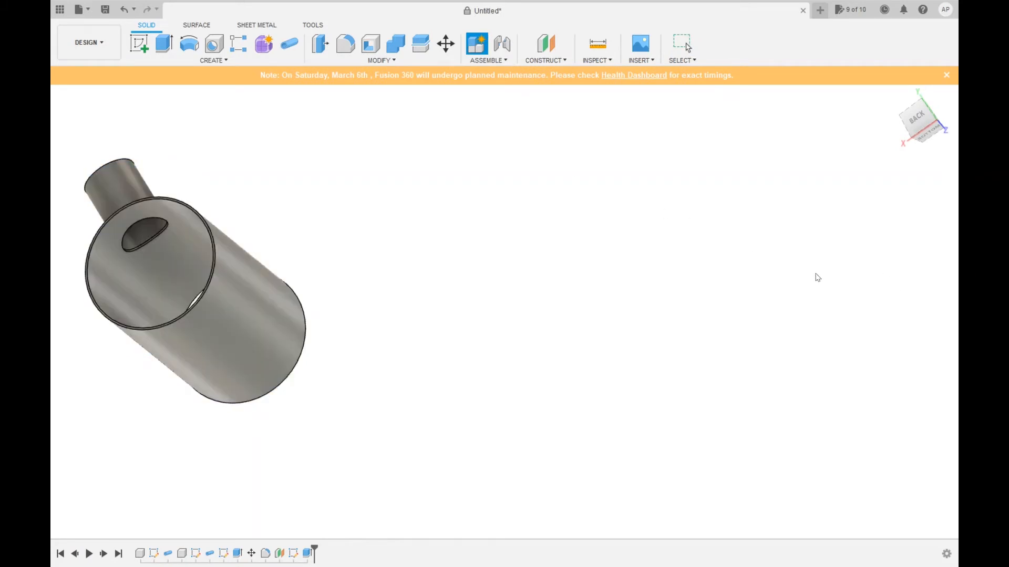
click(113, 117)
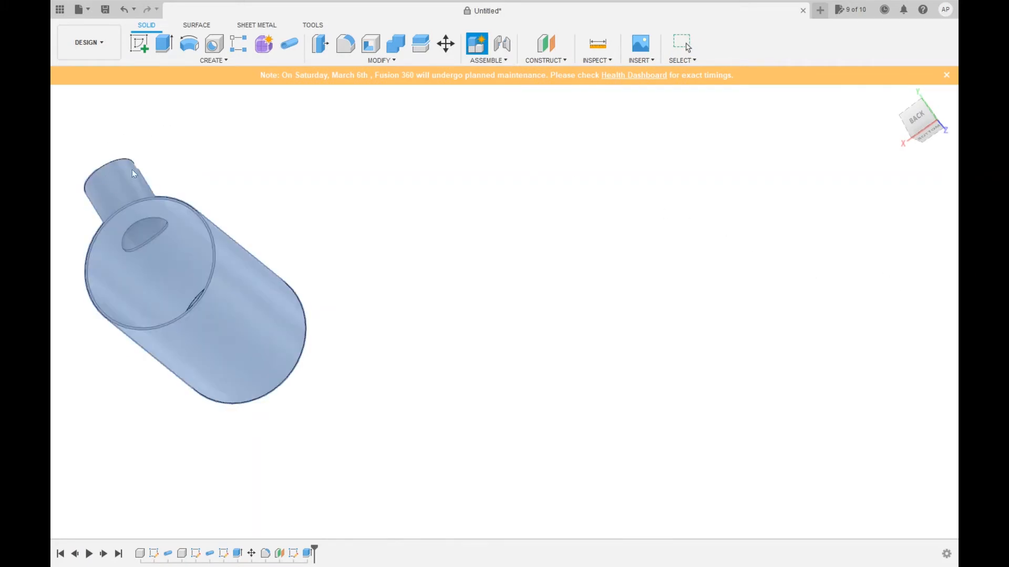
click(894, 316)
Step: Sketch a 5 mm by 150 mm rectangle on the horizontal origin plane, beside the pipes, with its short edge on the X axis
shift+middle_drag(410, 339, 426, 329)
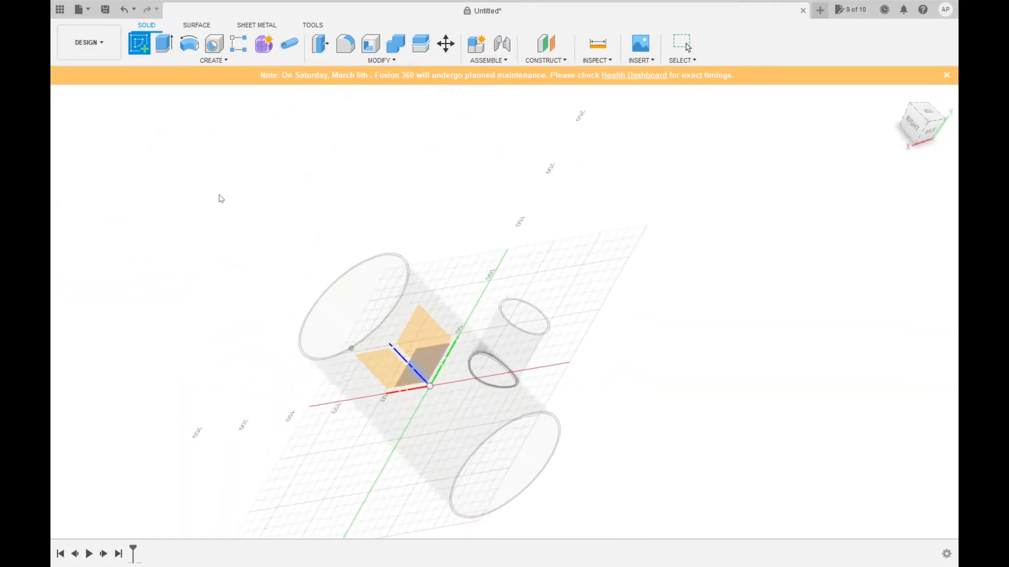
click(430, 250)
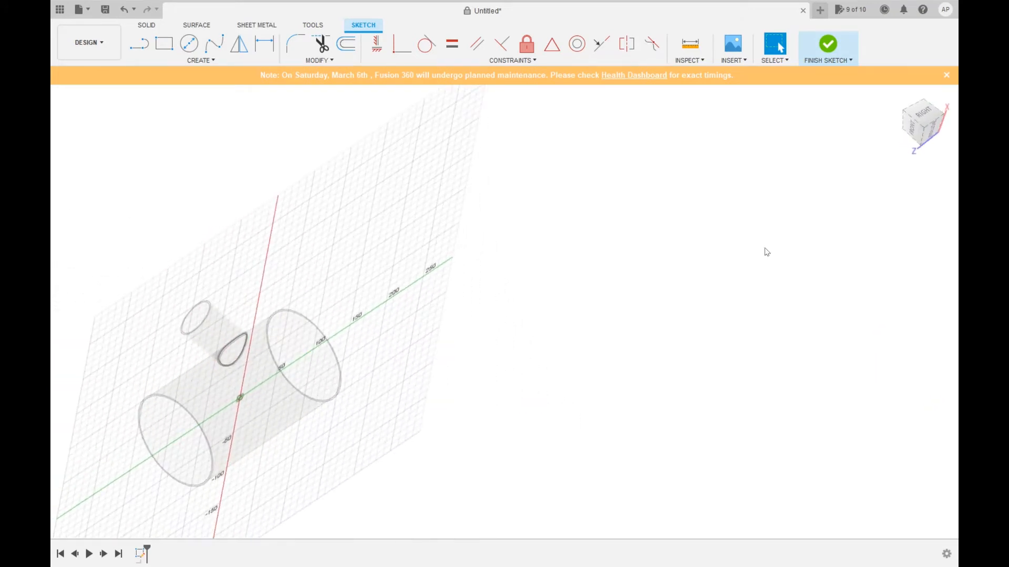
click(896, 97)
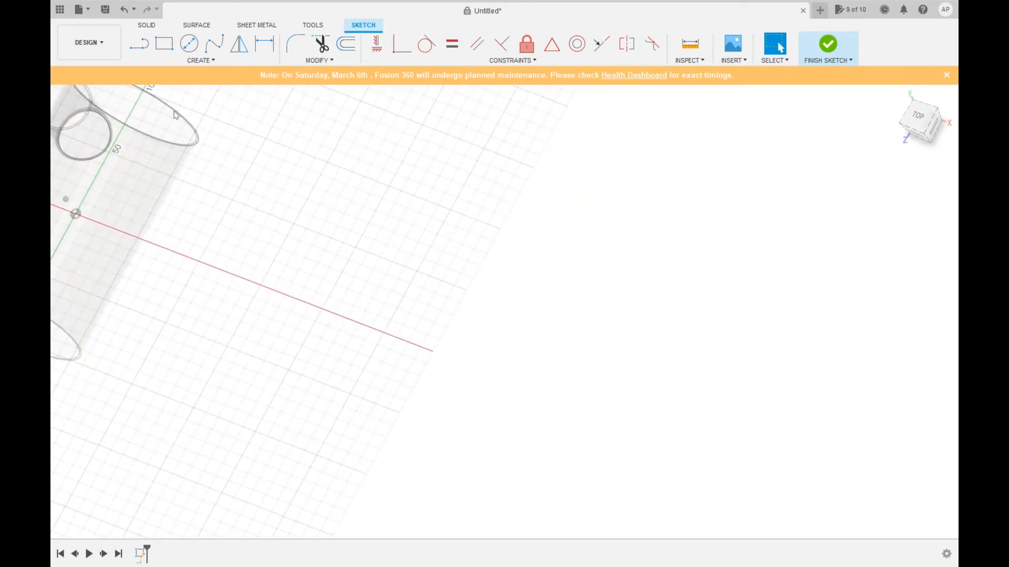
click(166, 51)
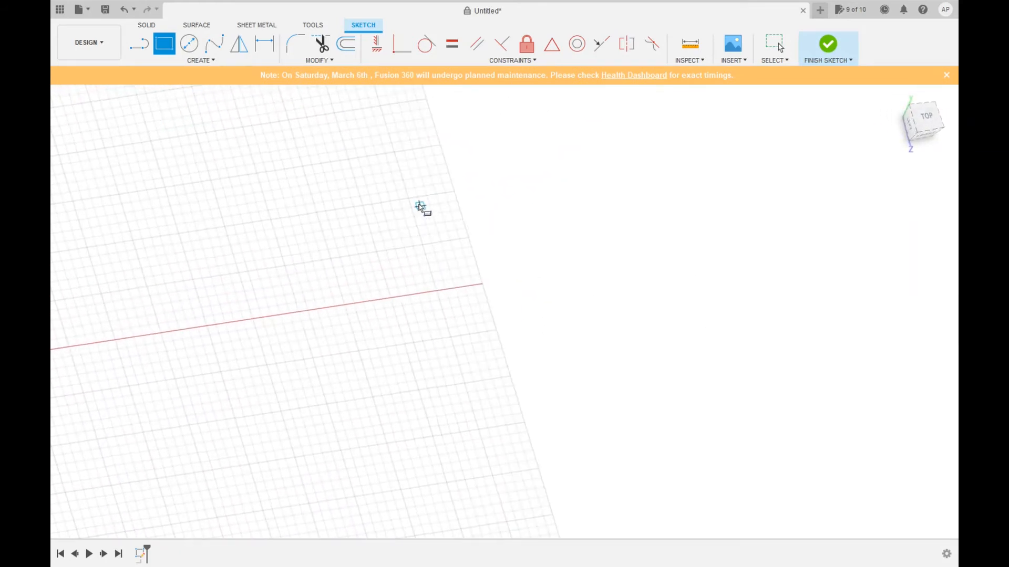
click(936, 126)
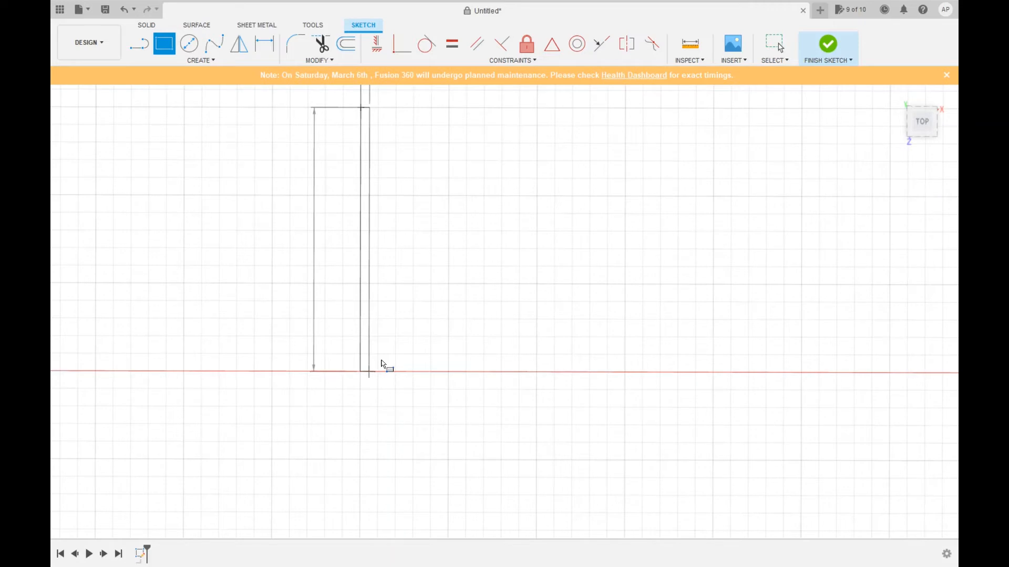
key(Return)
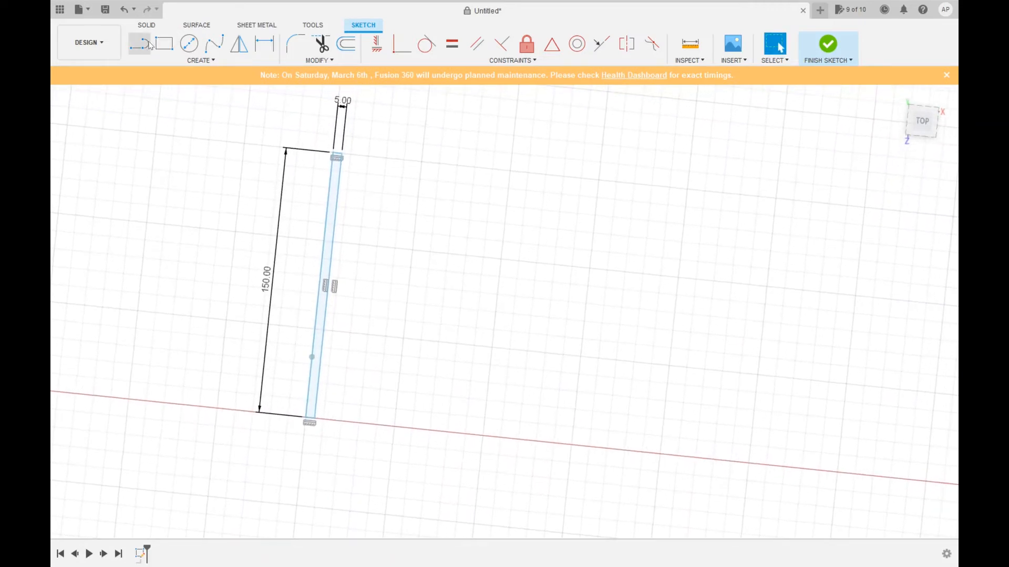
Step: Sketch a 150 mm by 5 mm rectangle along the X axis from the upright rectangle's lower corner, forming an L
key(r)
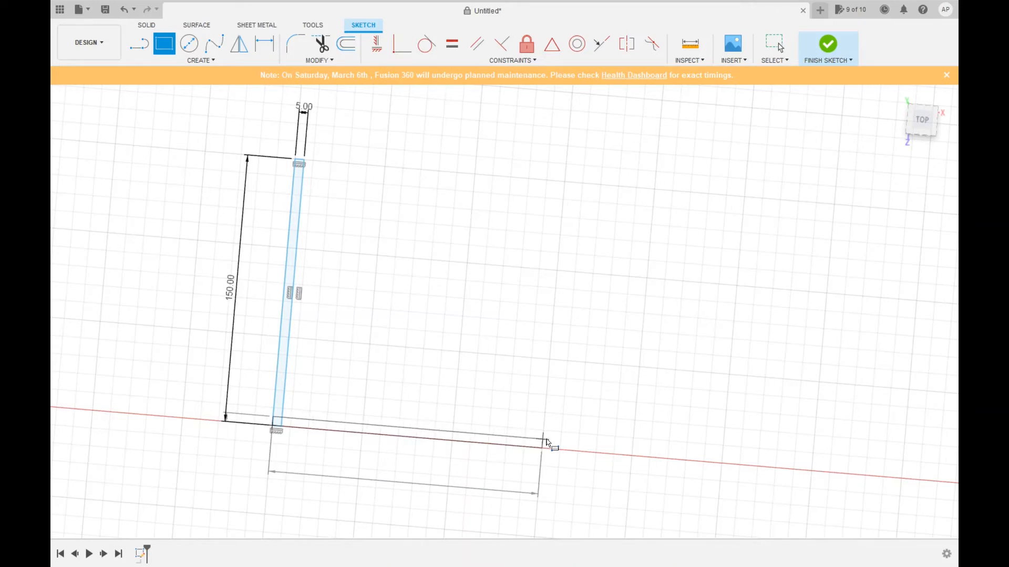
click(546, 443)
key(Escape)
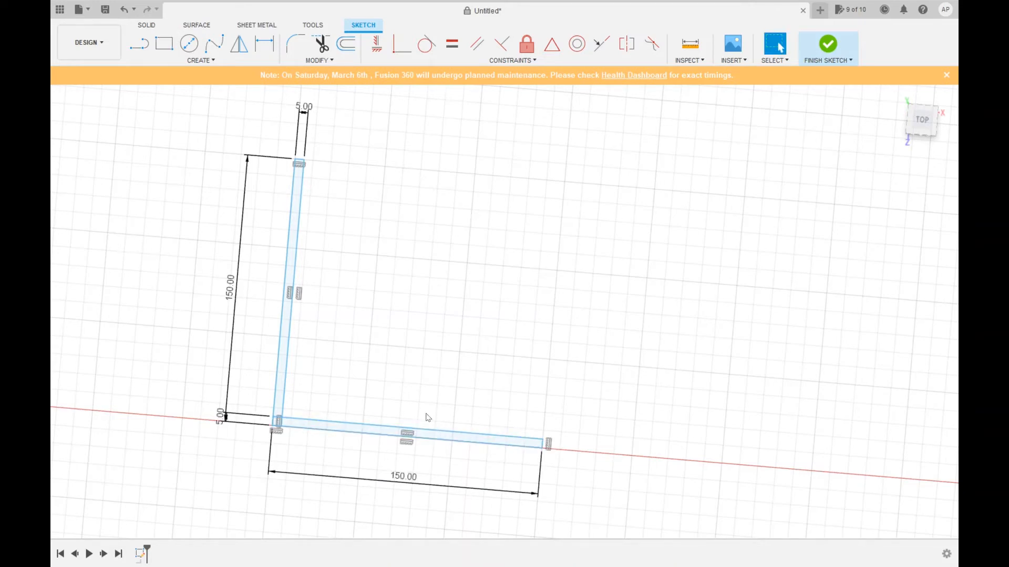
Step: Trim the two overlapping line segments inside the L's corner and finish the sketch
scroll(428, 417, up, 10)
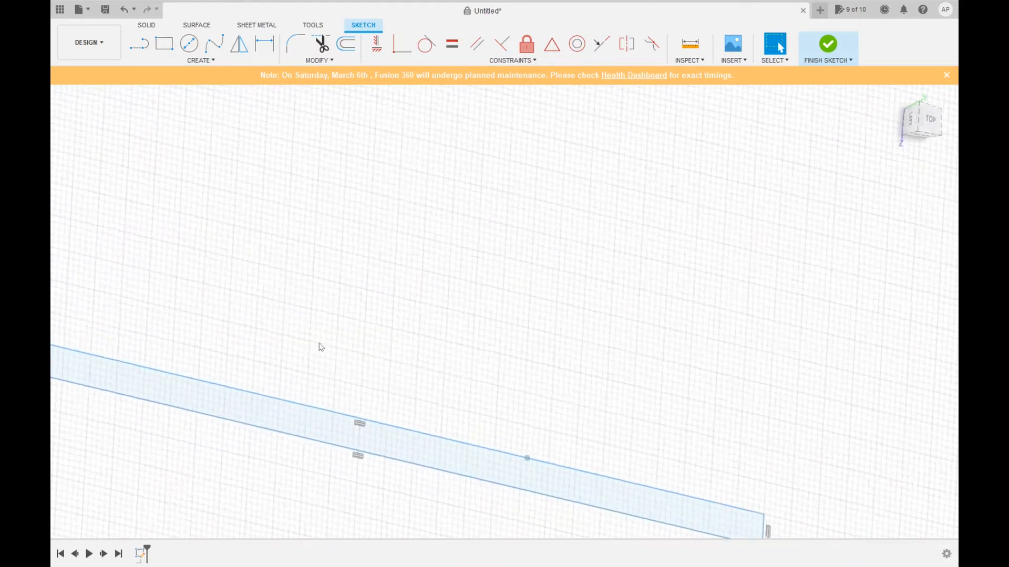
mouse_move(321, 347)
shift+middle_down()
mouse_move(326, 318)
mouse_move(318, 329)
mouse_move(288, 329)
mouse_move(299, 299)
mouse_move(295, 313)
mouse_move(328, 315)
mouse_move(334, 327)
mouse_move(339, 294)
mouse_move(350, 293)
mouse_move(356, 257)
mouse_move(369, 251)
mouse_move(349, 202)
shift+middle_up()
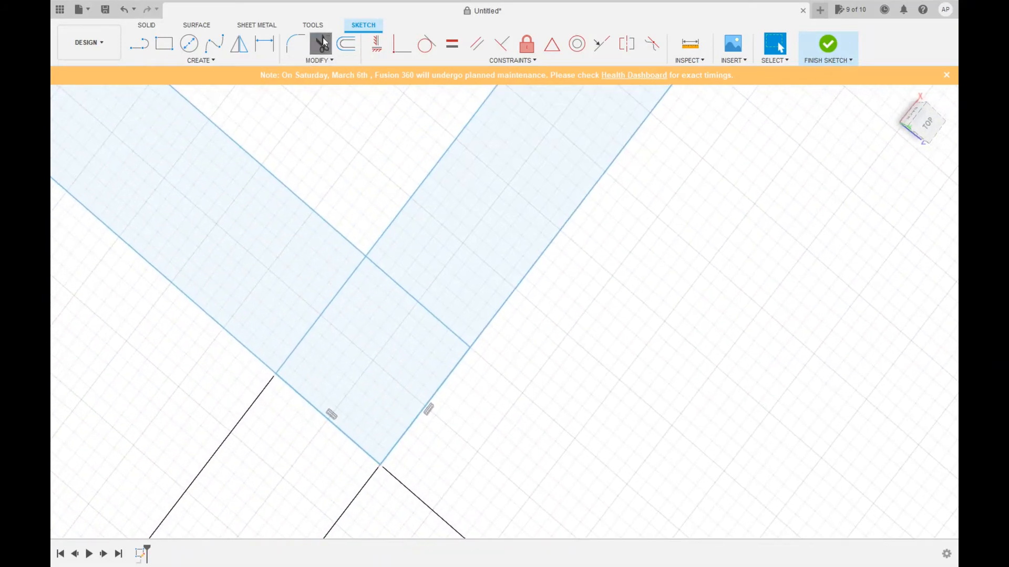
click(320, 314)
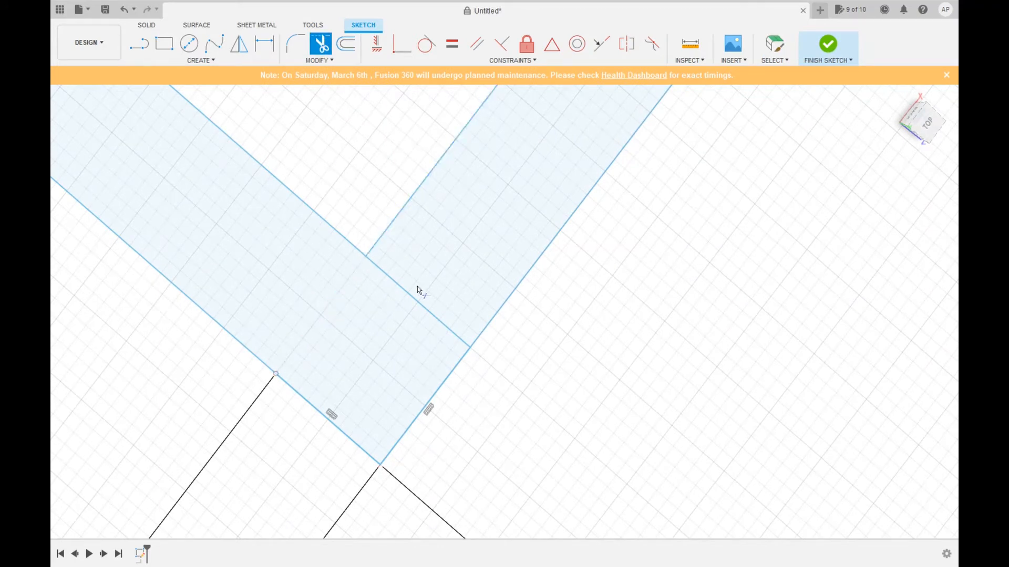
click(411, 293)
mouse_move(320, 293)
shift+middle_down()
mouse_move(301, 289)
mouse_move(297, 267)
shift+middle_up()
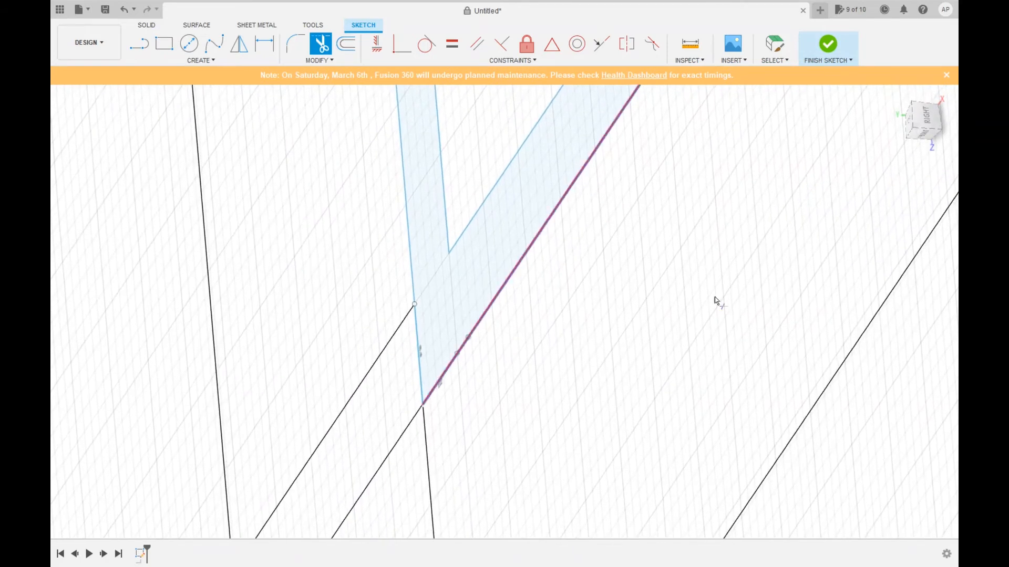
key(Escape)
shift+middle_drag(825, 395, 745, 299)
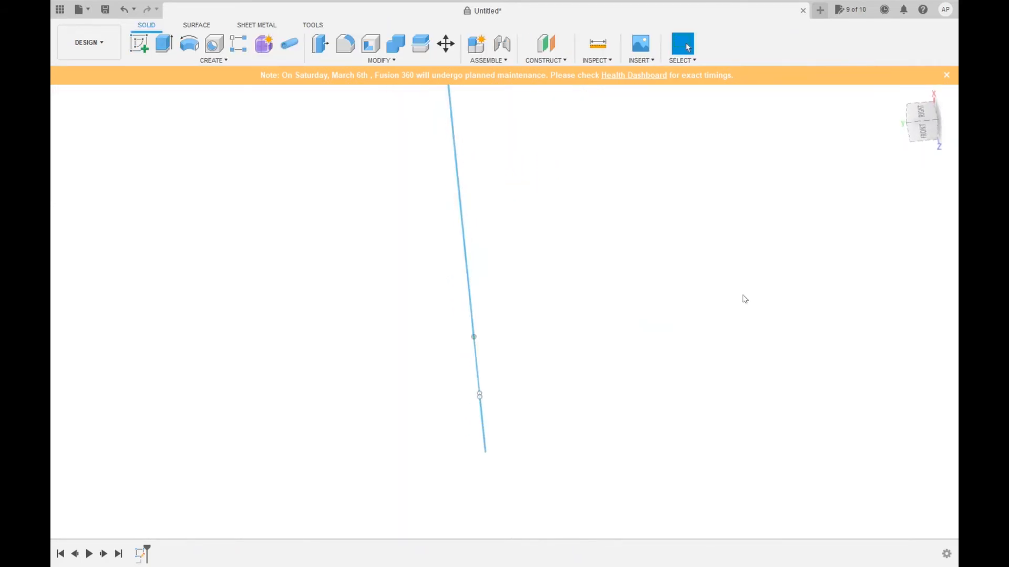
Step: Extrude the L-shaped profile upward 700 mm
click(898, 96)
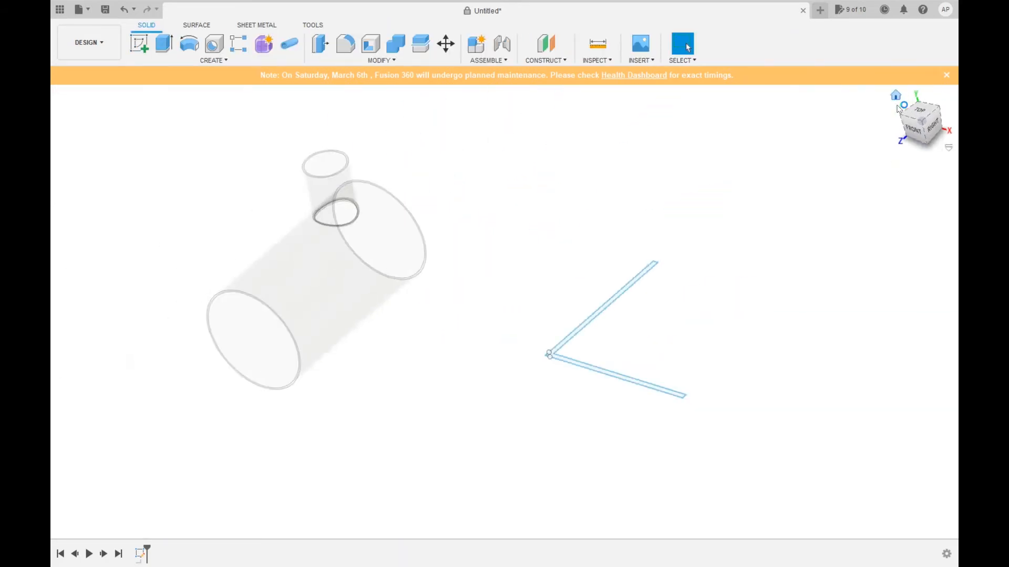
scroll(635, 303, up, 4)
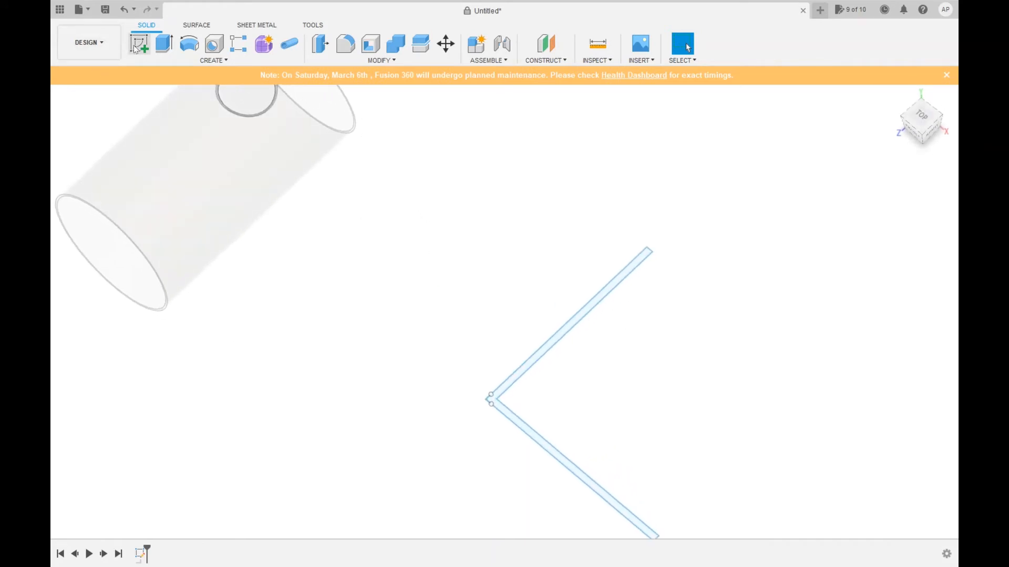
click(164, 45)
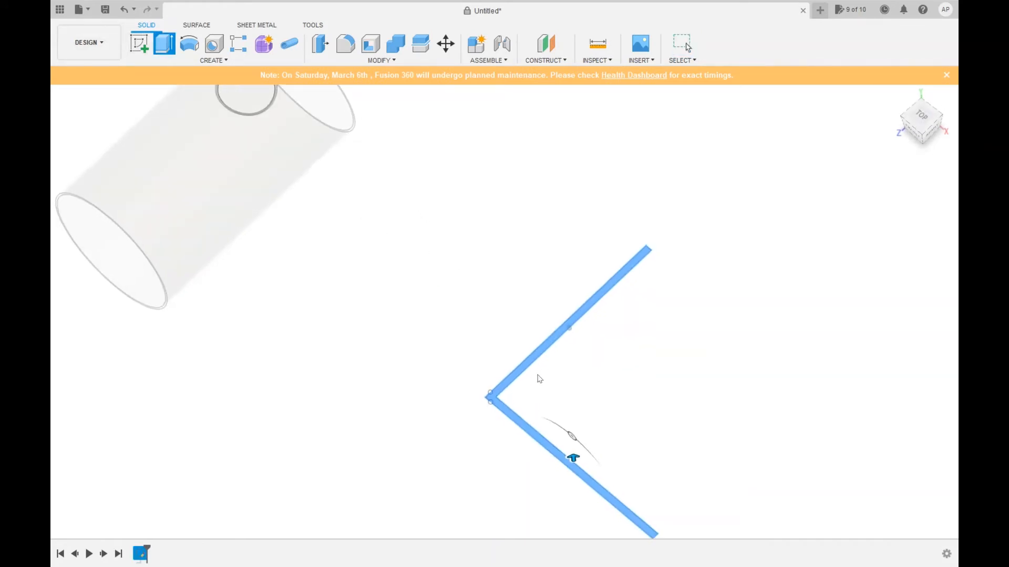
shift+middle_drag(558, 420, 555, 406)
drag(544, 392, 430, 268)
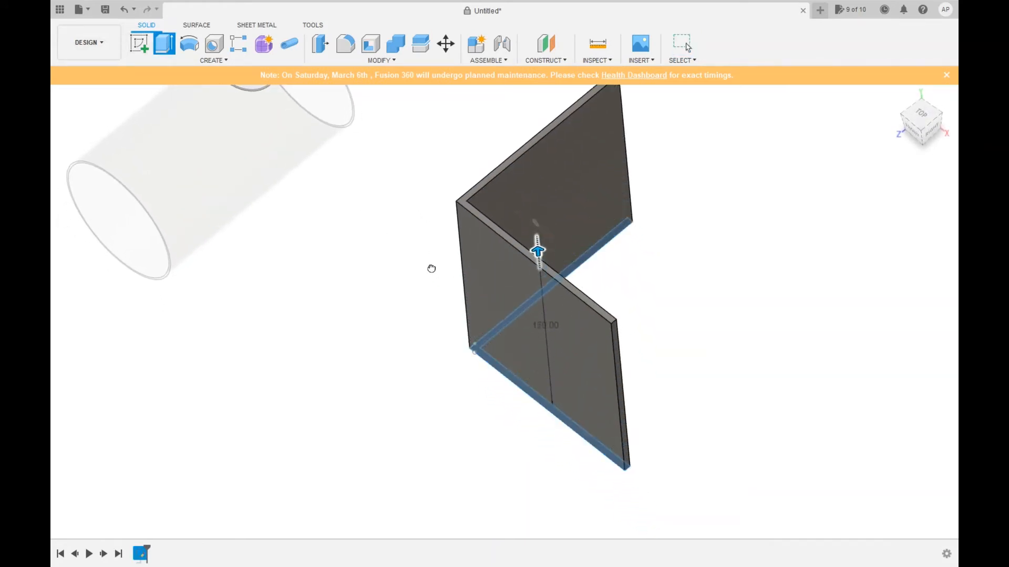
scroll(421, 264, down, 5)
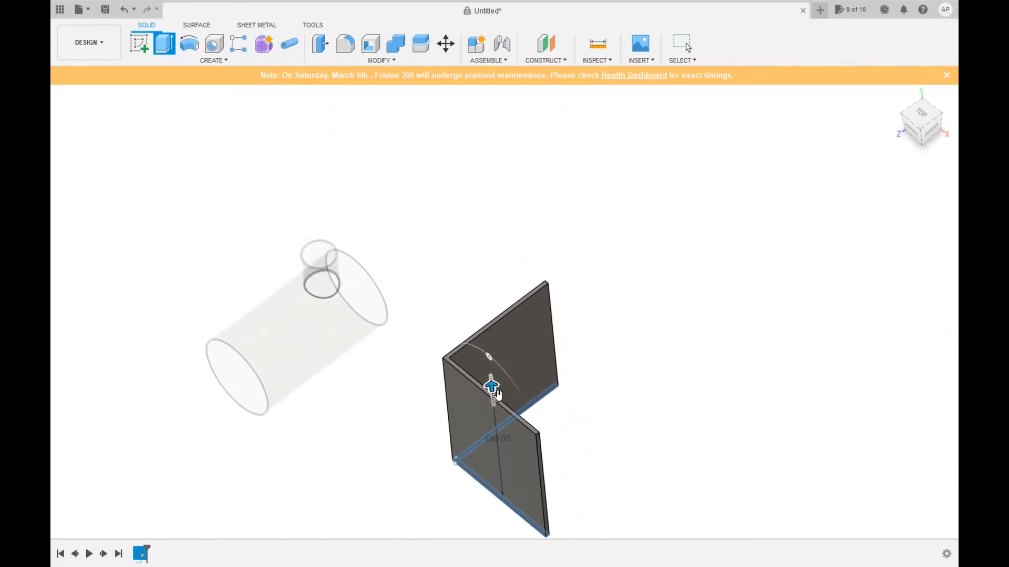
drag(498, 395, 338, 195)
scroll(333, 180, down, 3)
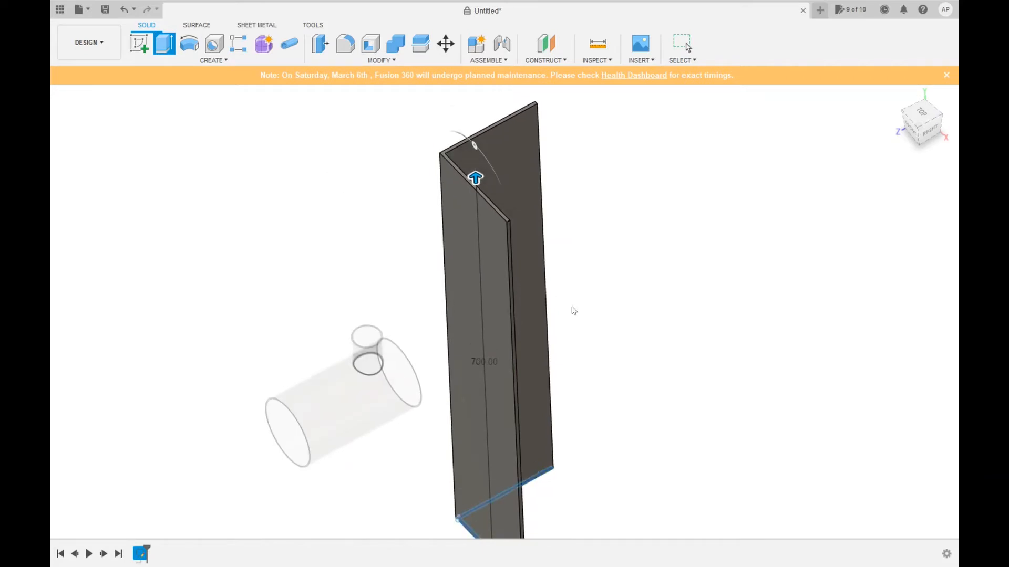
click(896, 325)
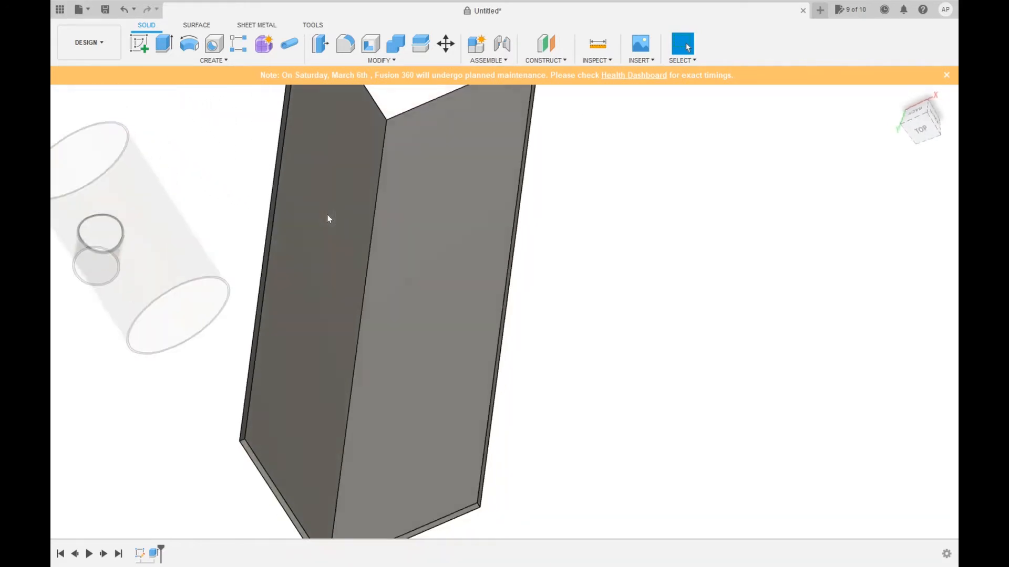
Step: Fillet the long inner corner edge of the L-shaped angle
click(353, 340)
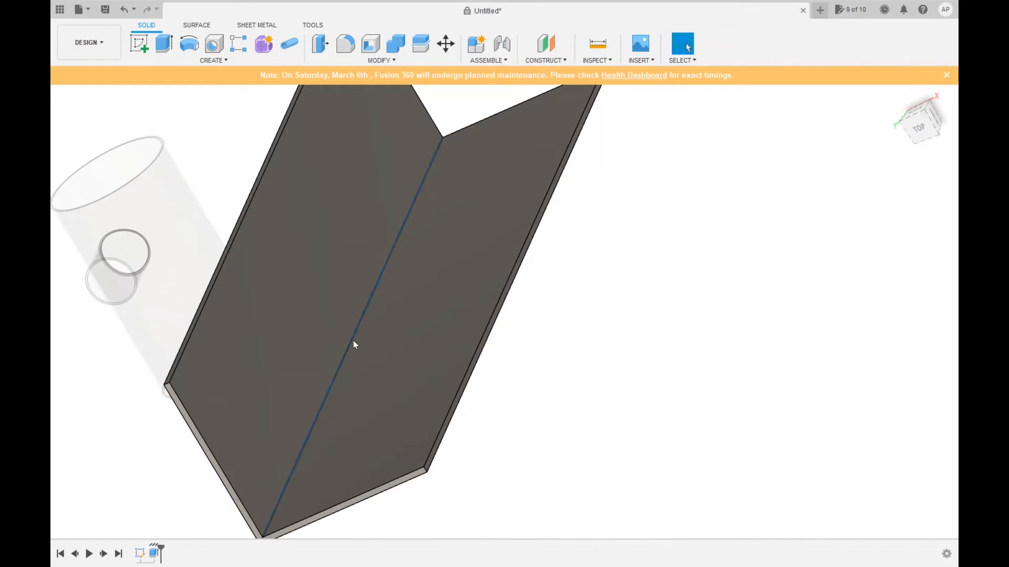
click(346, 44)
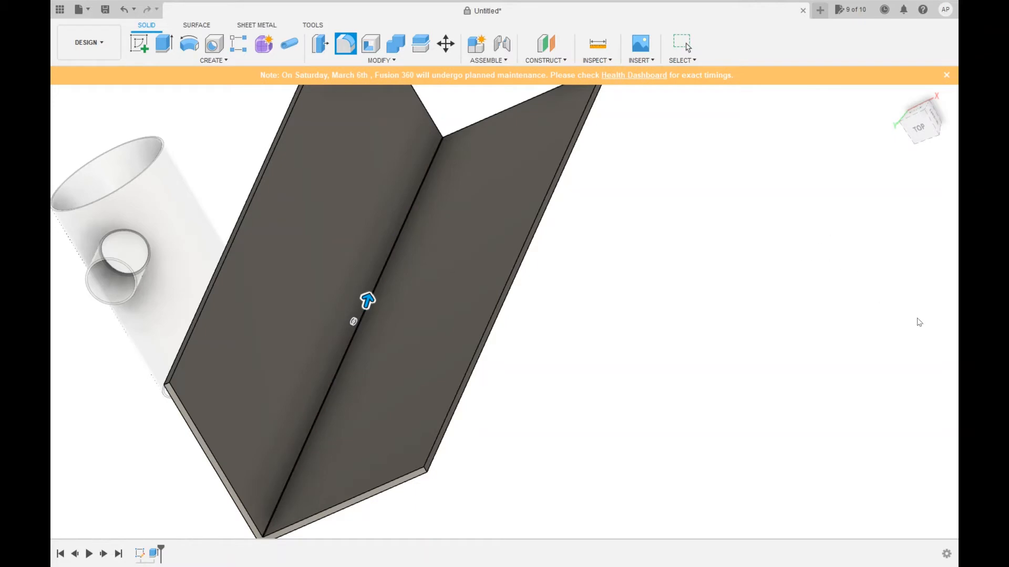
key(Escape)
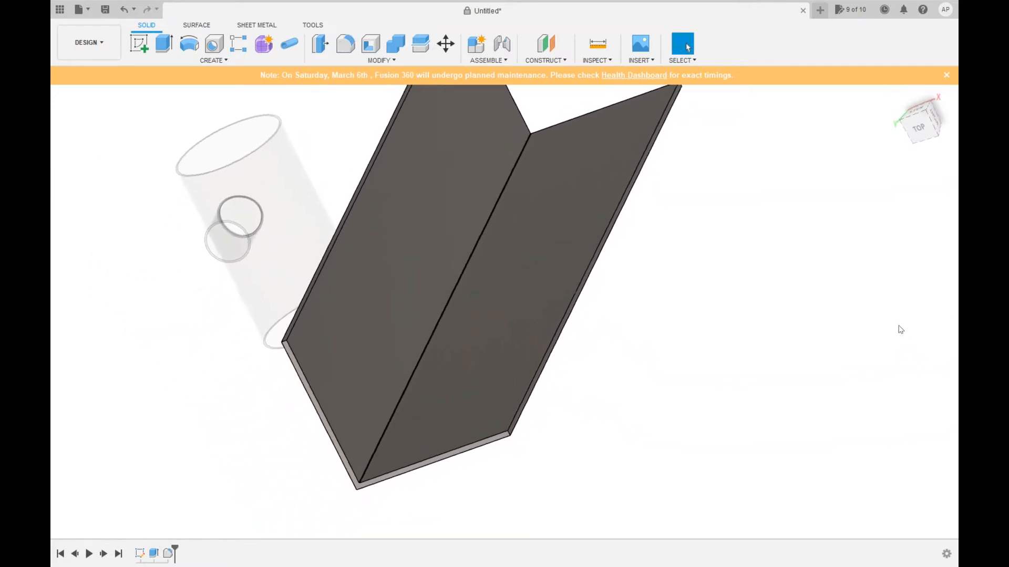
Step: Examine the inner corner and the end faces of the L-shaped angle from several sides
scroll(764, 293, up, 3)
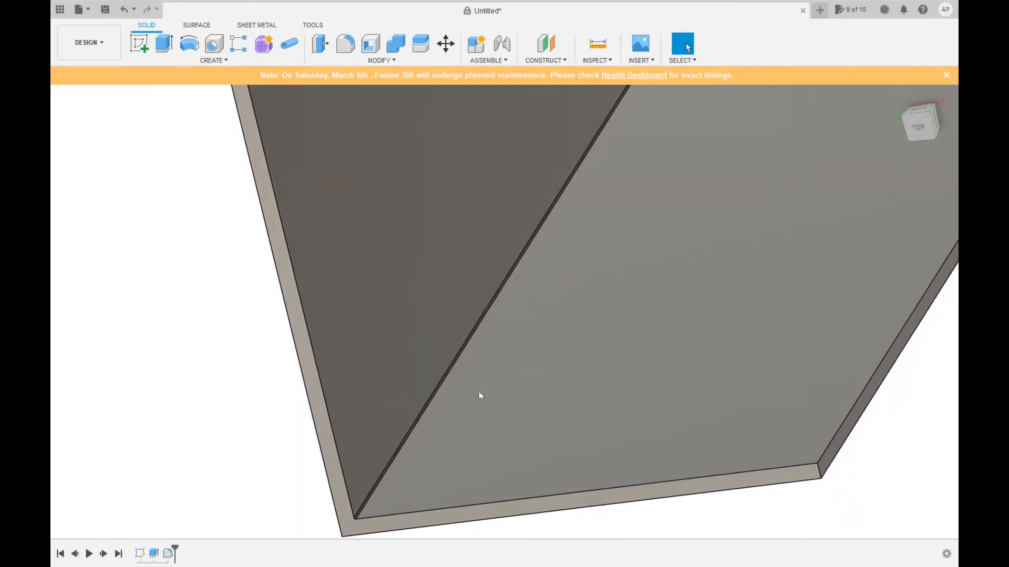
scroll(473, 411, down, 3)
scroll(471, 399, down, 3)
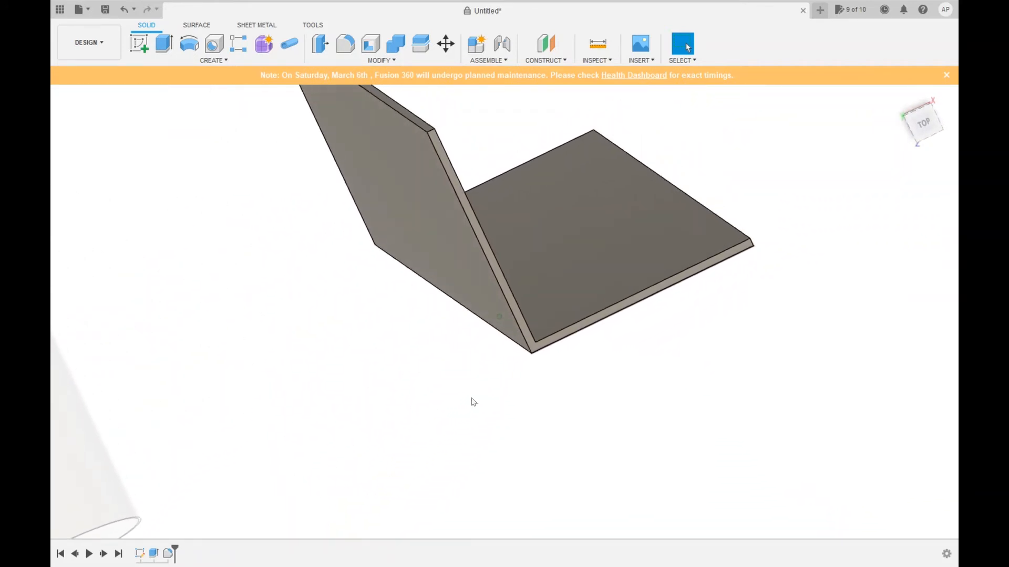
shift+middle_drag(484, 419, 520, 241)
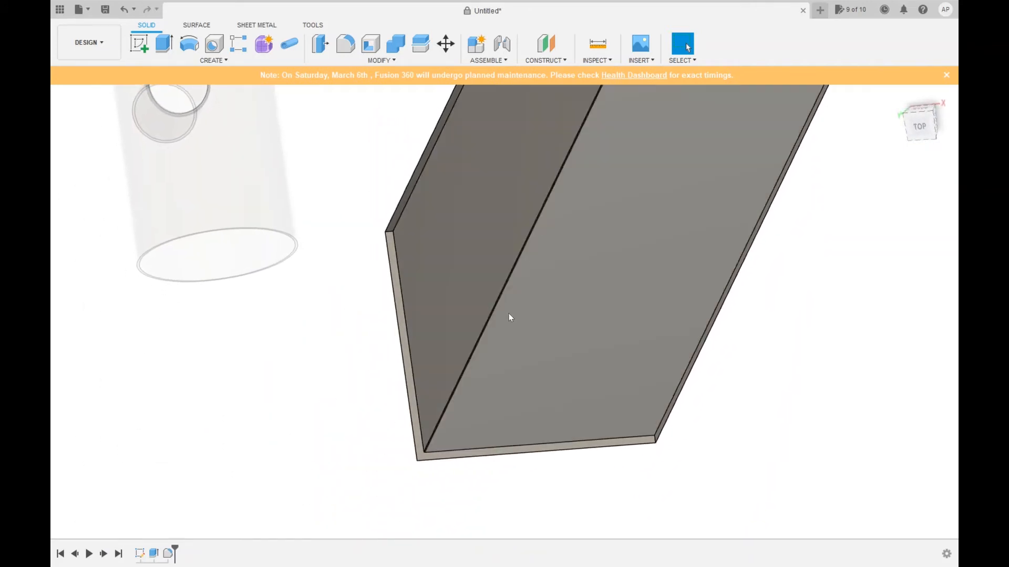
shift+middle_drag(471, 405, 433, 449)
scroll(433, 449, up, 5)
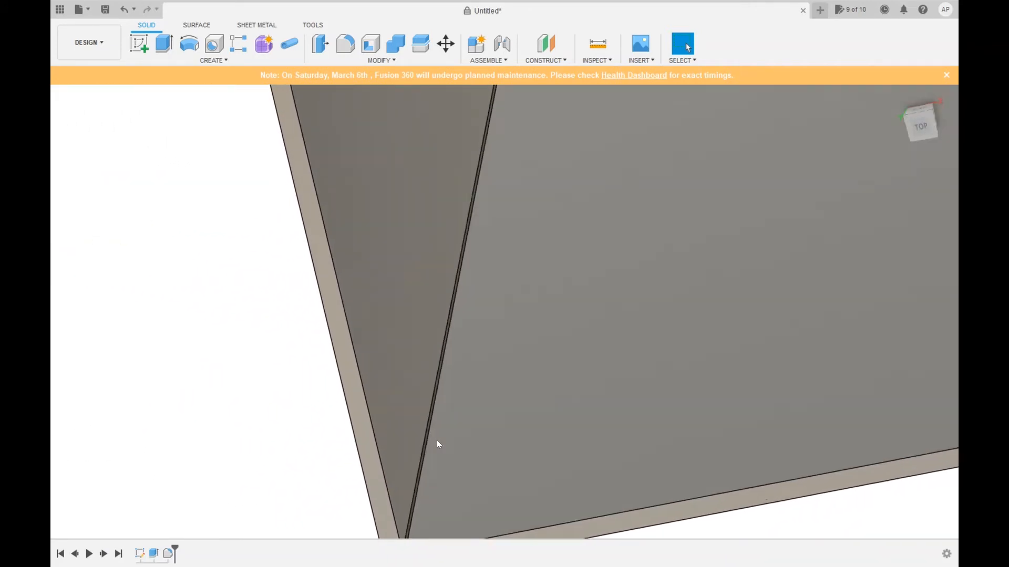
scroll(436, 440, down, 6)
scroll(439, 444, down, 4)
shift+middle_drag(440, 442, 385, 430)
shift+middle_drag(377, 206, 209, 27)
Step: Sketch a 5 mm by 150 mm upright rectangle on the horizontal origin plane, beside the angle and standing on the X axis
click(142, 51)
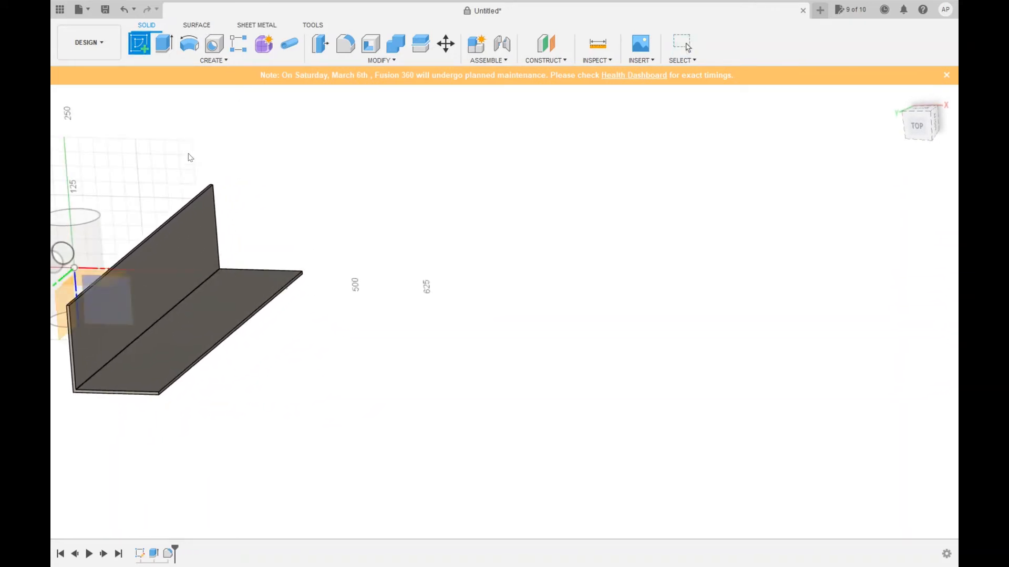
mouse_move(192, 315)
shift+middle_down()
mouse_move(194, 328)
mouse_move(163, 354)
mouse_move(135, 322)
mouse_move(509, 264)
mouse_move(428, 302)
mouse_move(484, 289)
shift+middle_up()
click(153, 312)
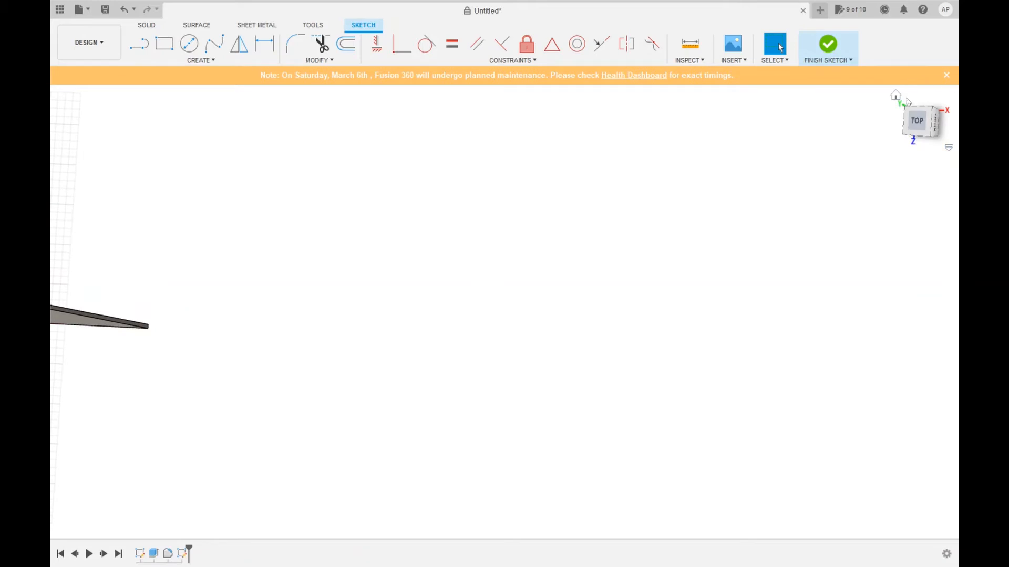
click(924, 129)
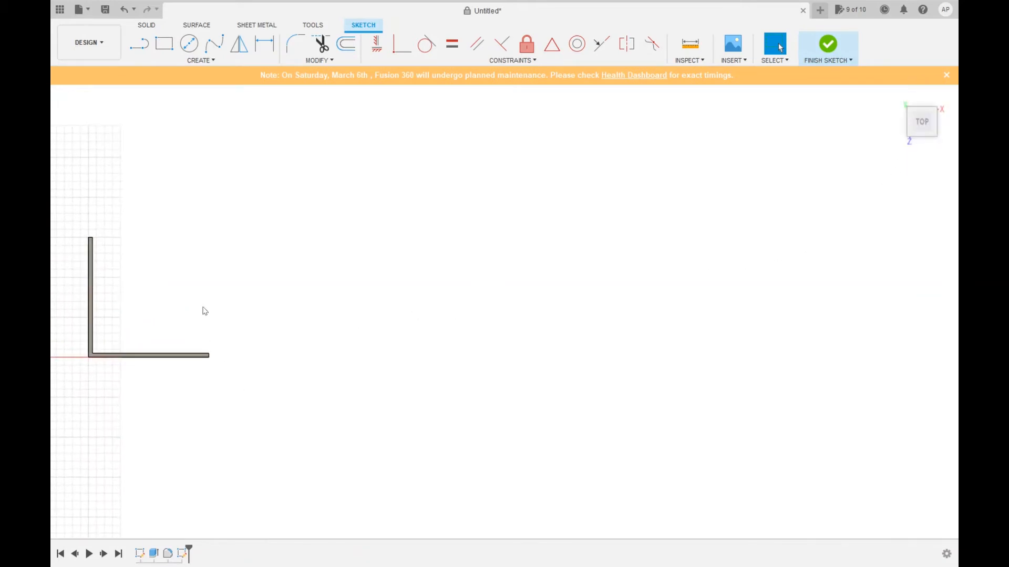
click(164, 44)
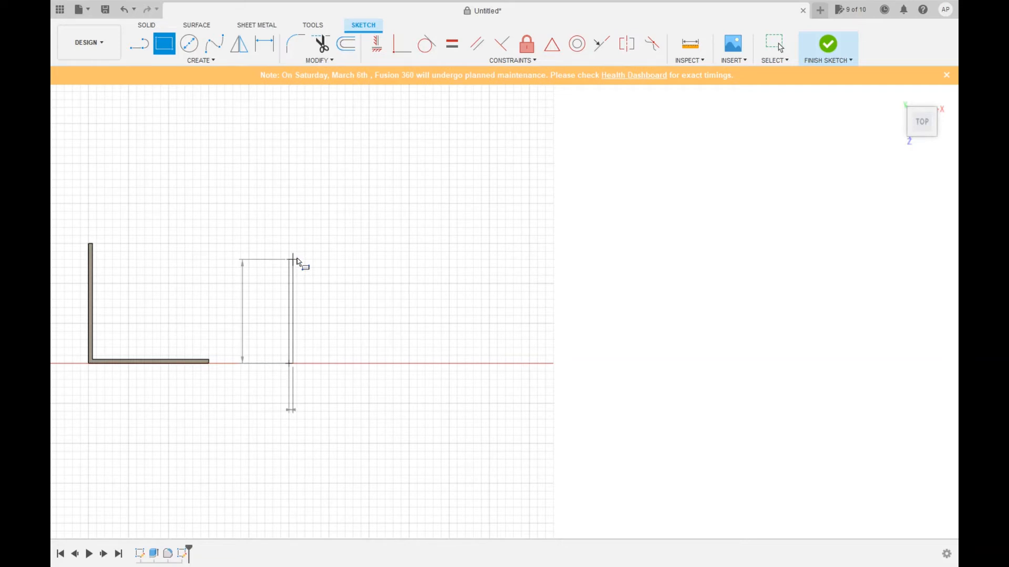
text(150)
key(Return)
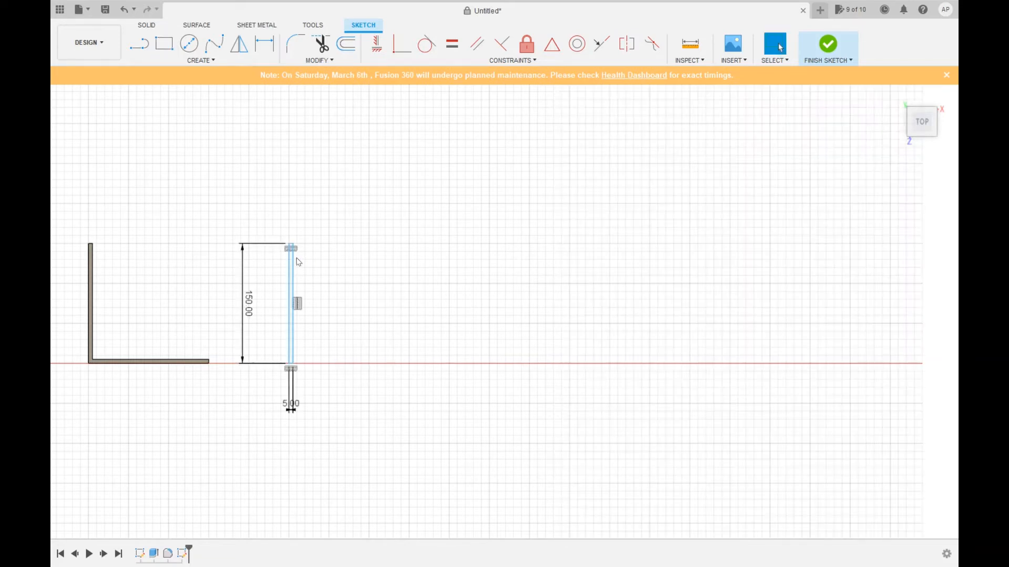
Step: Sketch a 150 mm by 5 mm rectangle along the X axis from the new upright rectangle's lower outer corner
scroll(295, 265, up, 5)
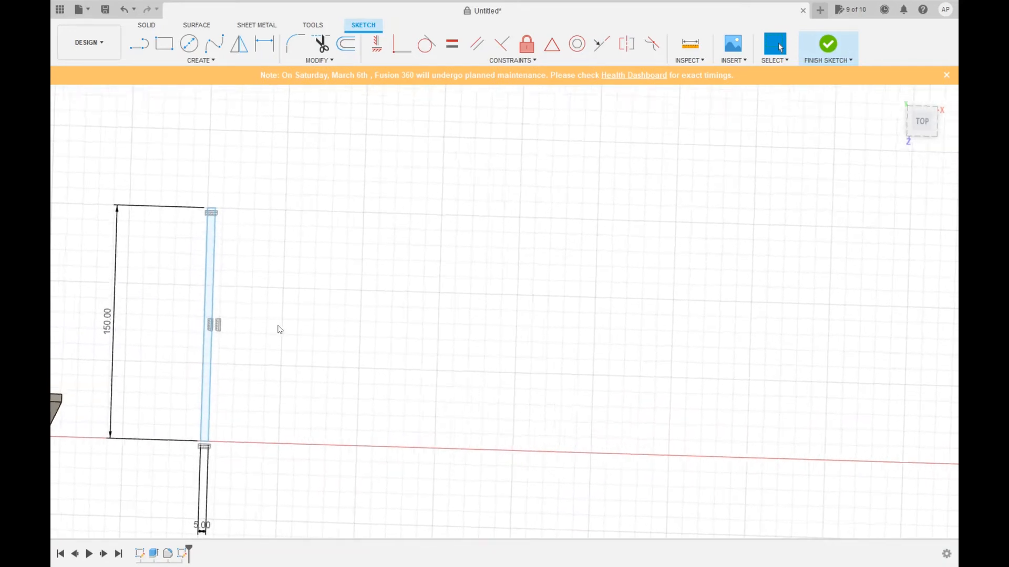
click(921, 134)
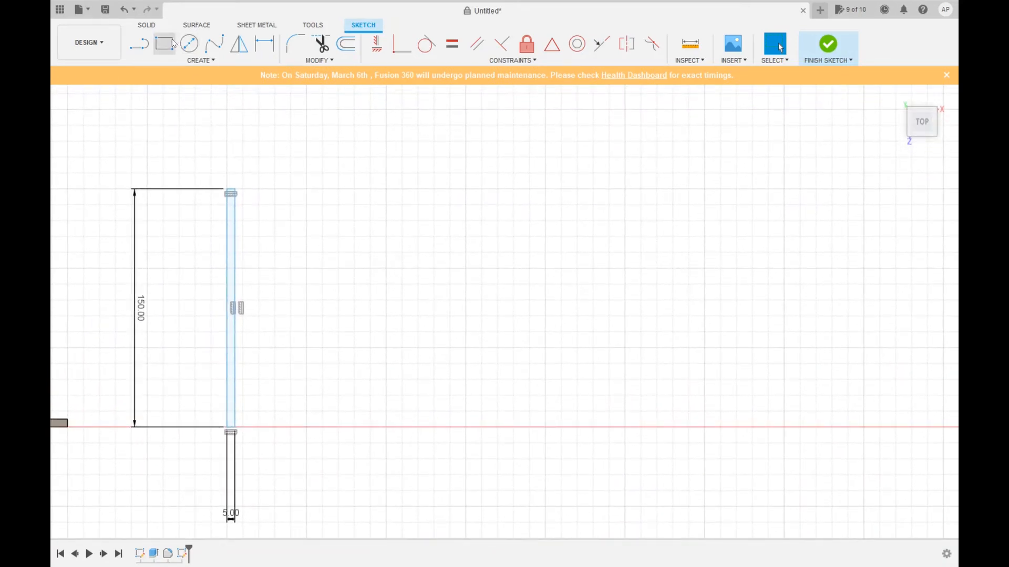
click(225, 431)
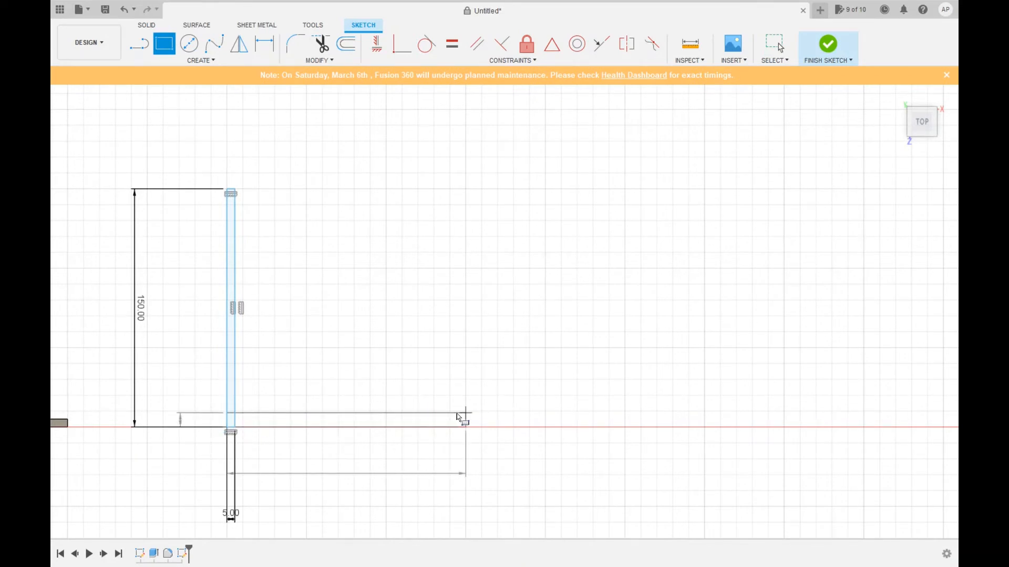
shift+middle_drag(456, 414, 455, 414)
click(456, 414)
key(Escape)
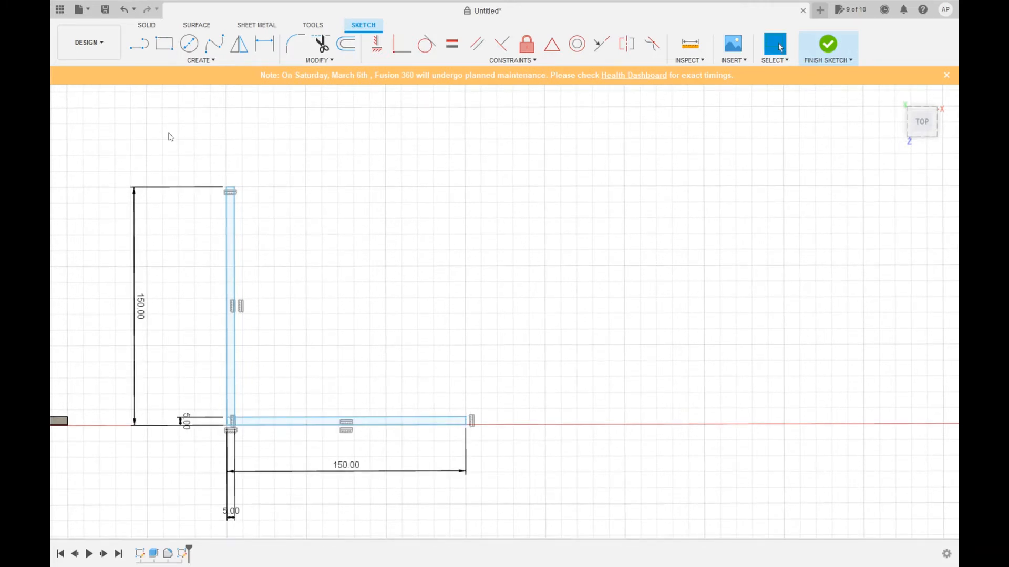
Step: Sketch a second upright rectangle, 5 mm by 150 mm, at the far end of the base to complete a U shape
click(466, 425)
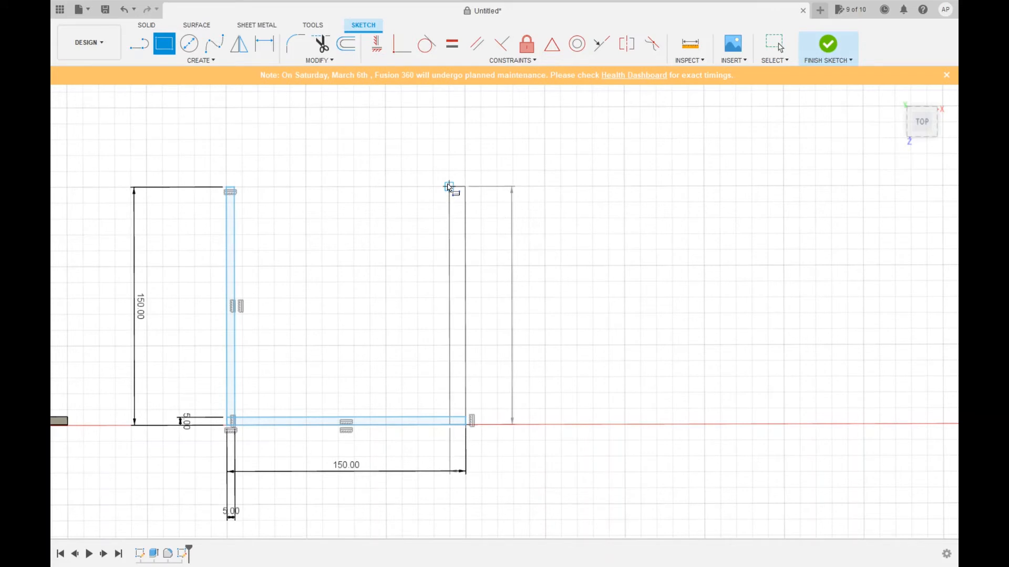
text(5)
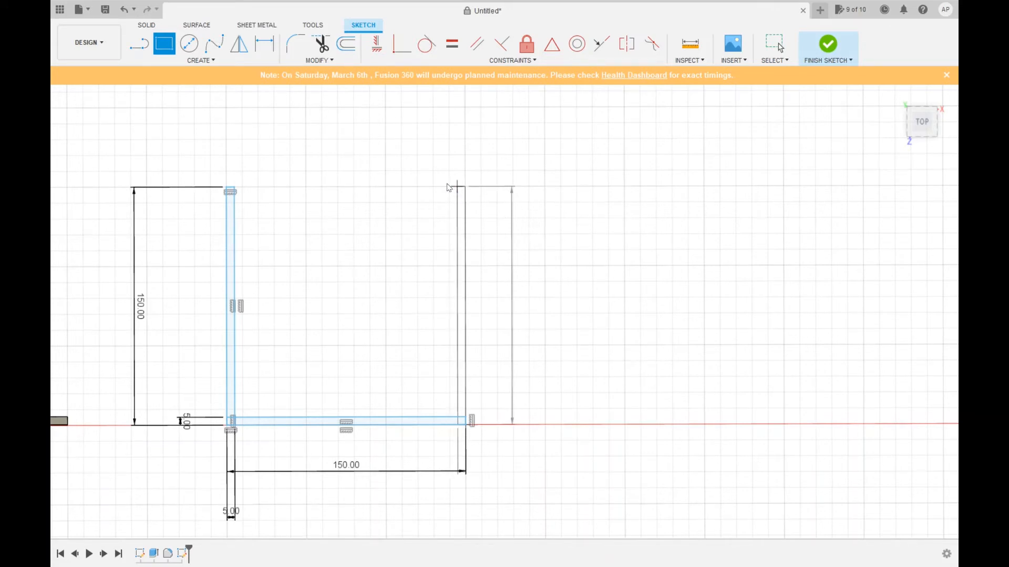
click(449, 188)
key(Escape)
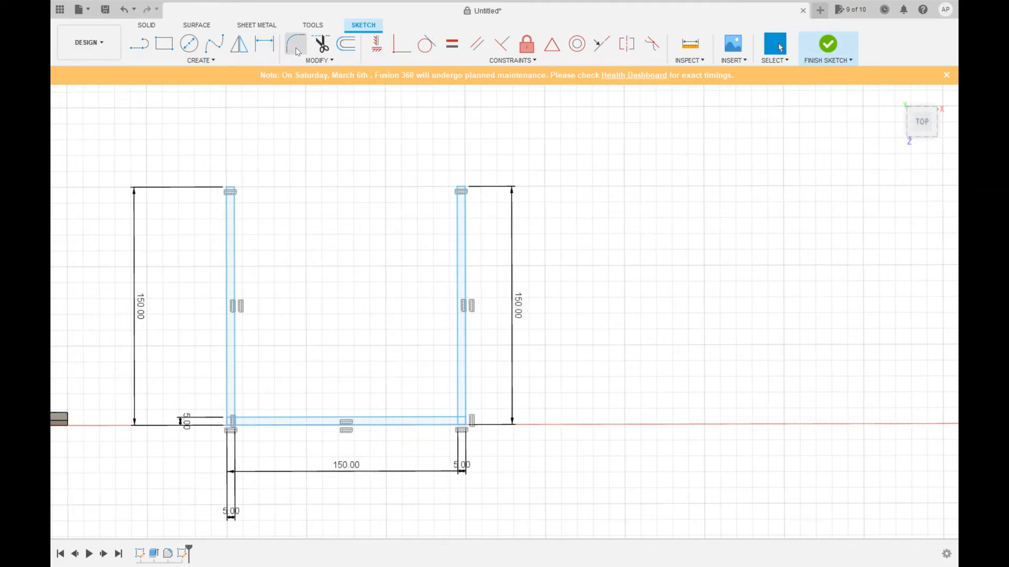
Step: Trim the overlapping line segments where the uprights meet the base of the U-shaped profile
click(324, 47)
scroll(473, 389, up, 8)
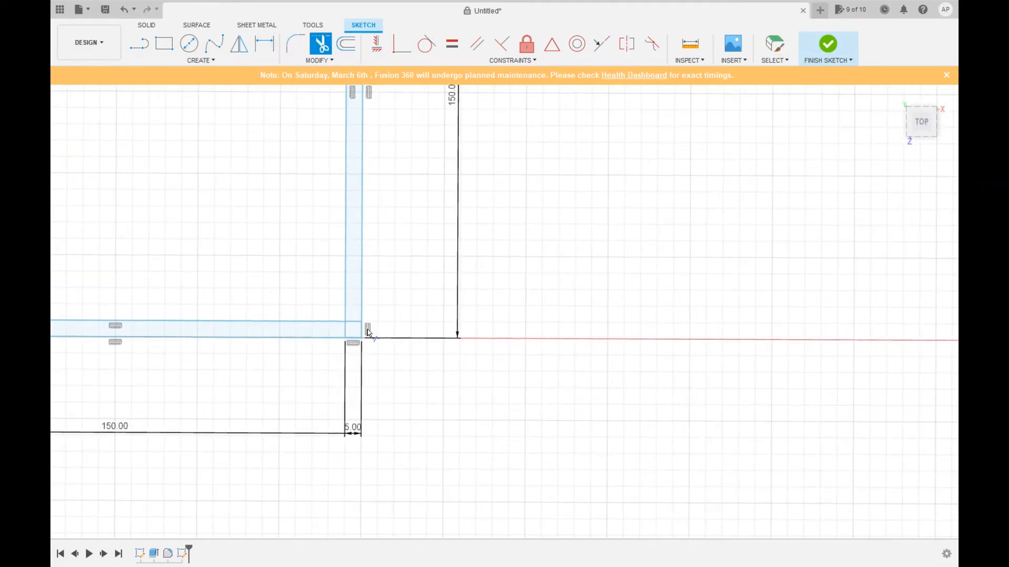
click(355, 322)
mouse_move(347, 335)
shift+middle_down()
mouse_move(144, 310)
mouse_move(61, 338)
mouse_move(115, 284)
mouse_move(223, 308)
mouse_move(247, 254)
mouse_move(282, 281)
mouse_move(469, 222)
shift+middle_up()
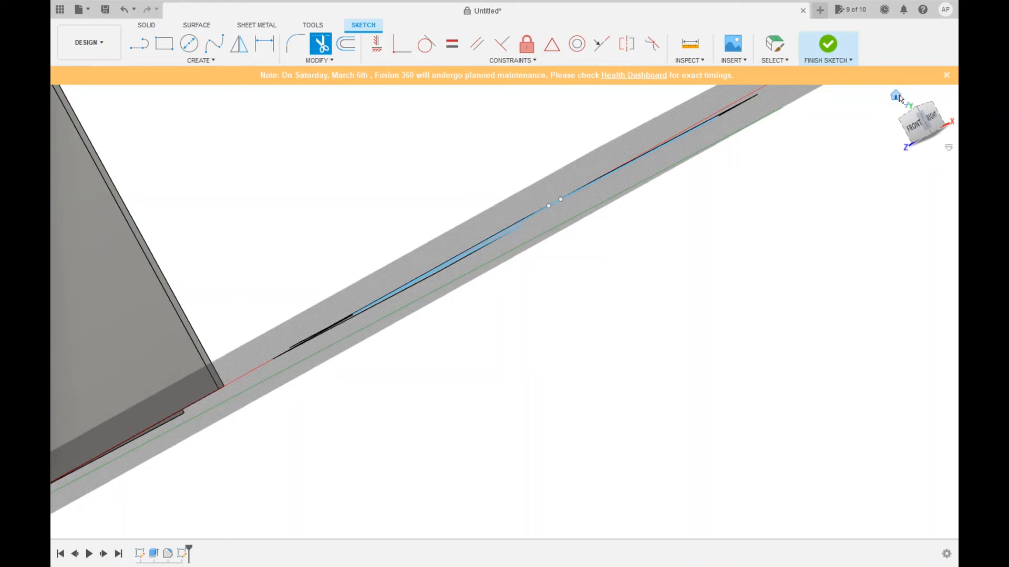
Step: Finish the sketch and extrude the whole U-shaped profile 700 mm, alongside the angle profile
click(899, 98)
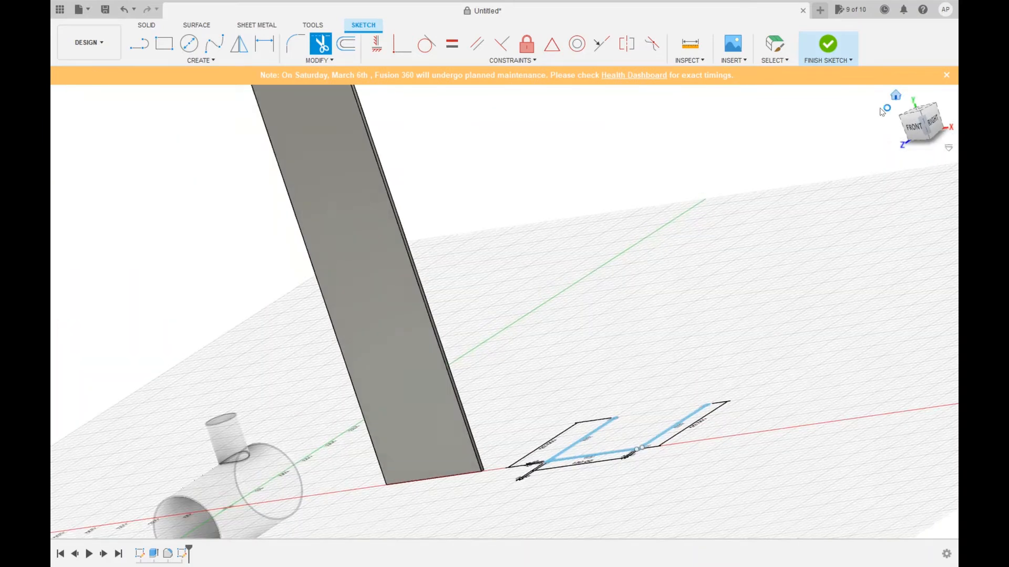
scroll(657, 273, up, 5)
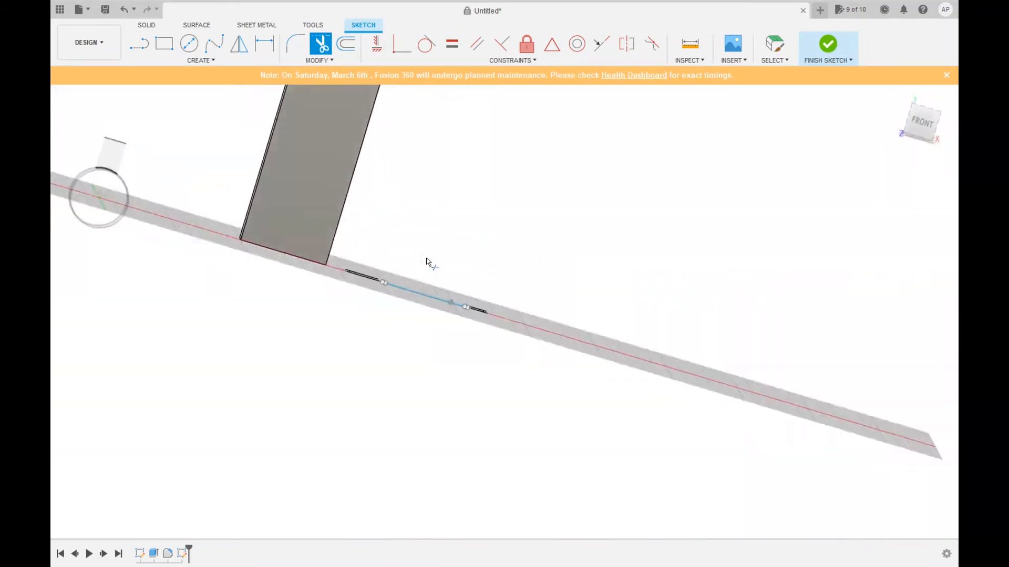
click(949, 393)
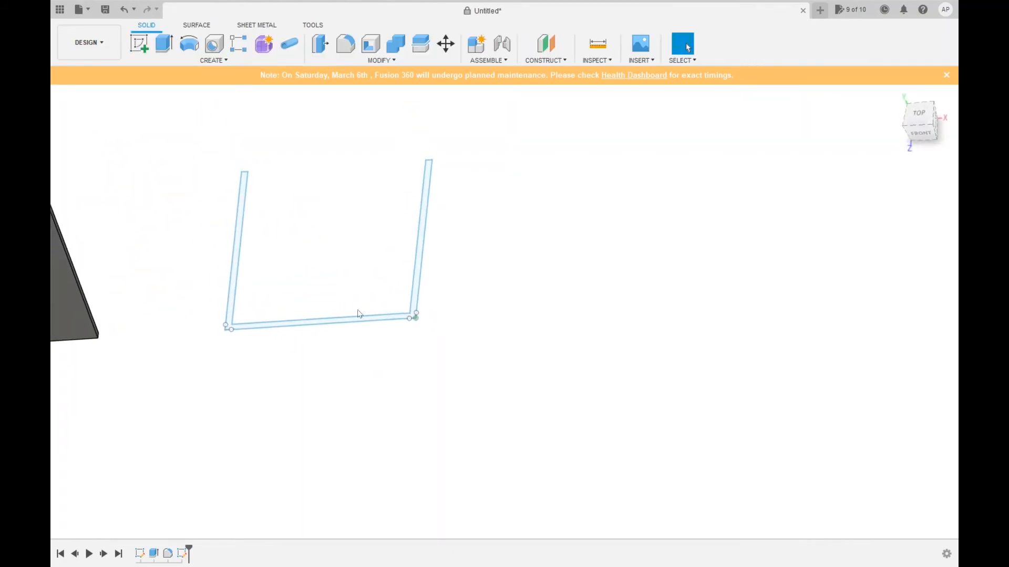
click(164, 45)
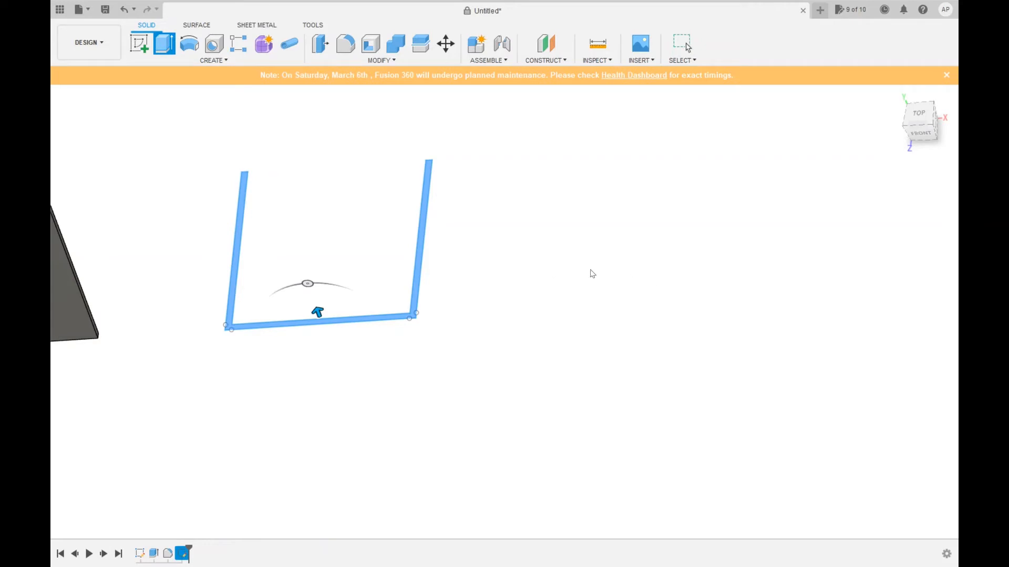
scroll(318, 313, down, 4)
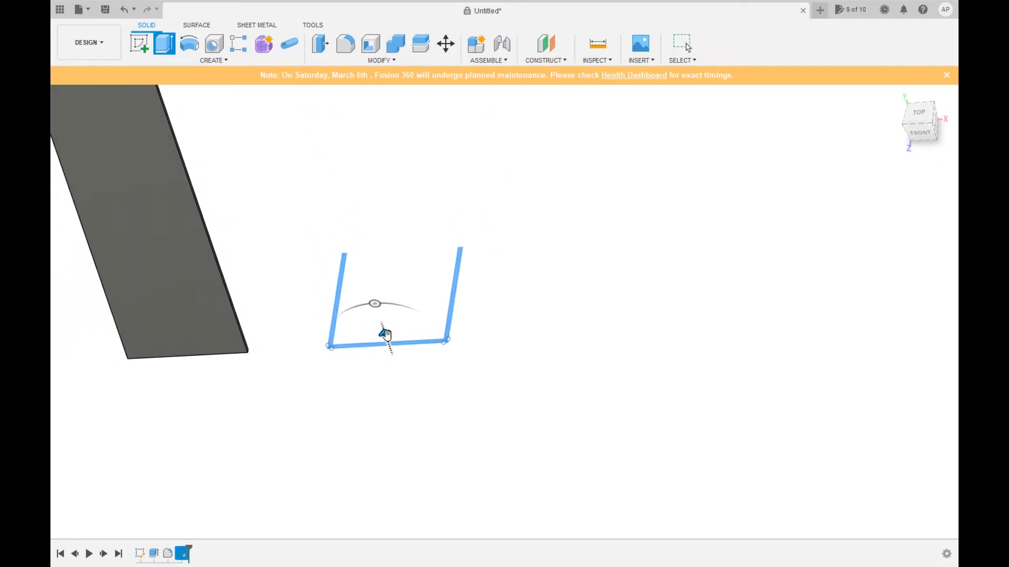
drag(390, 339, 372, 151)
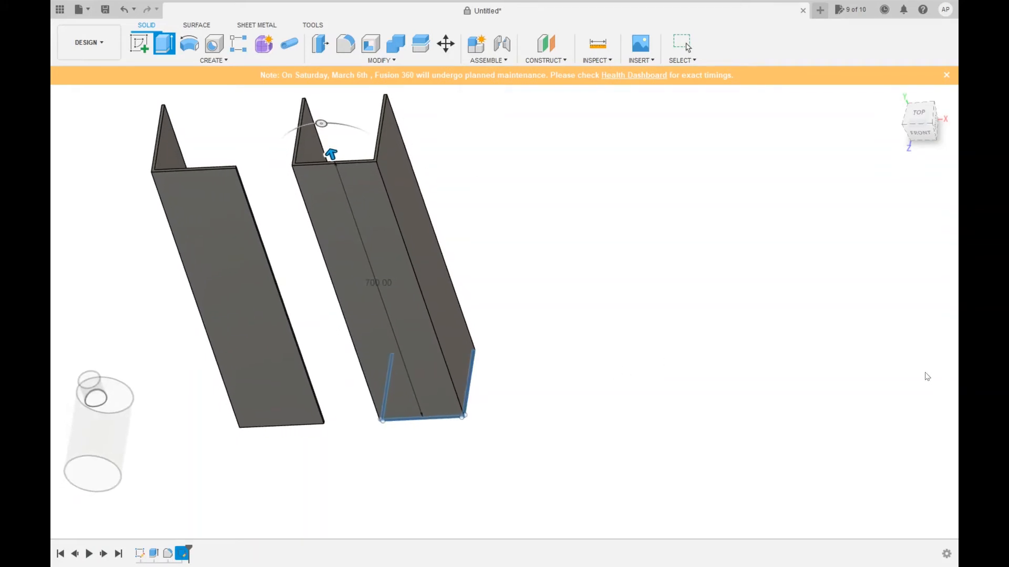
key(Return)
scroll(398, 272, up, 4)
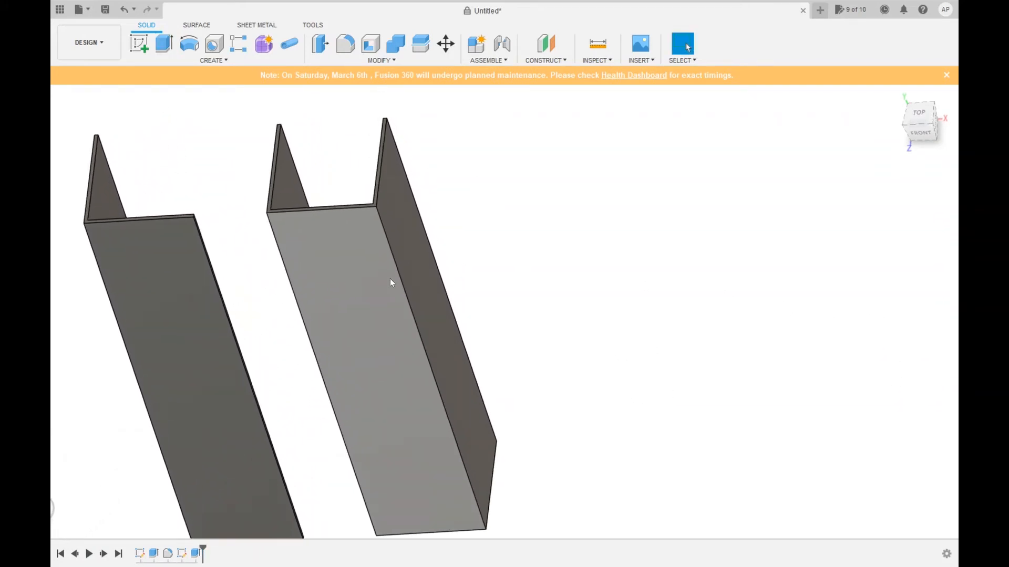
Step: Fillet the U channel's two lengthwise corner edges, where the flanges meet the web, with a 1 mm radius
scroll(395, 286, down, 4)
shift+middle_drag(400, 264, 371, 314)
scroll(428, 283, up, 1)
scroll(427, 282, up, 3)
scroll(342, 322, down, 3)
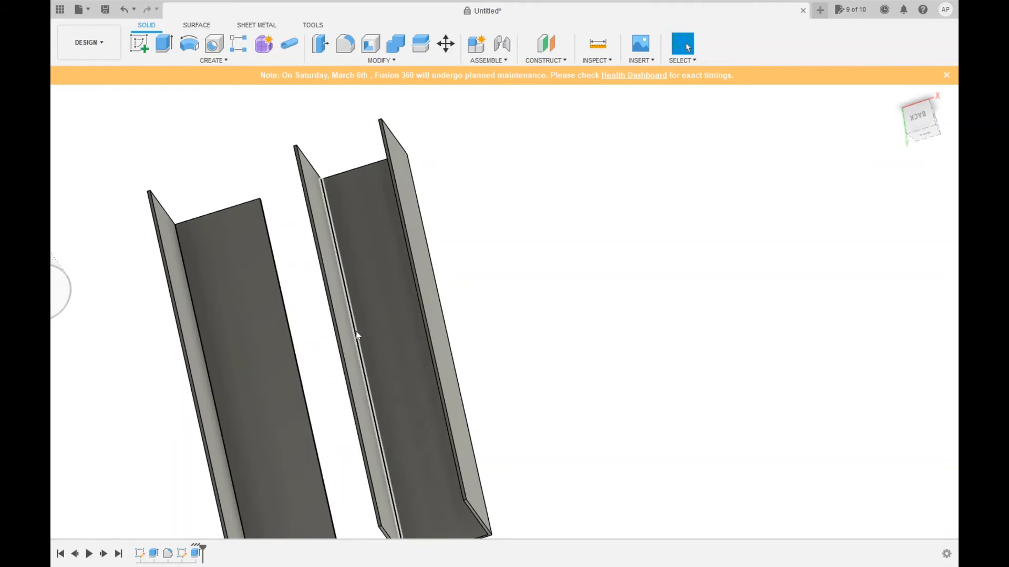
shift+middle_drag(468, 367, 524, 376)
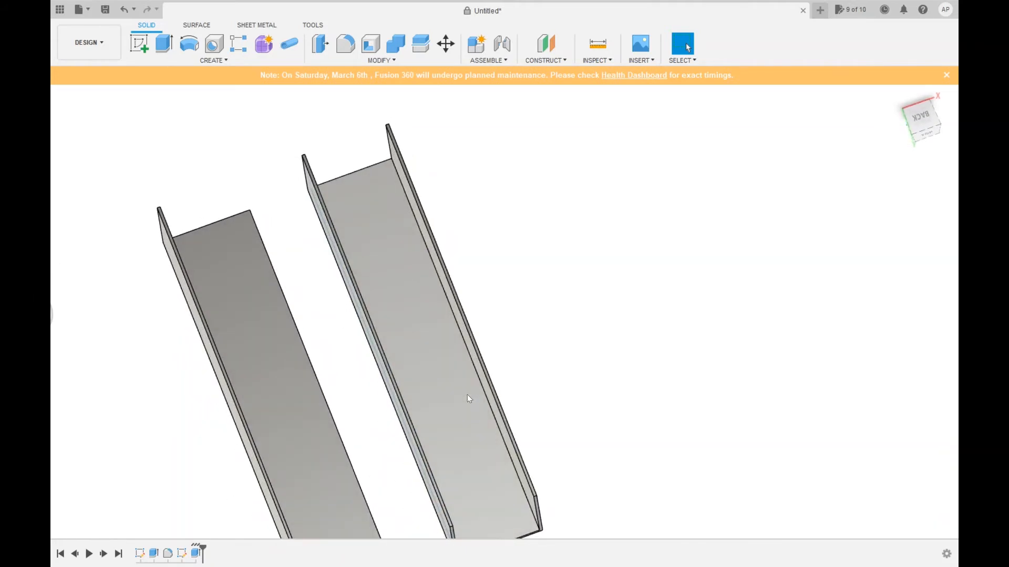
click(485, 402)
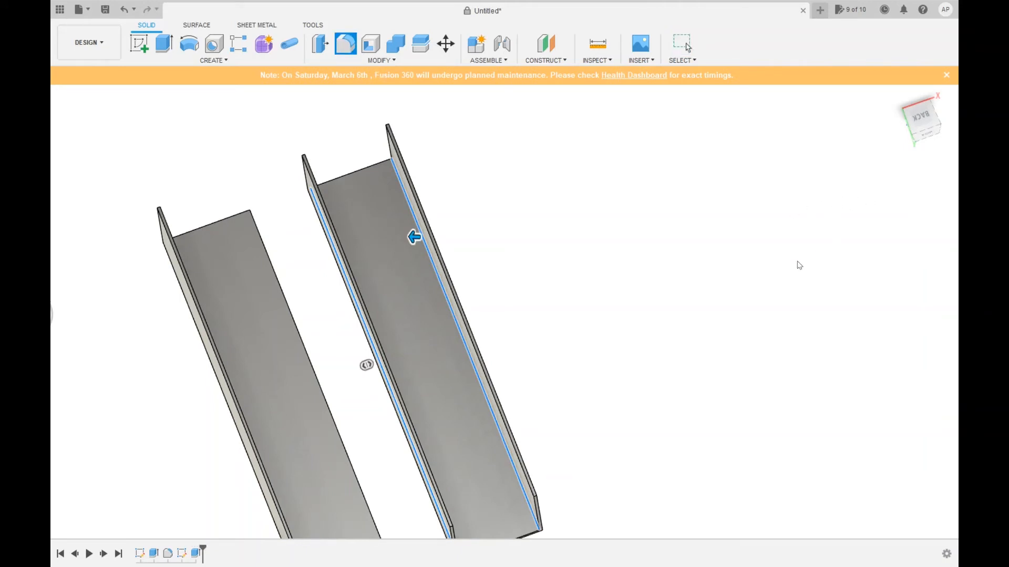
text(1)
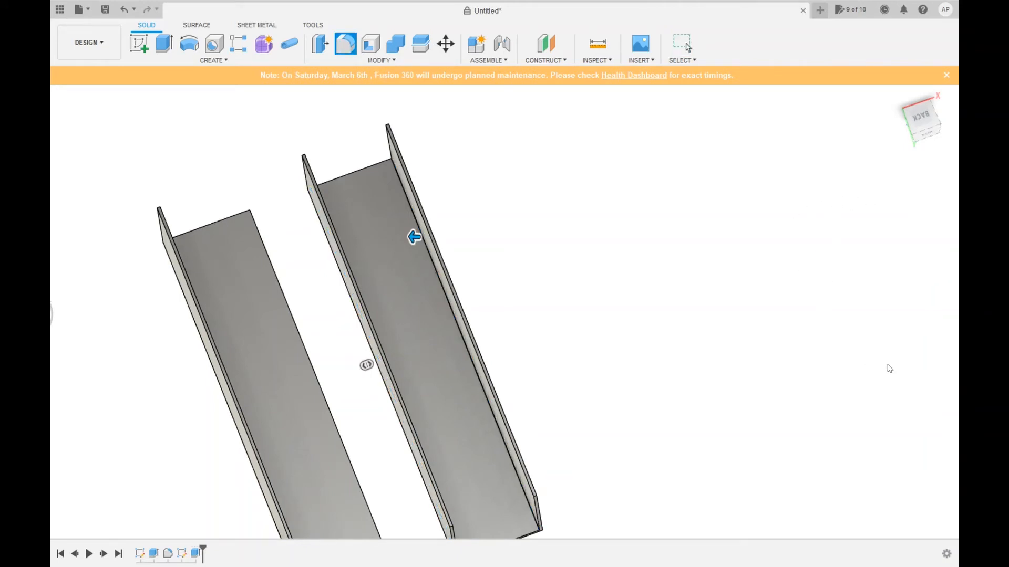
click(887, 369)
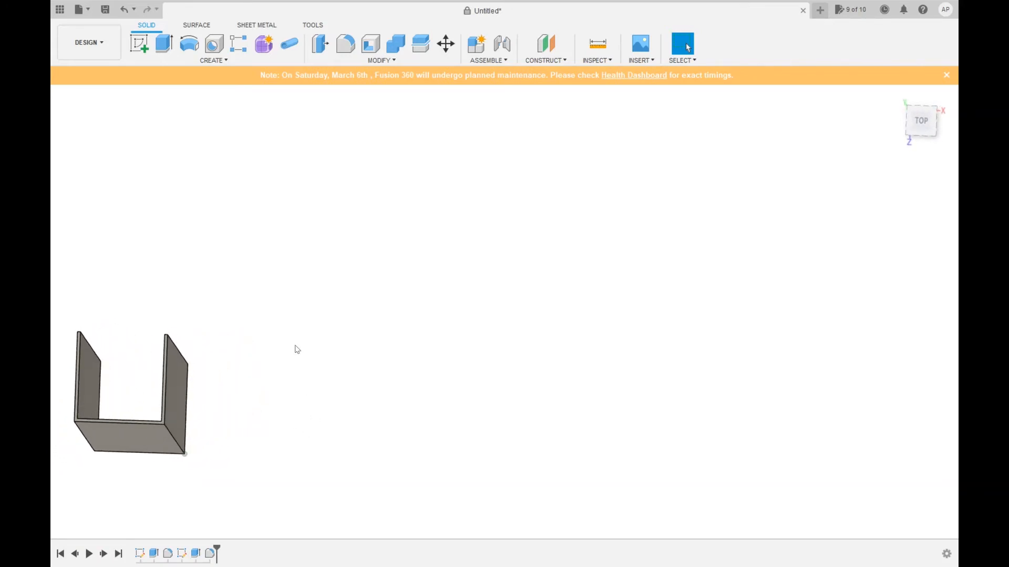
Step: Start a sketch on the horizontal origin plane and draw a 400 mm by 10 mm rectangle beyond the U channel, above the X axis
click(136, 45)
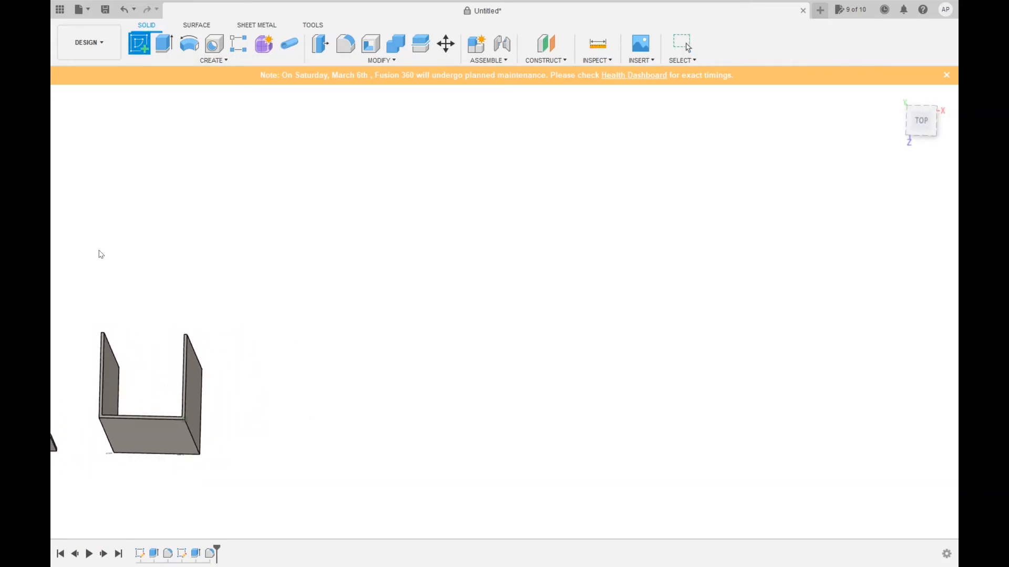
click(173, 457)
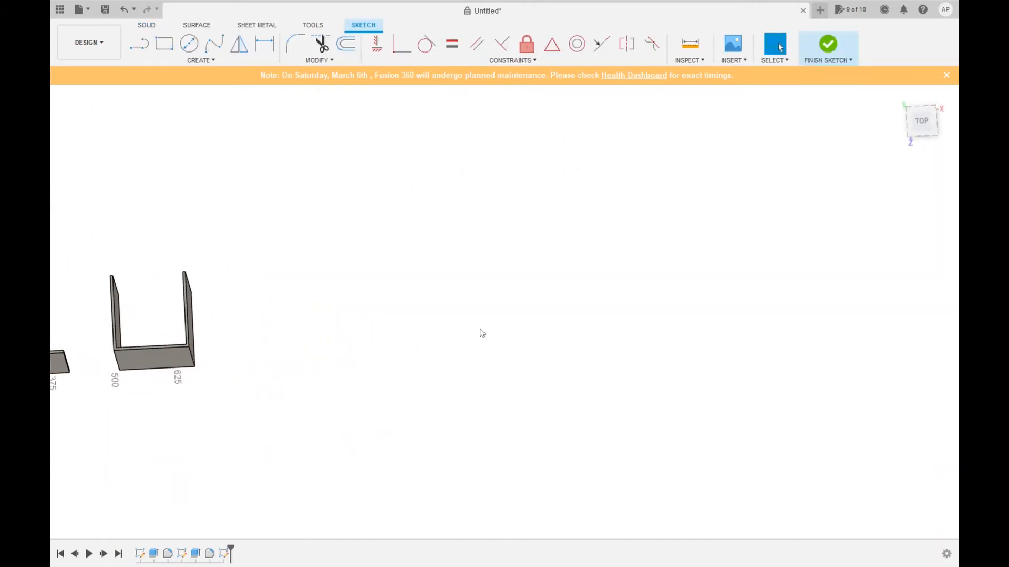
click(924, 130)
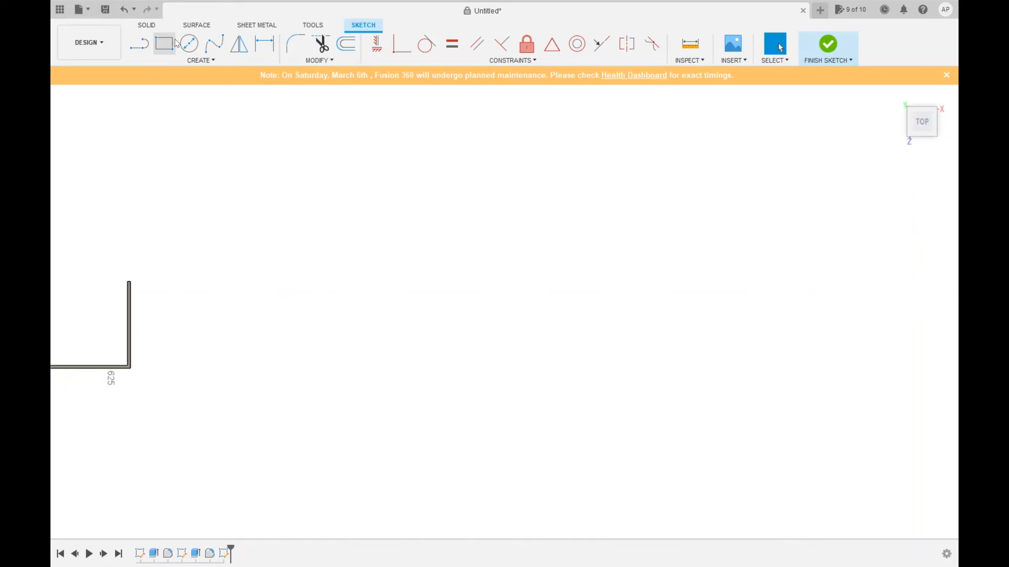
click(172, 47)
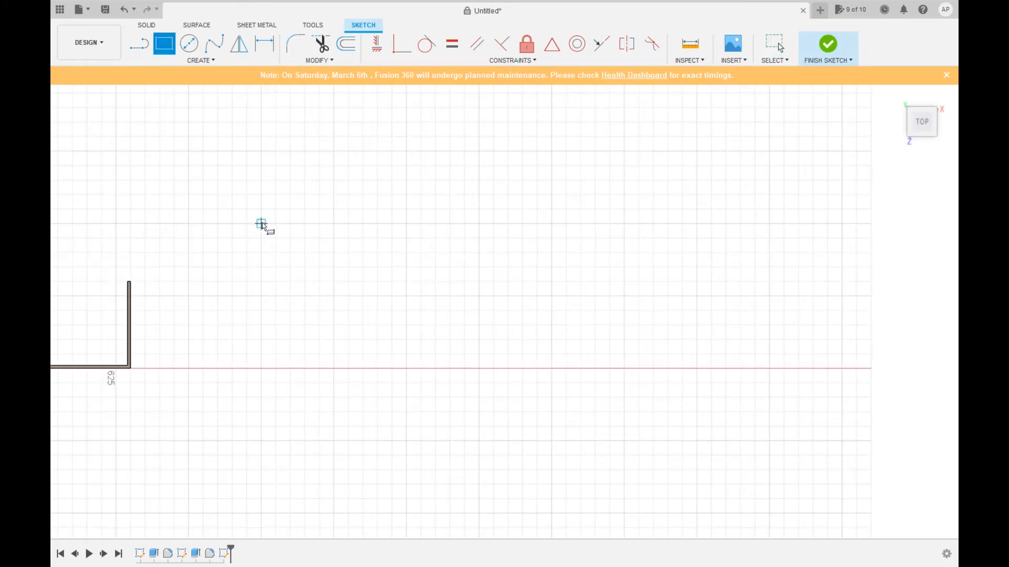
click(261, 151)
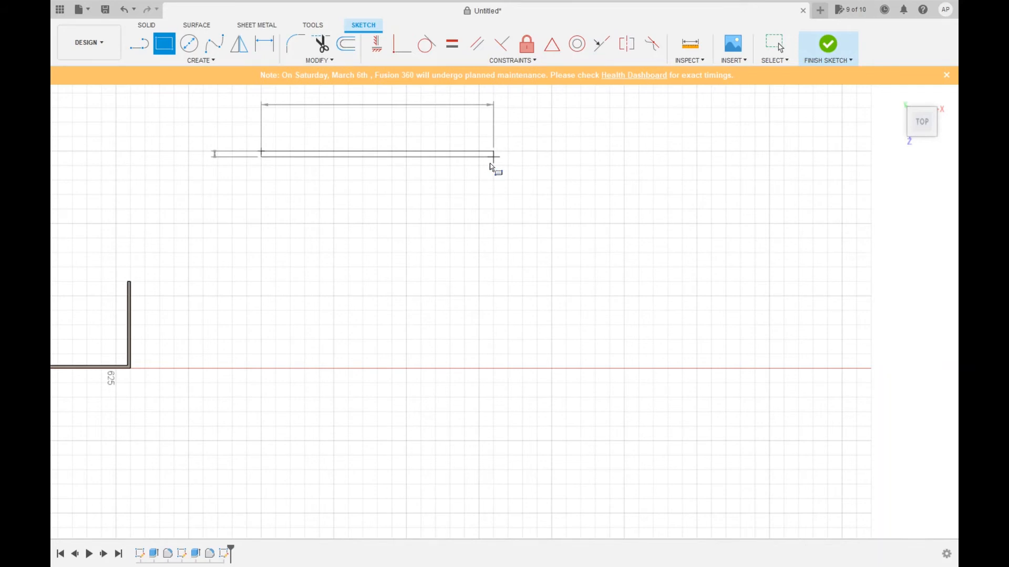
click(491, 167)
Step: Delete the lower long edge of the 400 mm by 10 mm rectangle
scroll(409, 163, up, 5)
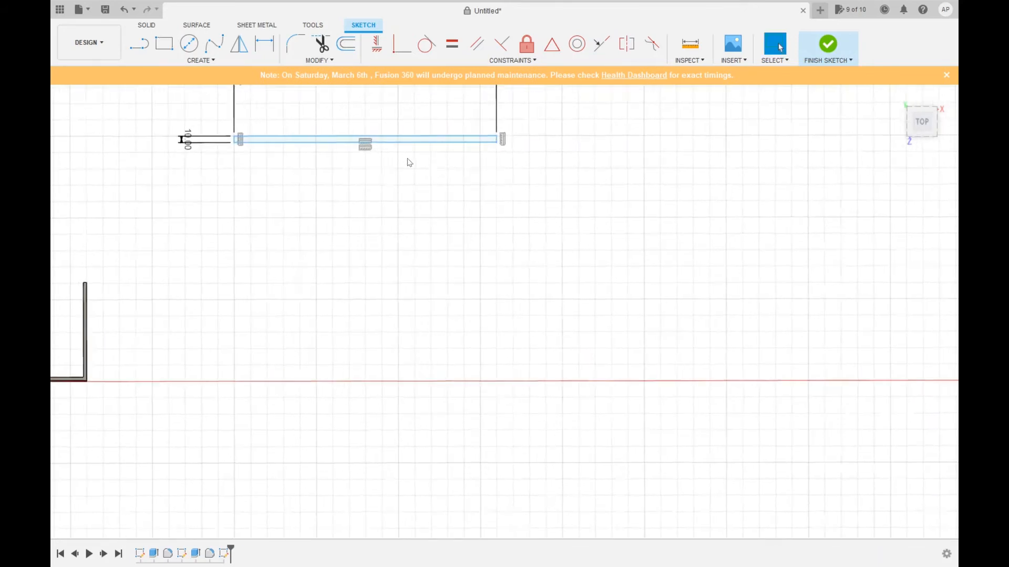
mouse_move(409, 163)
shift+middle_down()
mouse_move(383, 172)
mouse_move(398, 167)
mouse_move(387, 181)
mouse_move(412, 205)
mouse_move(499, 236)
mouse_move(498, 251)
shift+middle_up()
scroll(389, 181, down, 3)
scroll(500, 237, up, 3)
click(934, 126)
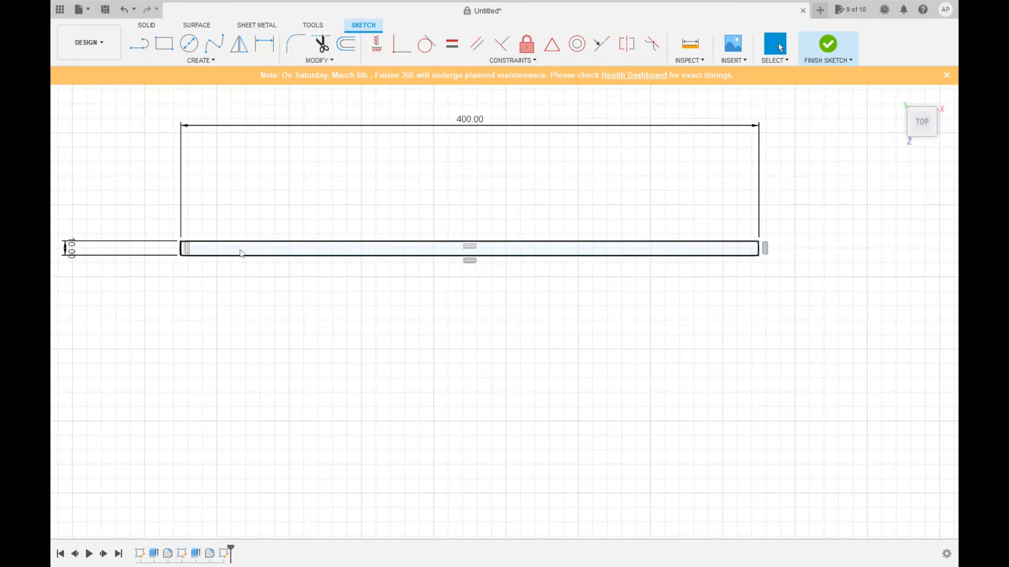
click(314, 258)
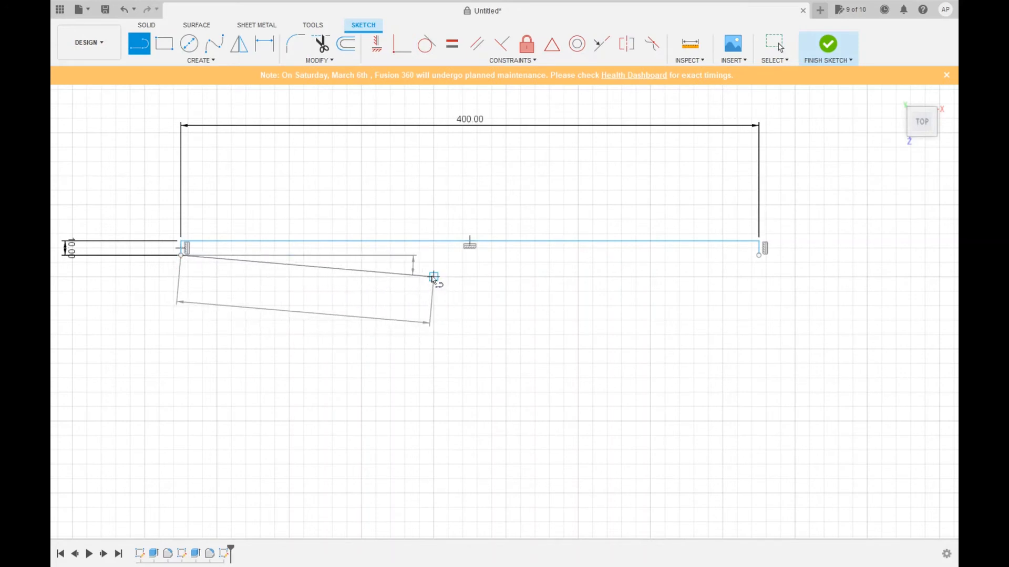
mouse_move(433, 277)
mouse_down()
mouse_move(443, 277)
mouse_move(430, 274)
mouse_up()
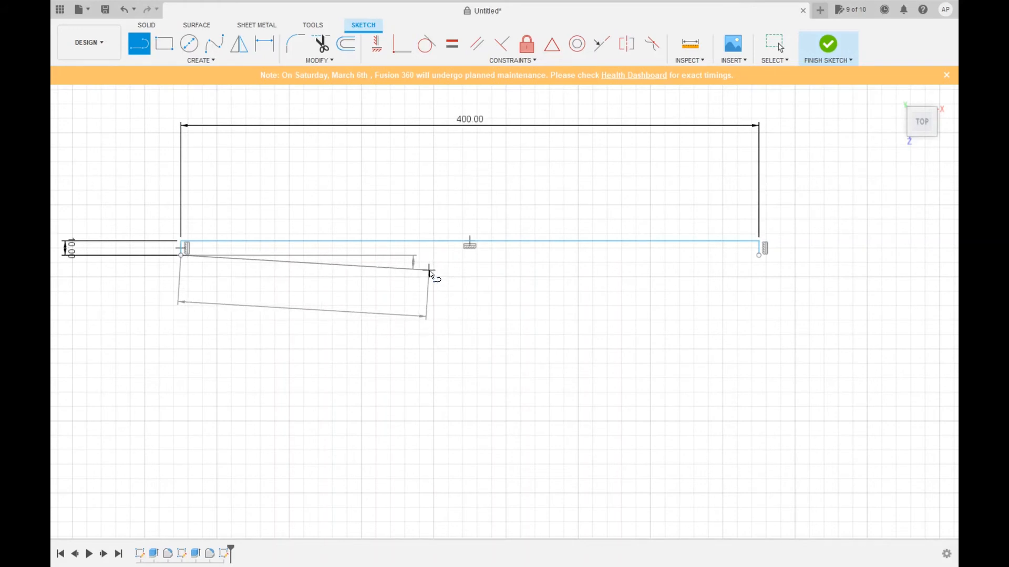
text(4)
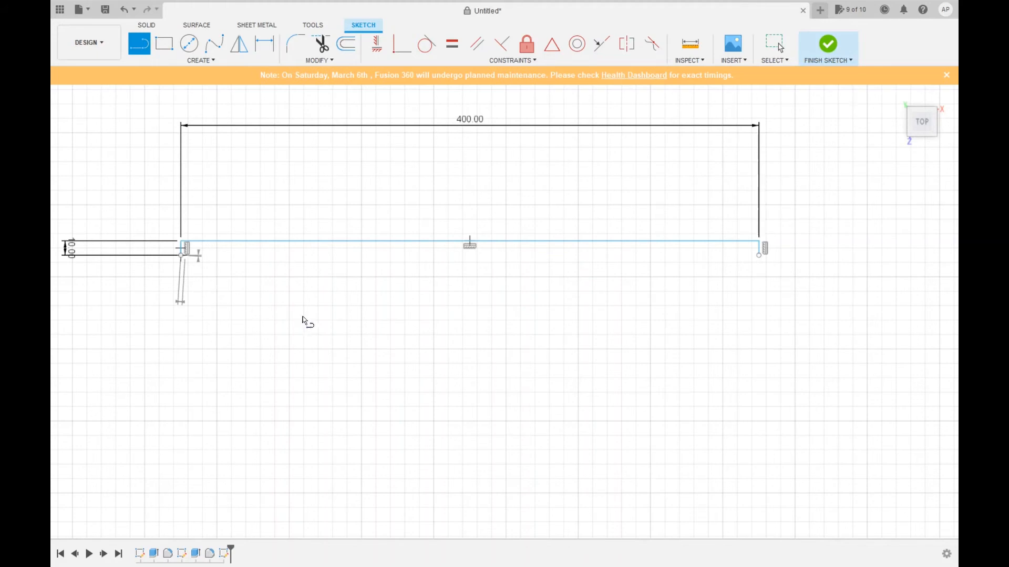
key(Escape)
key(ctrl+z)
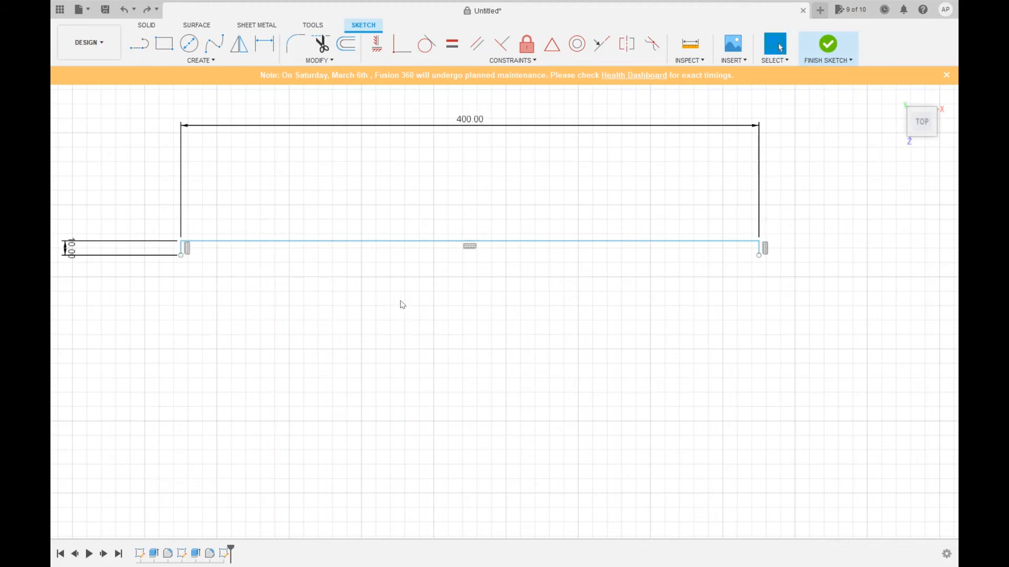
Step: Close the flange outline with two lines from its lower corners meeting below the midpoint, the first sloping about 3.5° downward
key(l)
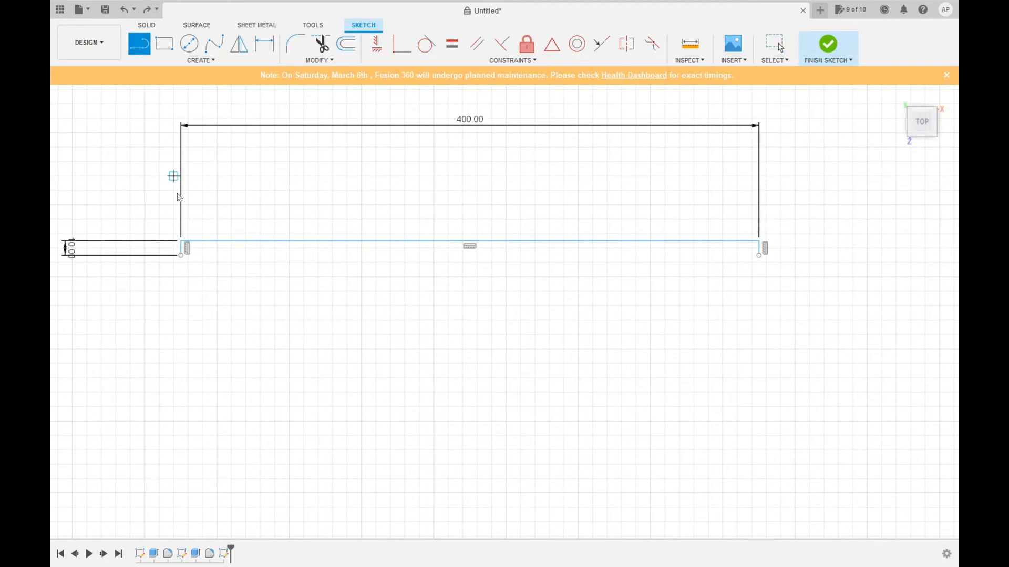
click(181, 255)
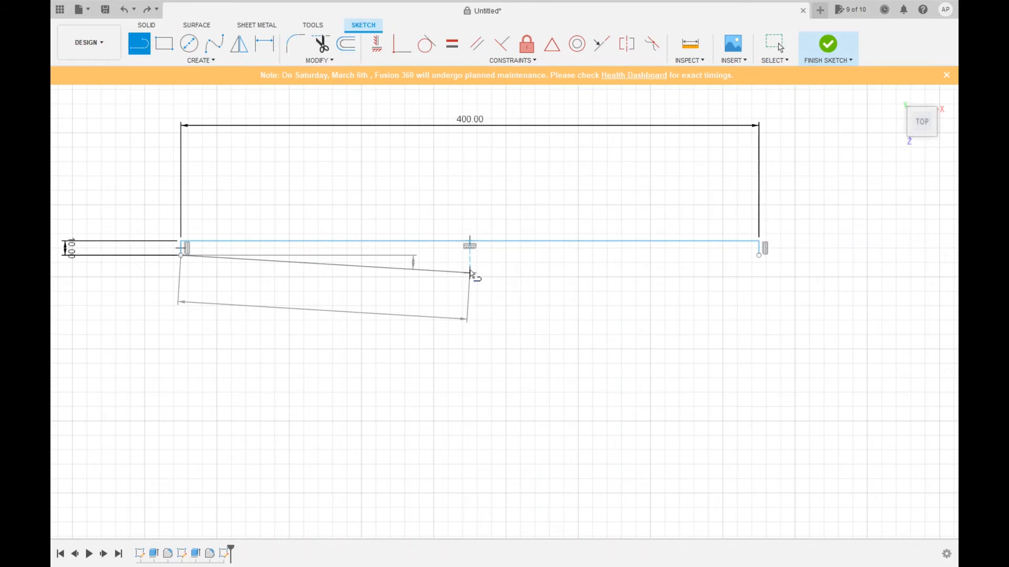
click(470, 272)
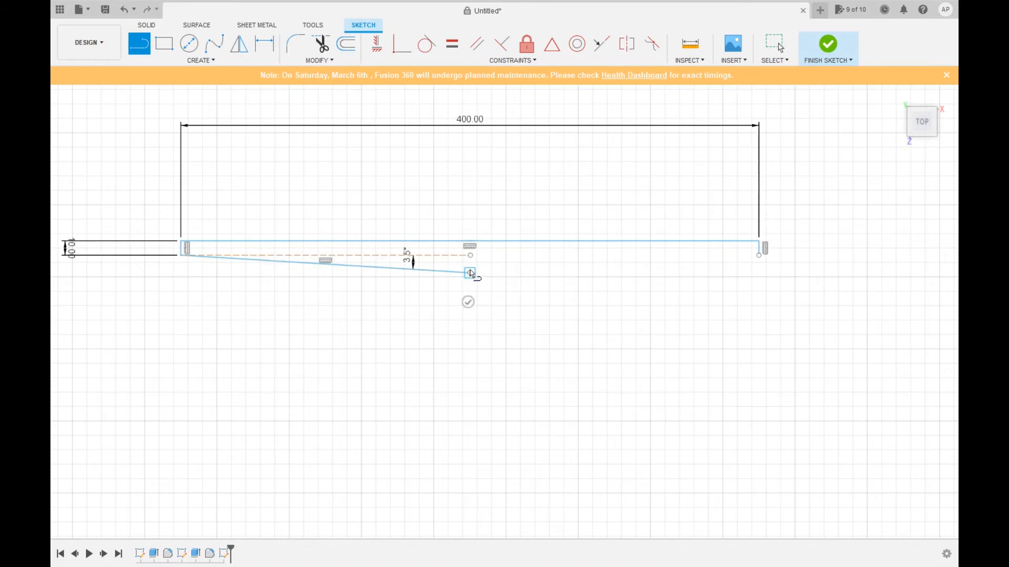
click(762, 261)
Step: Sketch a narrow upright rectangle from the flange's sloped underside near its lowest point down to the X axis as a web
scroll(582, 298, down, 3)
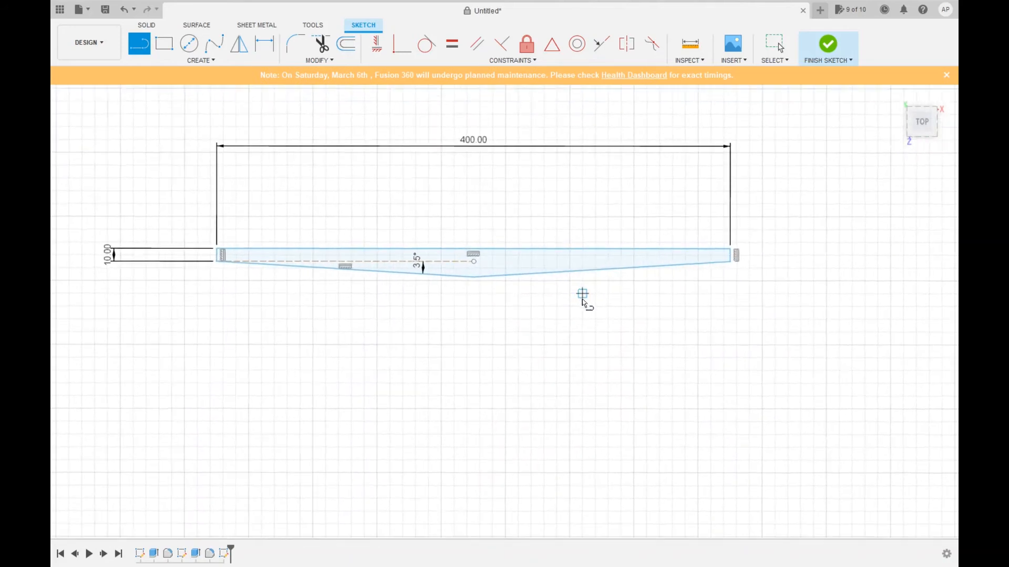
scroll(585, 305, down, 3)
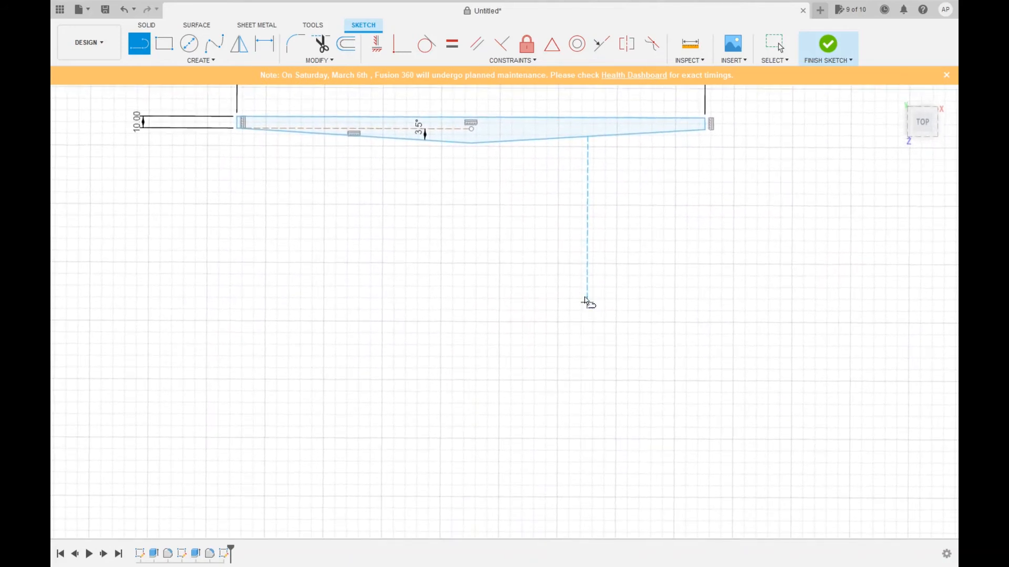
scroll(588, 302, up, 2)
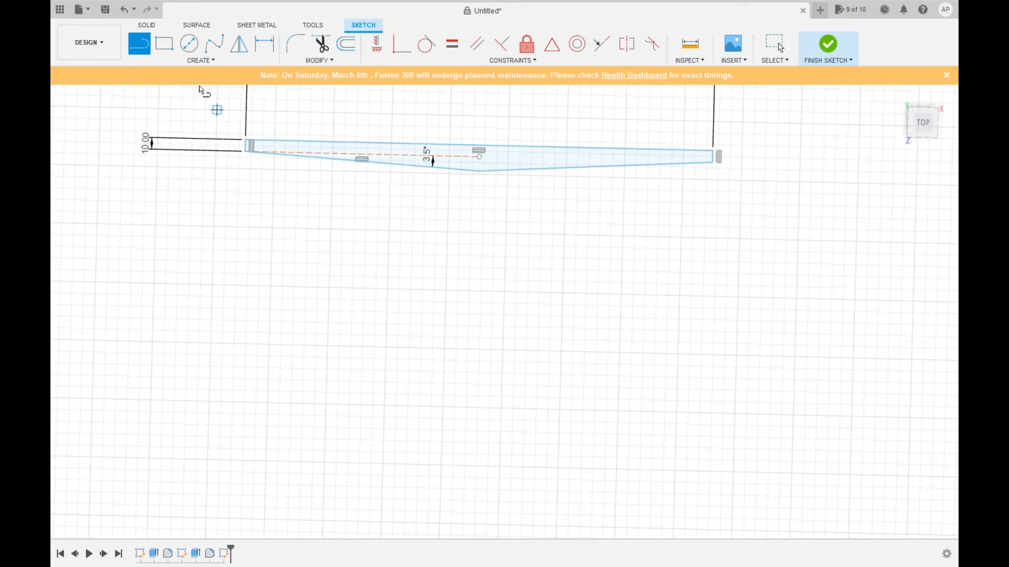
key(r)
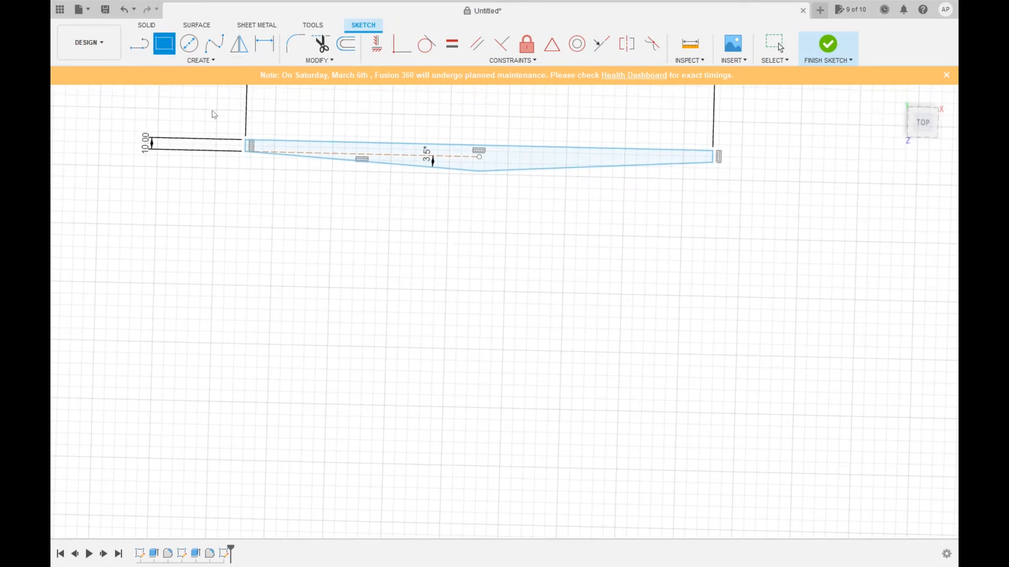
click(459, 169)
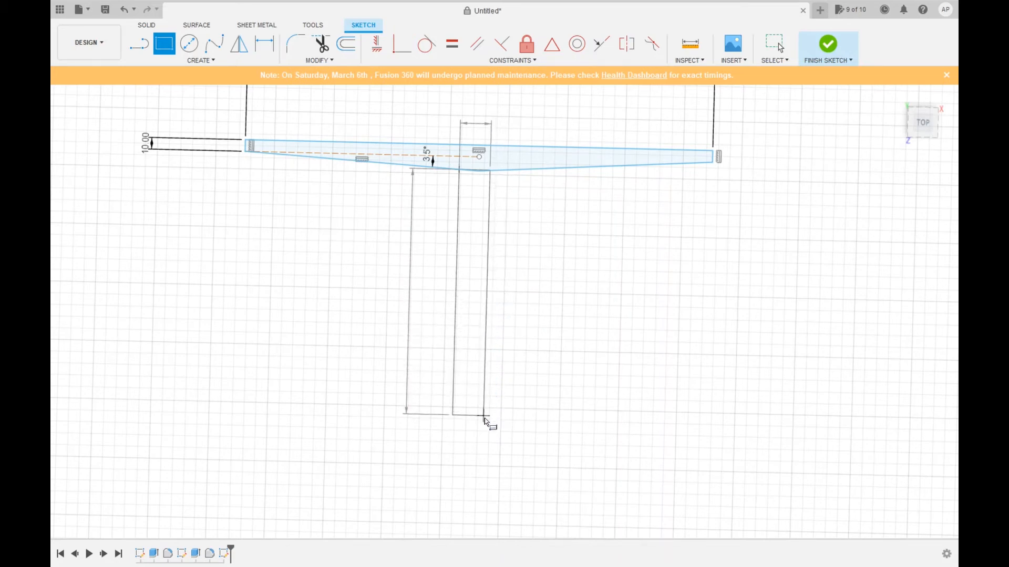
scroll(484, 488, up, 1)
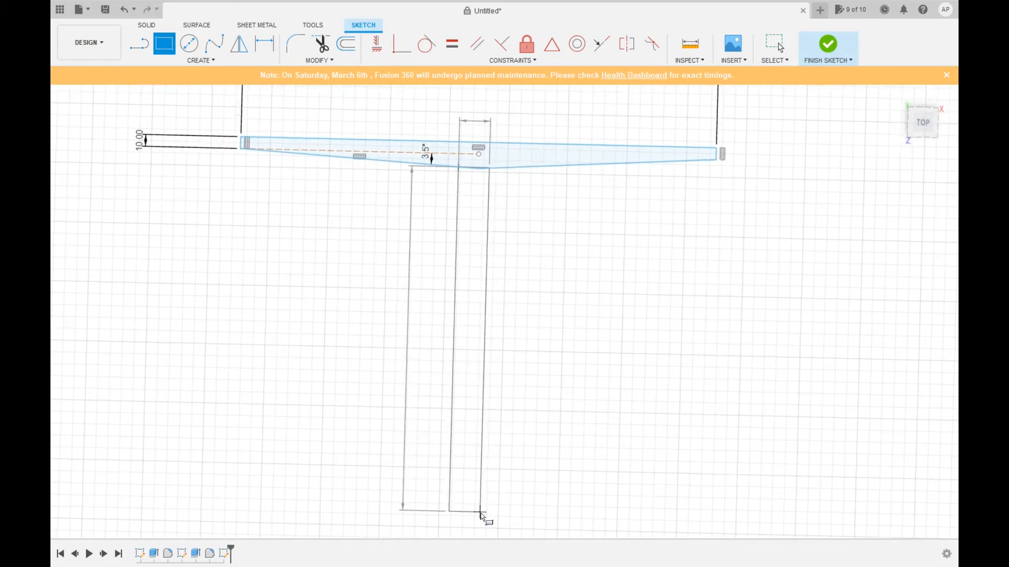
scroll(482, 518, down, 3)
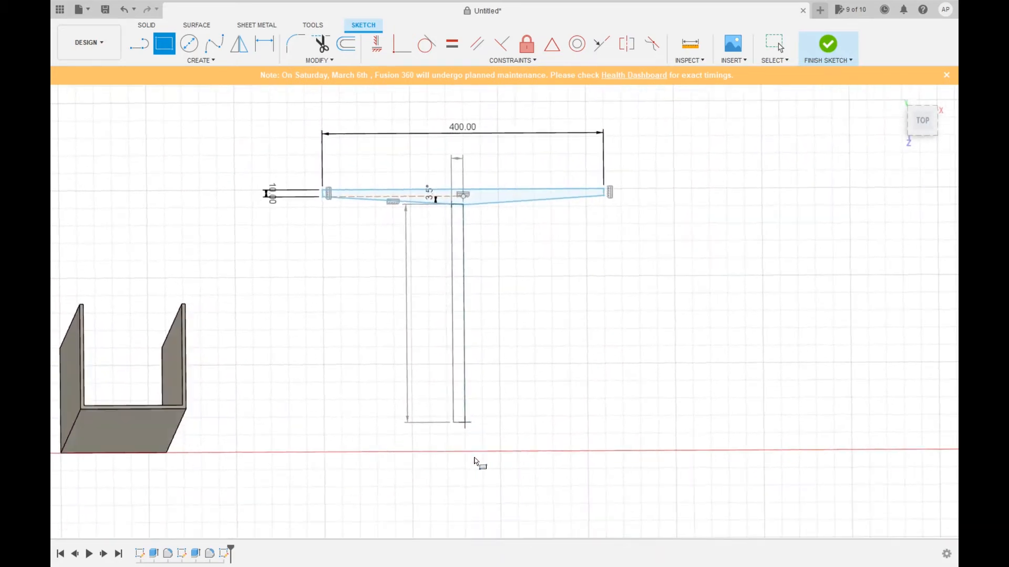
shift+middle_drag(475, 462, 473, 424)
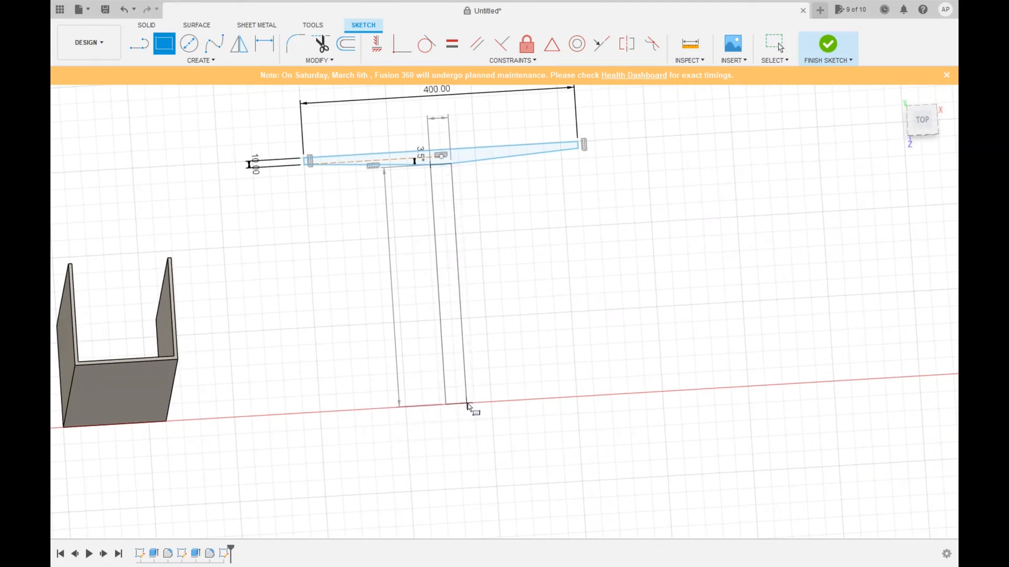
click(474, 404)
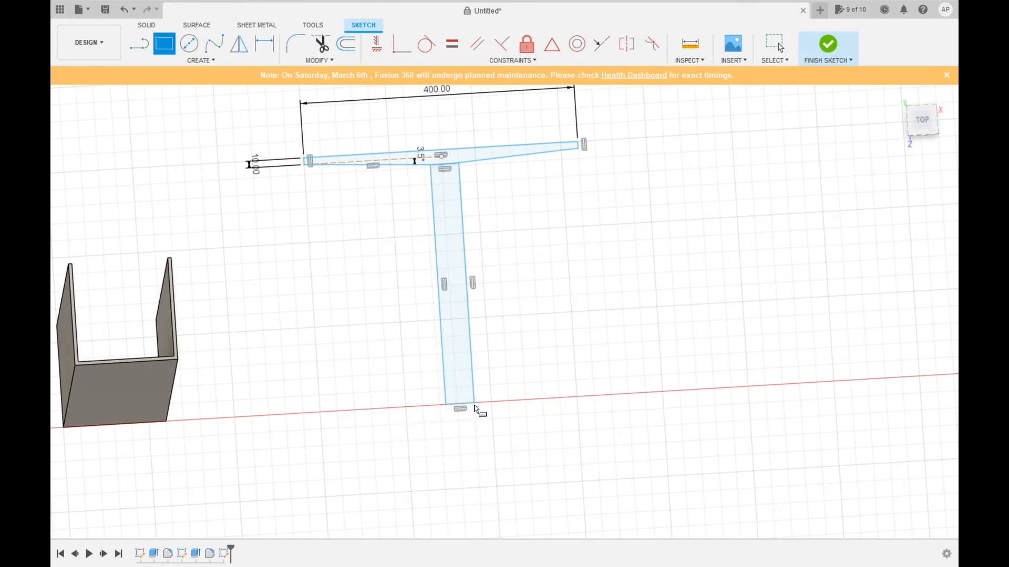
Step: Dimension the web's width between its two long vertical edges and set it to 35 mm
scroll(462, 356, up, 5)
scroll(455, 339, up, 5)
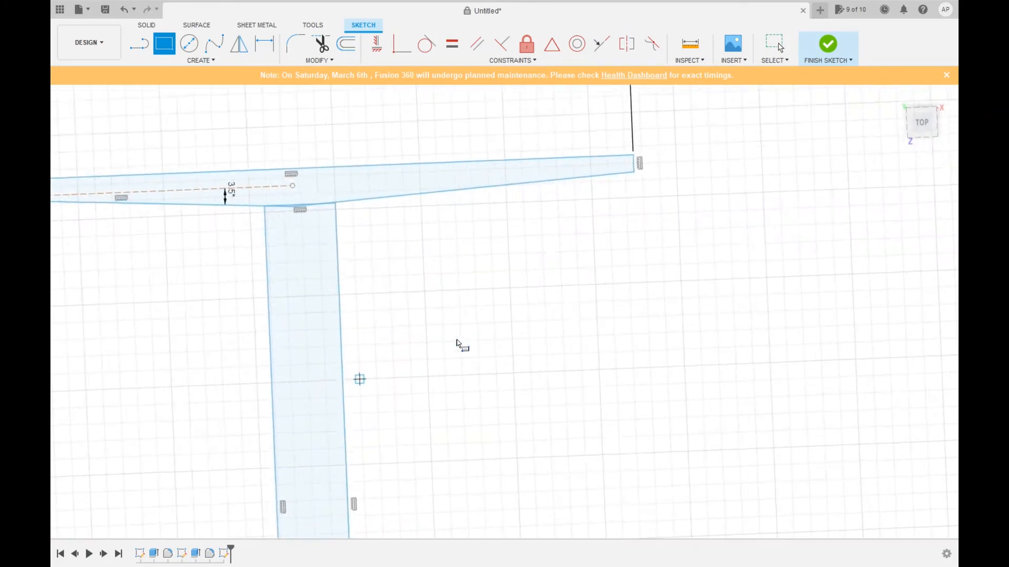
scroll(456, 337, up, 8)
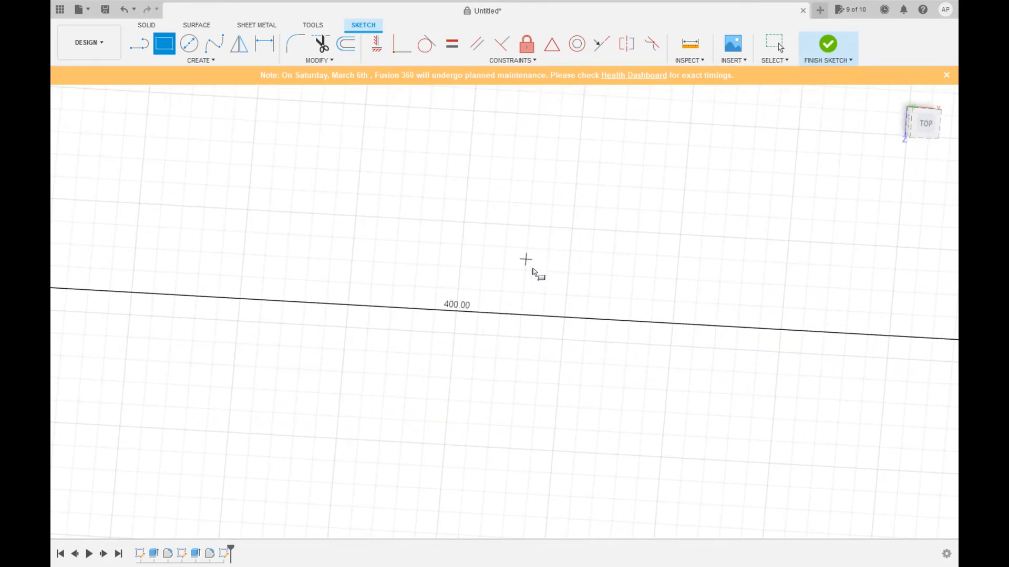
click(924, 123)
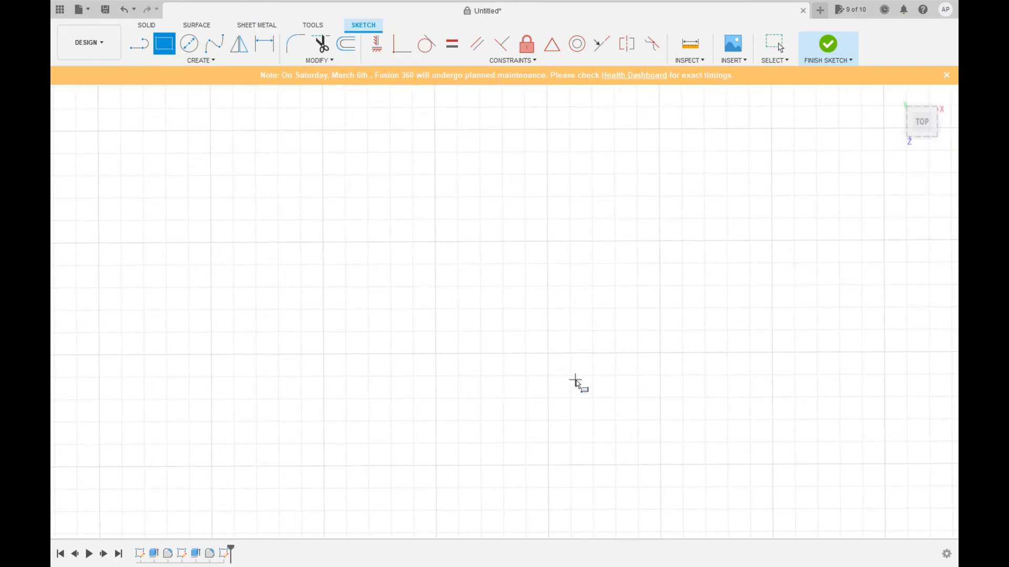
key(Escape)
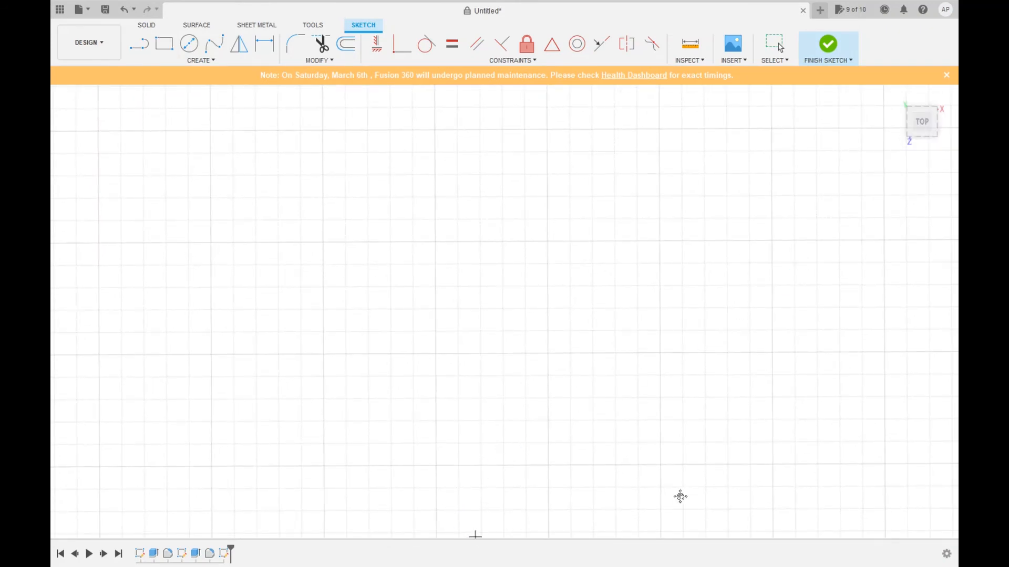
mouse_move(679, 496)
middle_down()
mouse_move(640, 408)
mouse_move(464, 234)
mouse_move(570, 264)
mouse_move(494, 139)
middle_up()
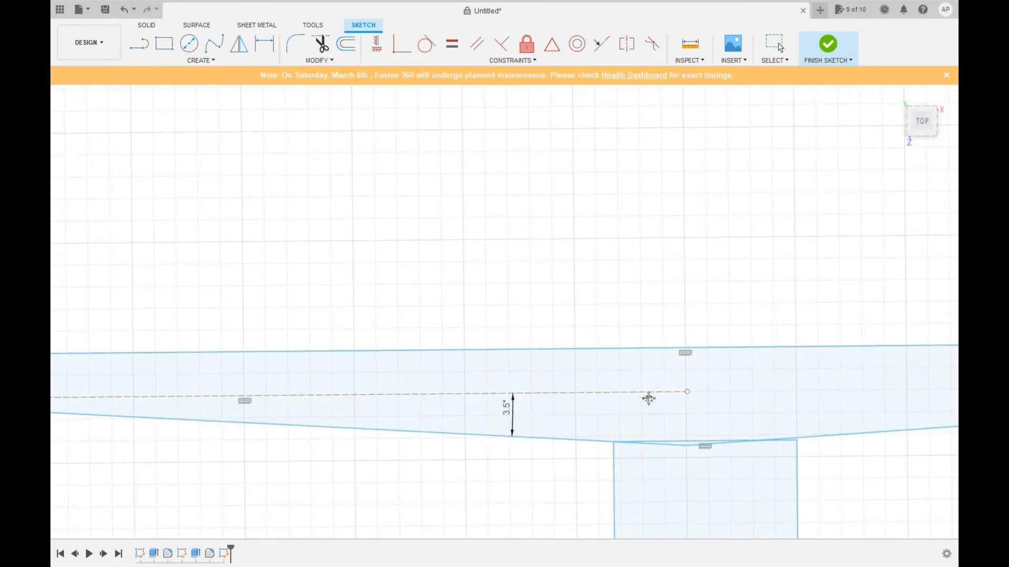
mouse_move(649, 399)
middle_down()
mouse_move(478, 228)
mouse_move(446, 245)
mouse_move(441, 287)
mouse_move(469, 294)
middle_up()
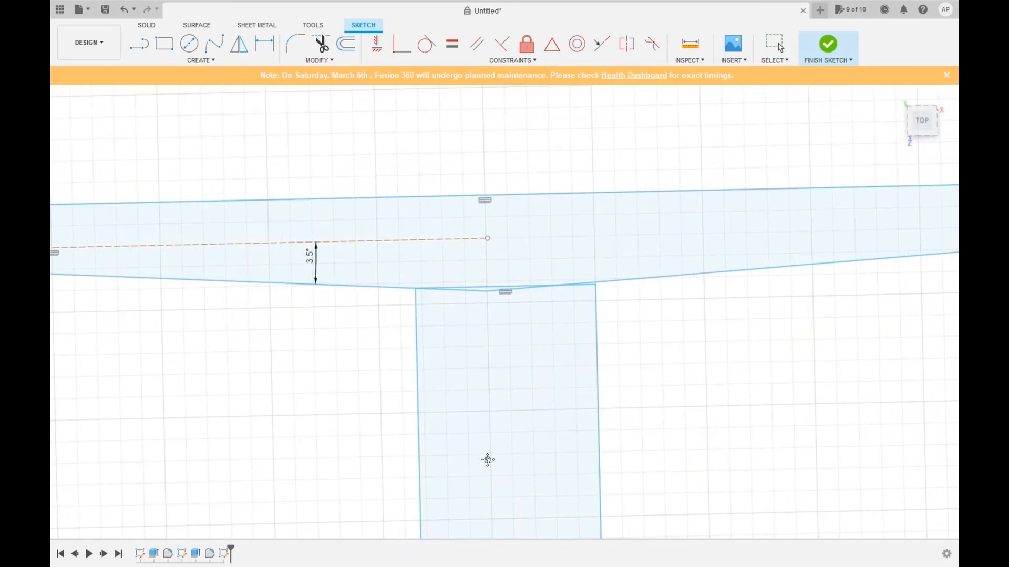
scroll(472, 349, up, 5)
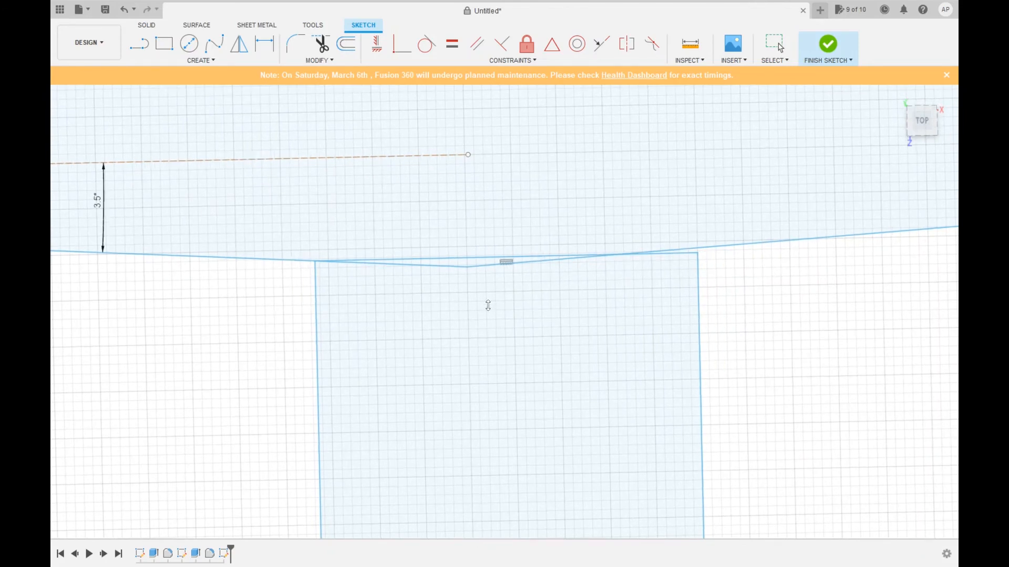
mouse_move(488, 305)
ctrl+shift+middle_down()
mouse_move(610, 360)
mouse_move(541, 324)
mouse_move(529, 338)
mouse_move(529, 327)
ctrl+shift+middle_up()
scroll(951, 161, up, 1)
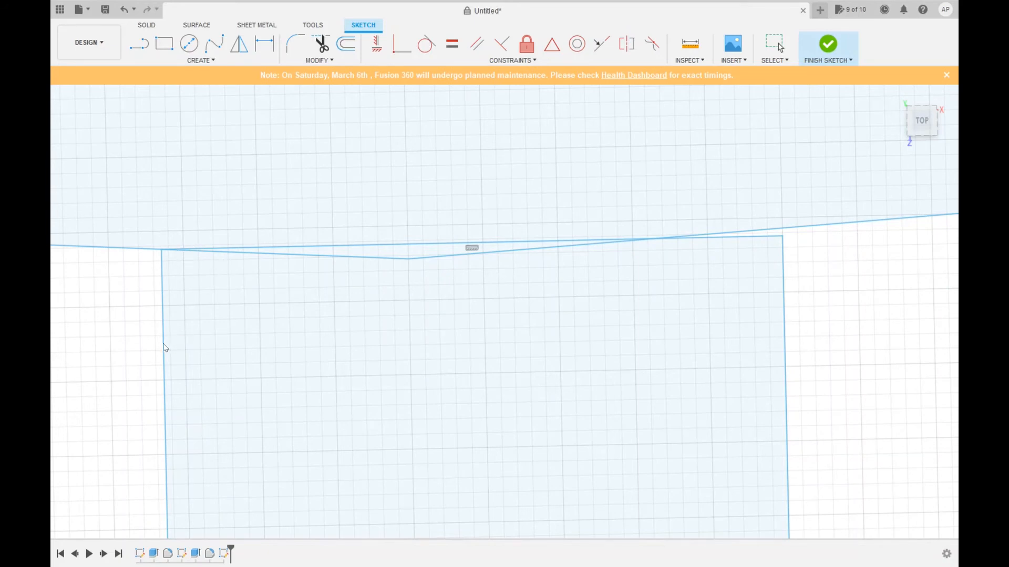
key(r)
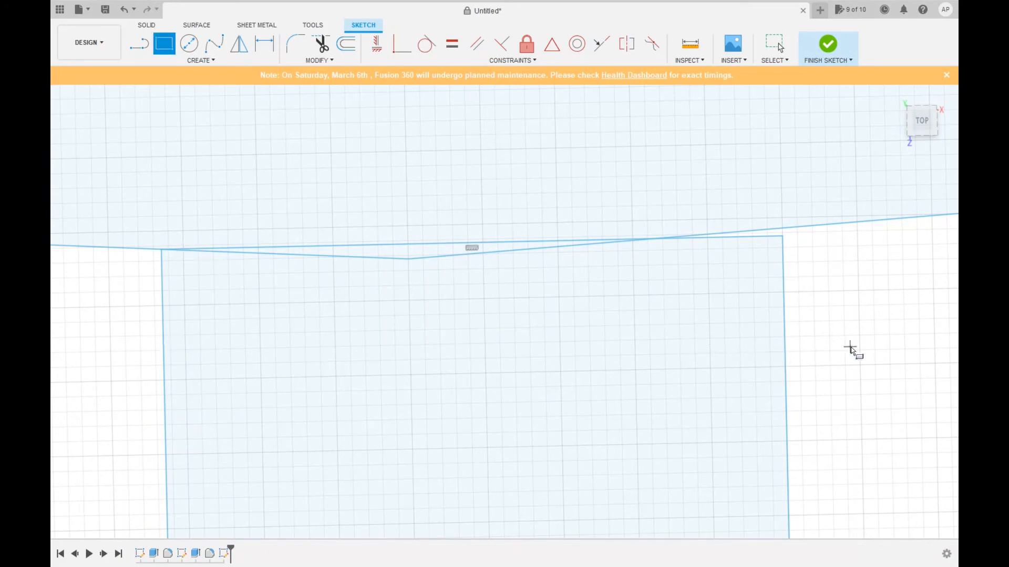
click(262, 45)
click(163, 353)
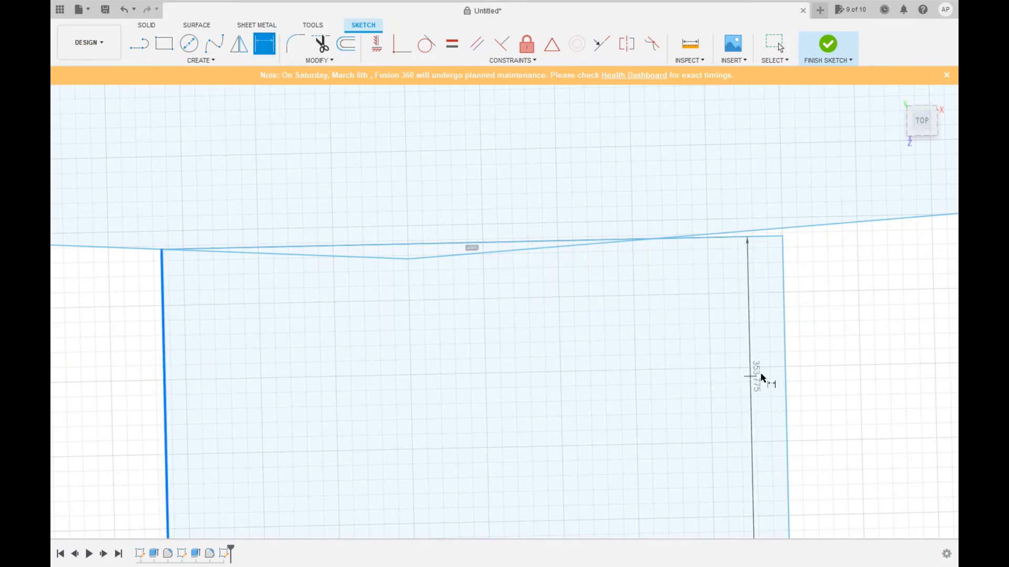
click(786, 377)
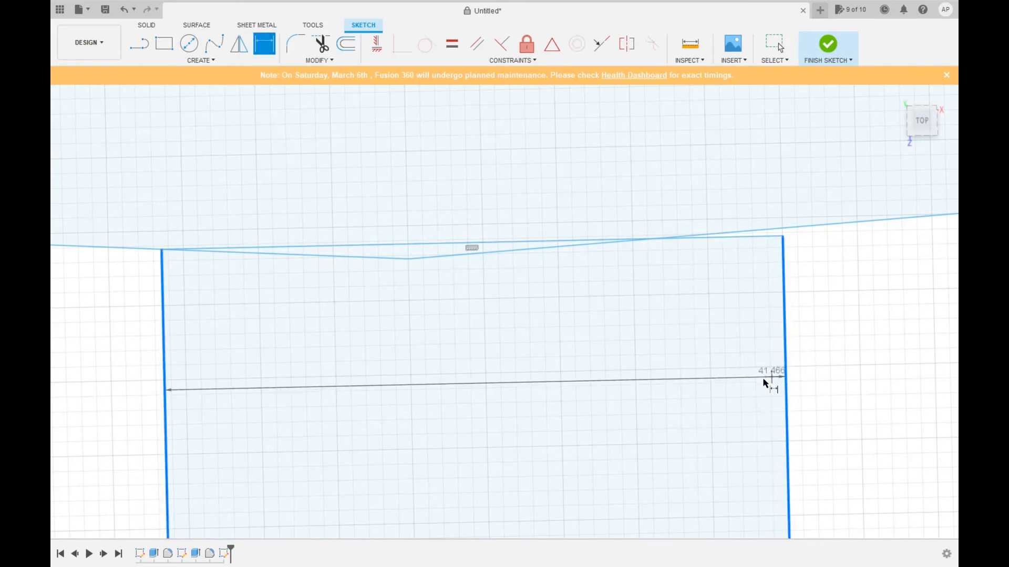
click(607, 393)
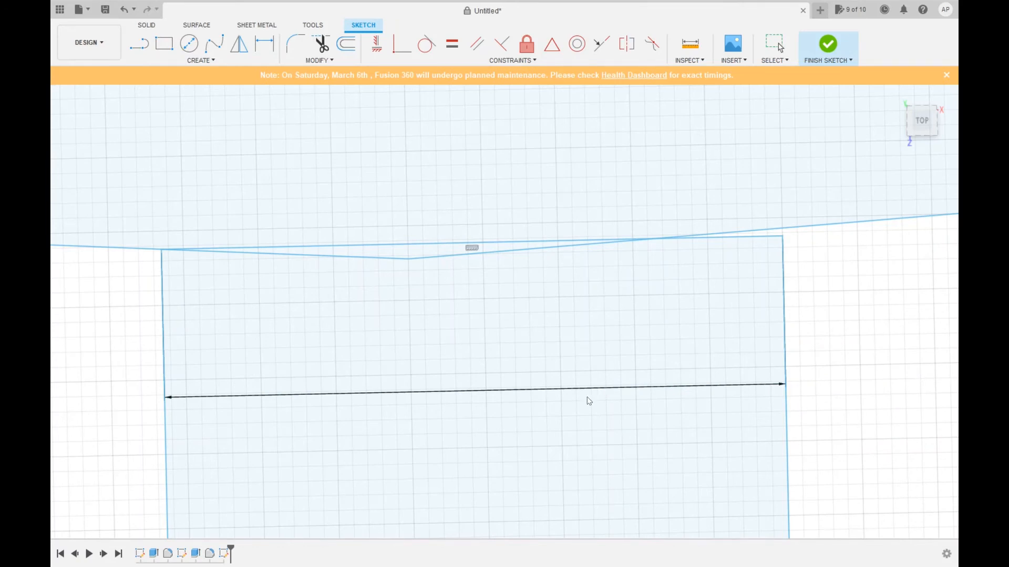
text(35)
key(Return)
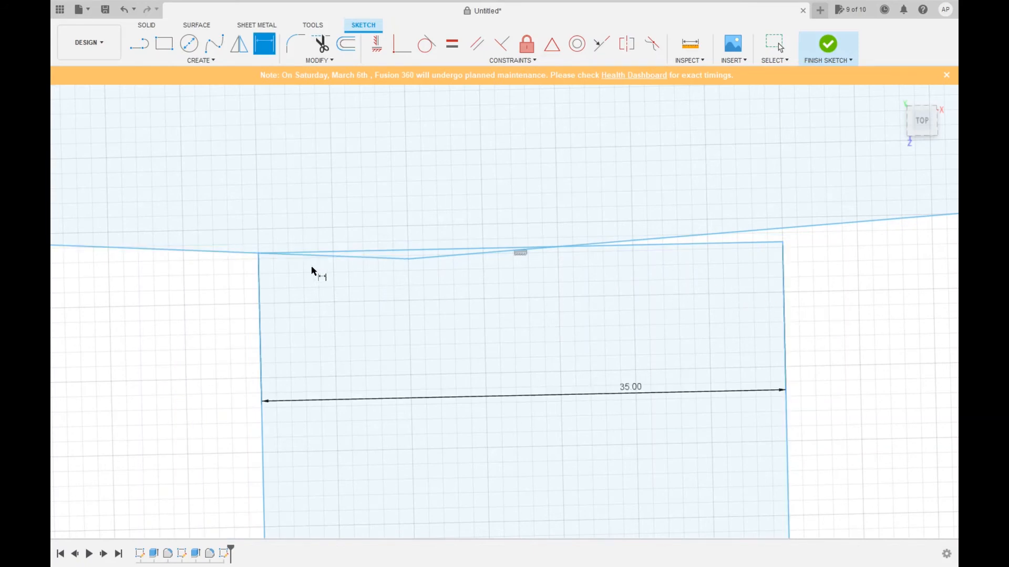
Step: Centre the web under the flange by setting 17.5 mm horizontally between its upper left corner and the flange's lowest point
click(258, 253)
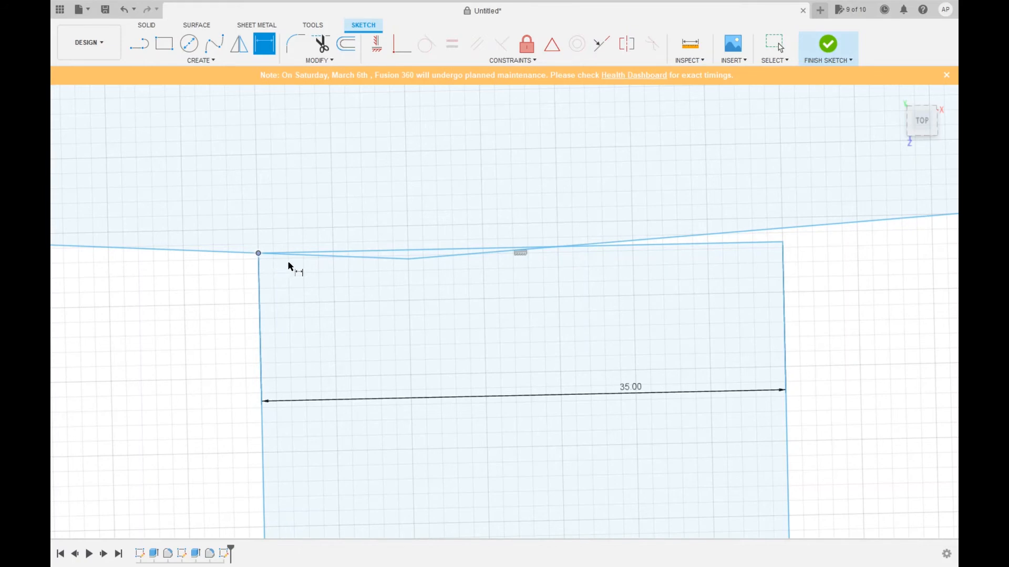
click(409, 260)
click(379, 214)
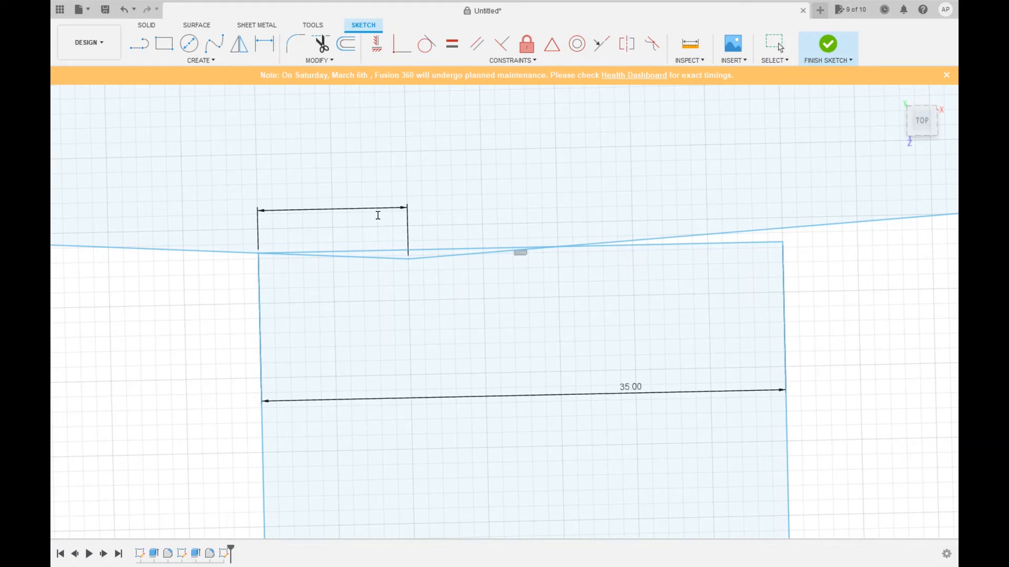
key(Return)
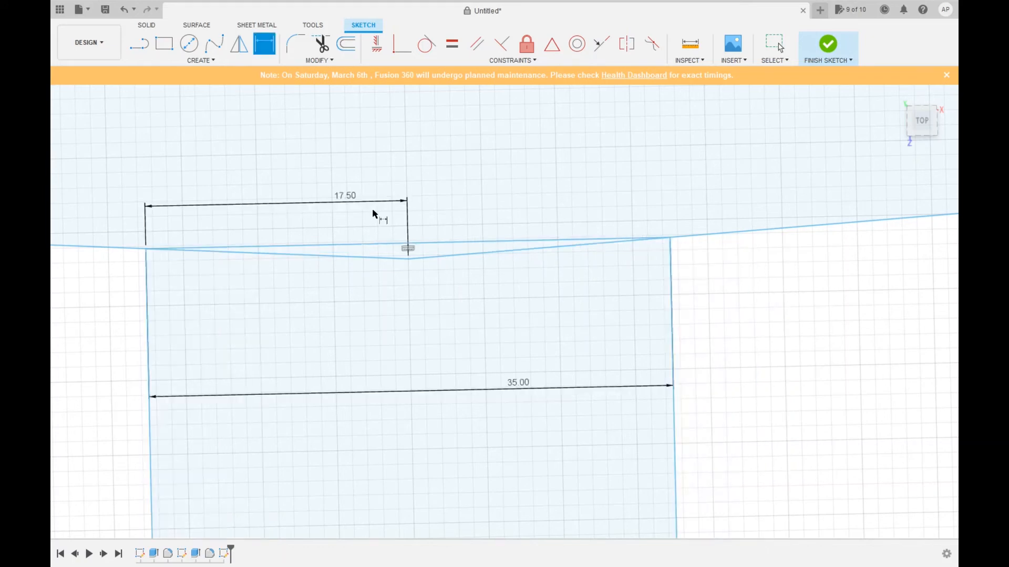
Step: Inspect how the web's upper corners meet the flange's sloped underside
scroll(393, 271, down, 2)
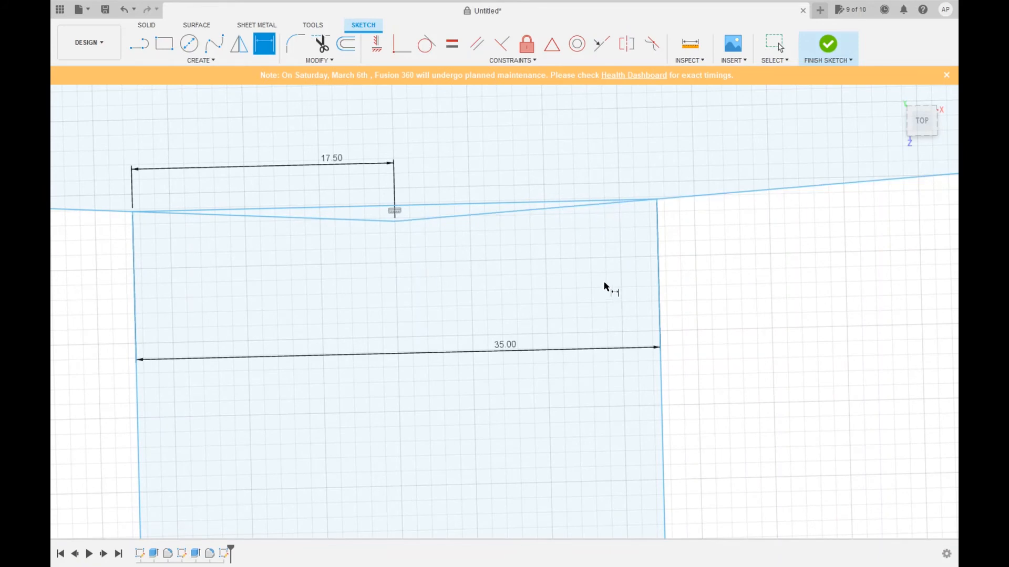
scroll(488, 221, up, 2)
scroll(488, 221, up, 1)
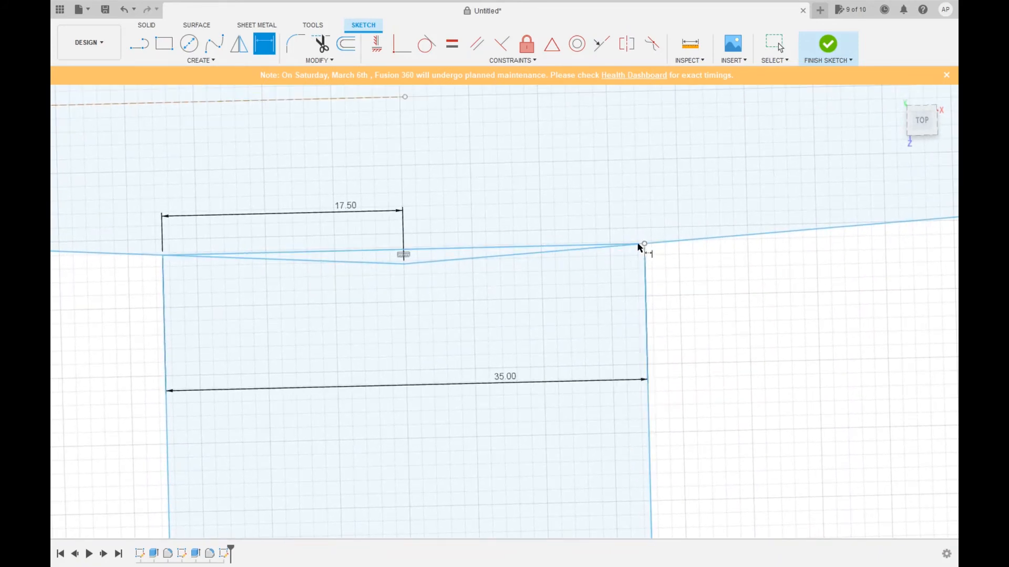
scroll(573, 257, up, 1)
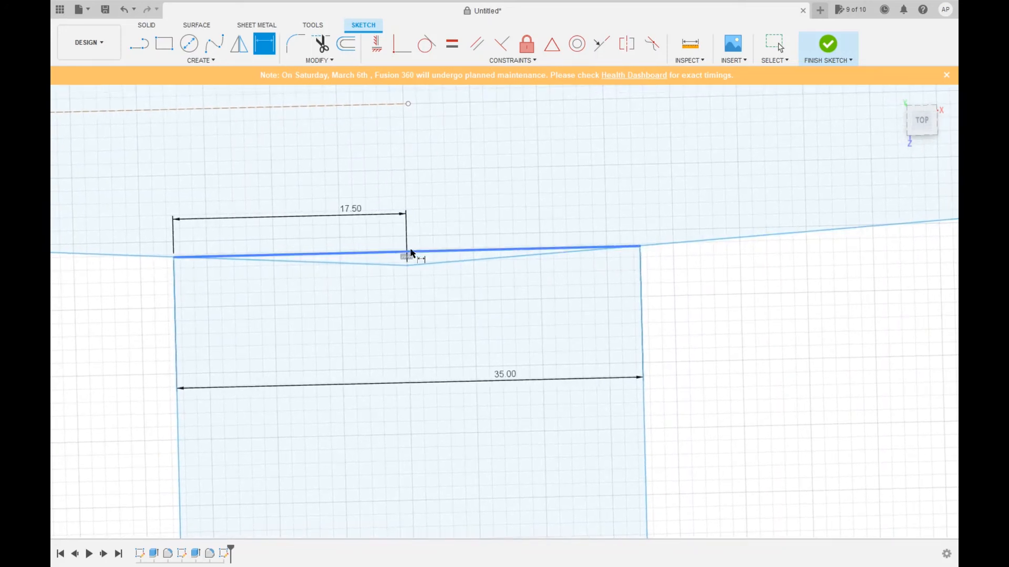
scroll(439, 260, up, 1)
scroll(426, 258, up, 6)
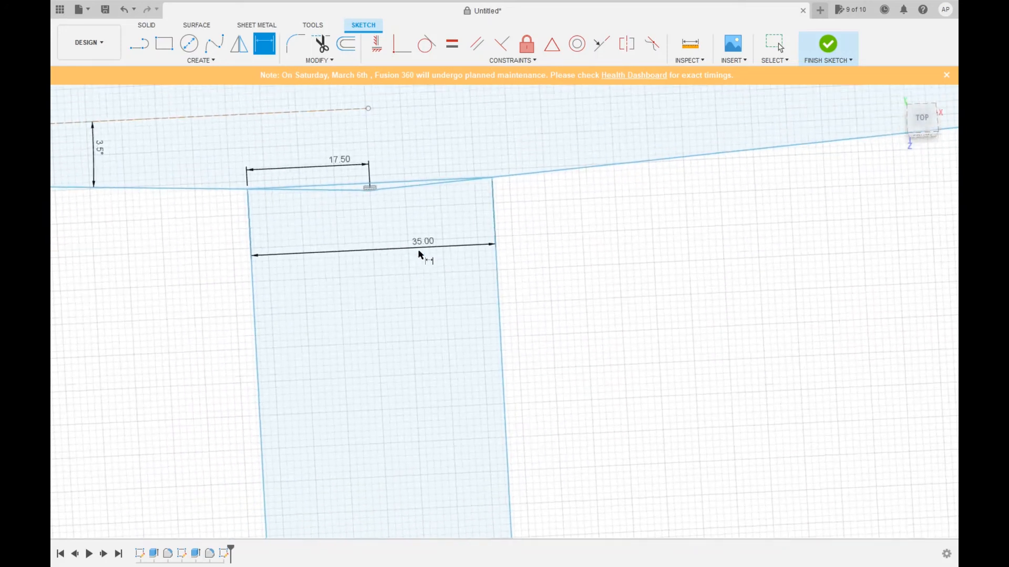
scroll(472, 367, up, 2)
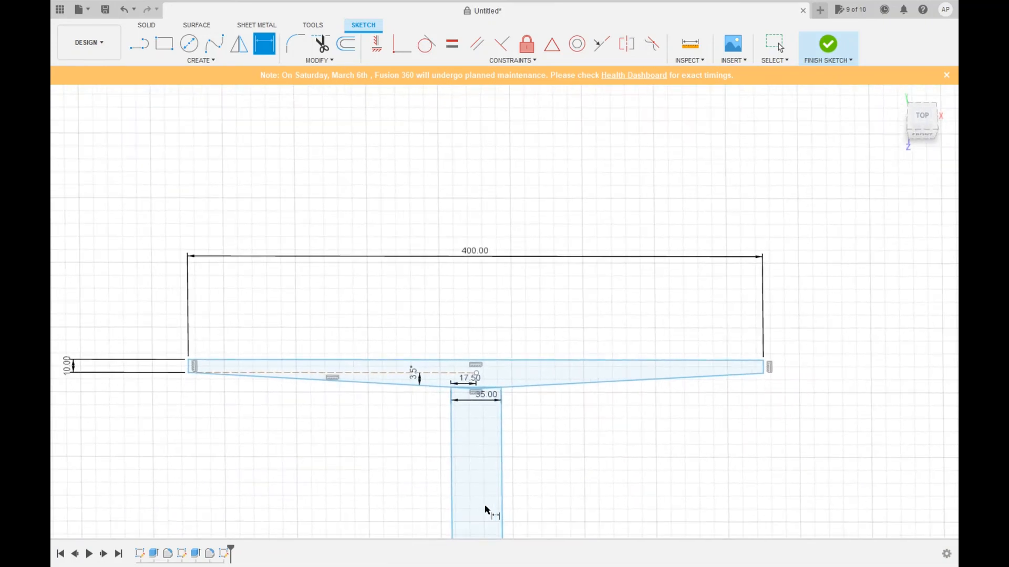
Step: Examine the whole T-shaped sketch from above, checking the closed flange profile and the web down to the X axis
click(922, 122)
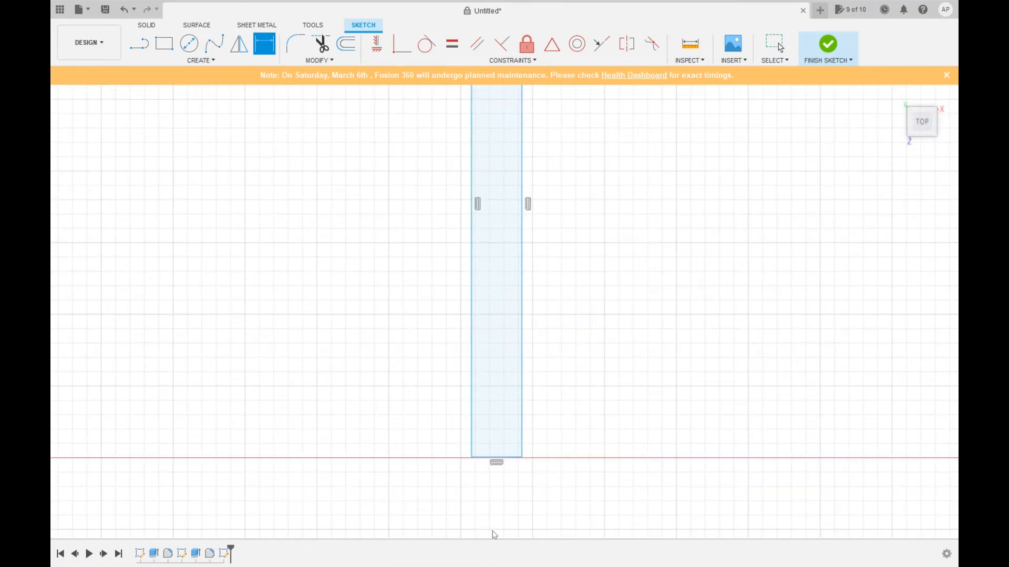
click(493, 532)
drag(564, 438, 520, 448)
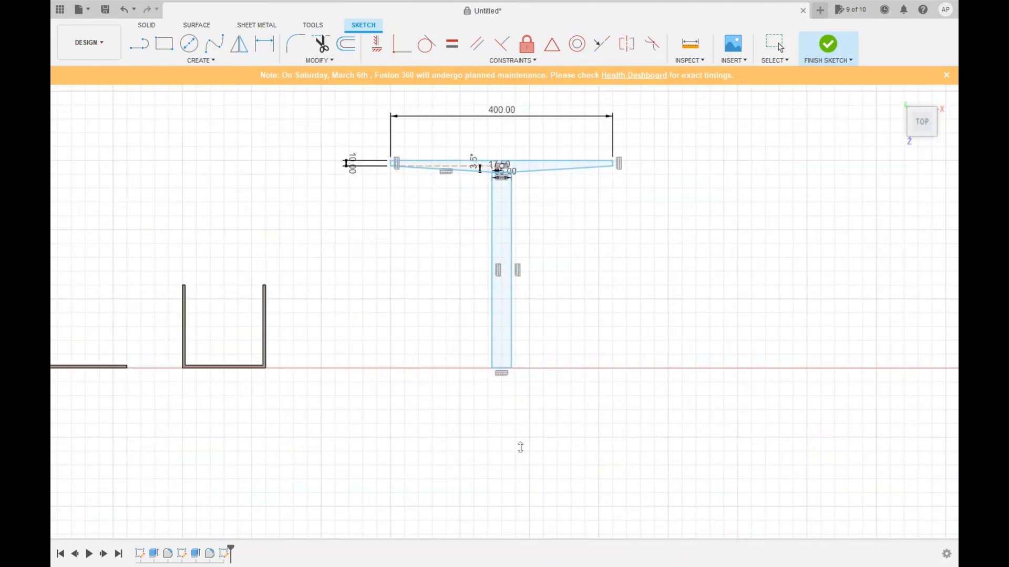
middle_drag(612, 358, 569, 424)
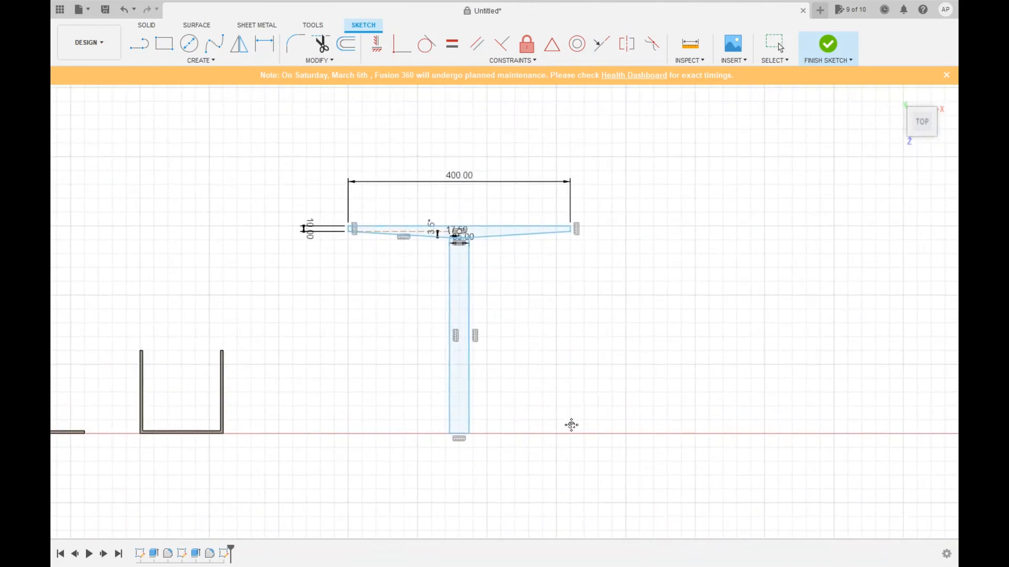
click(494, 528)
mouse_move(513, 385)
mouse_down()
mouse_move(523, 398)
mouse_move(538, 387)
mouse_up()
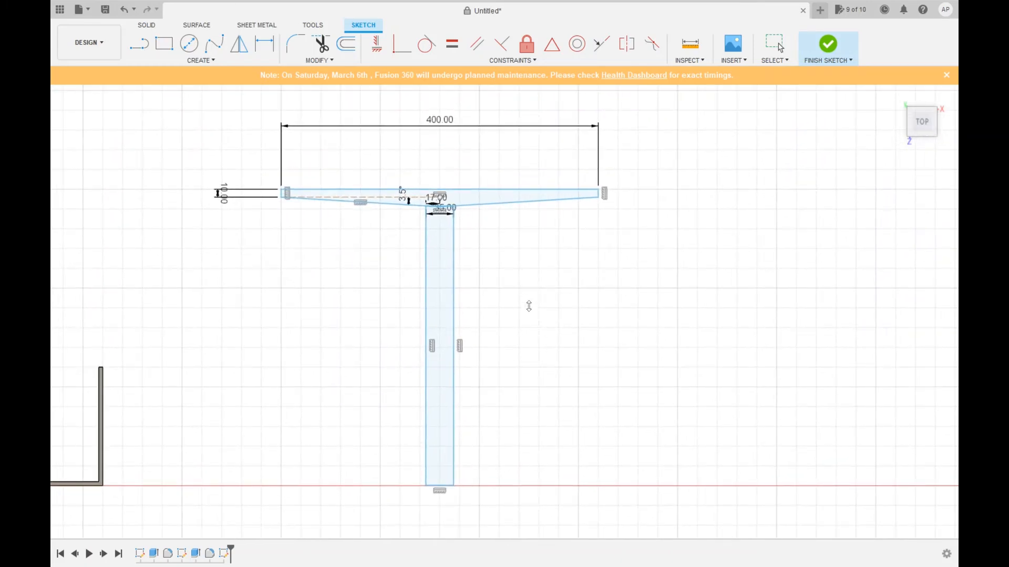
key(d)
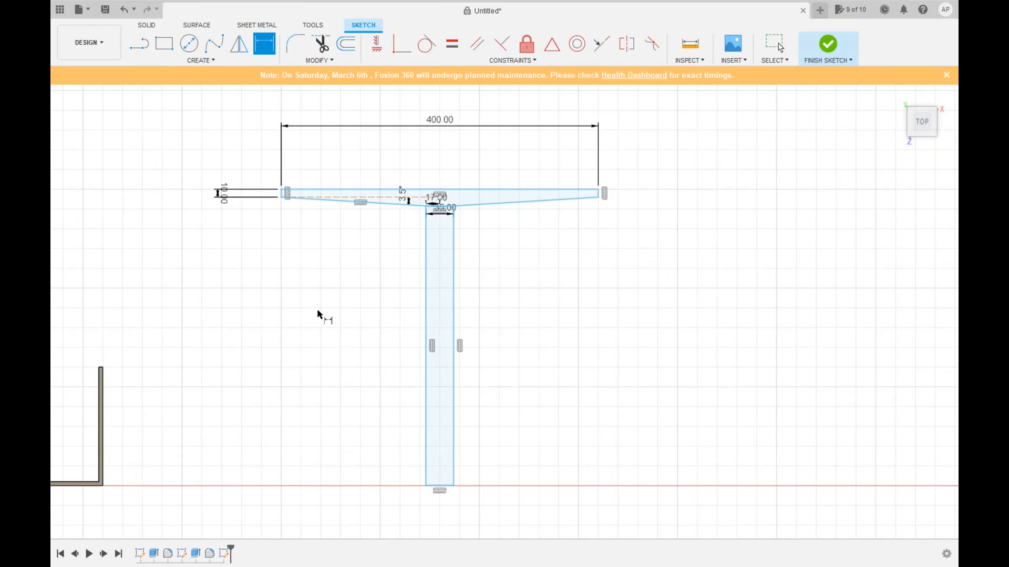
key(Escape)
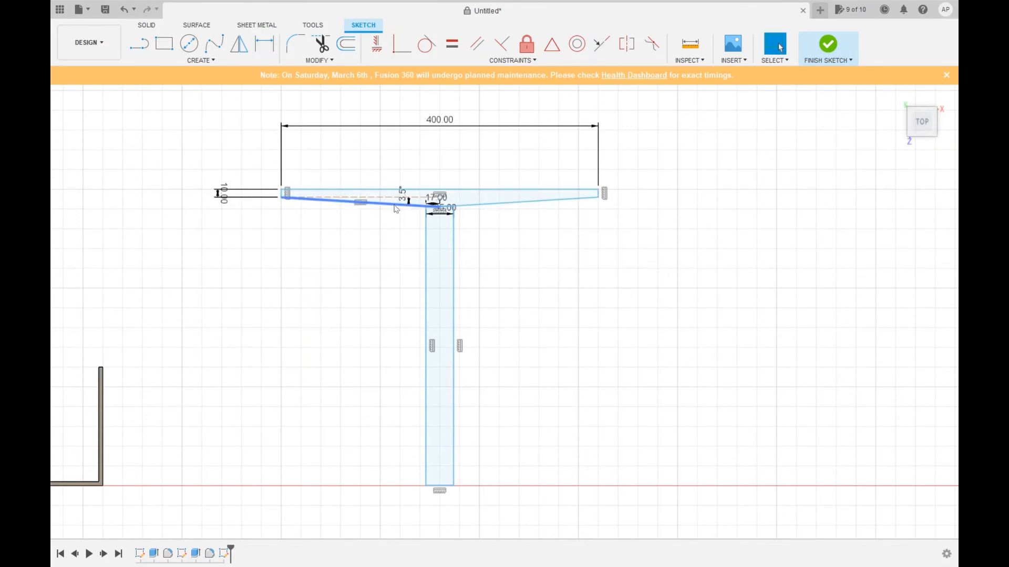
click(395, 205)
click(481, 204)
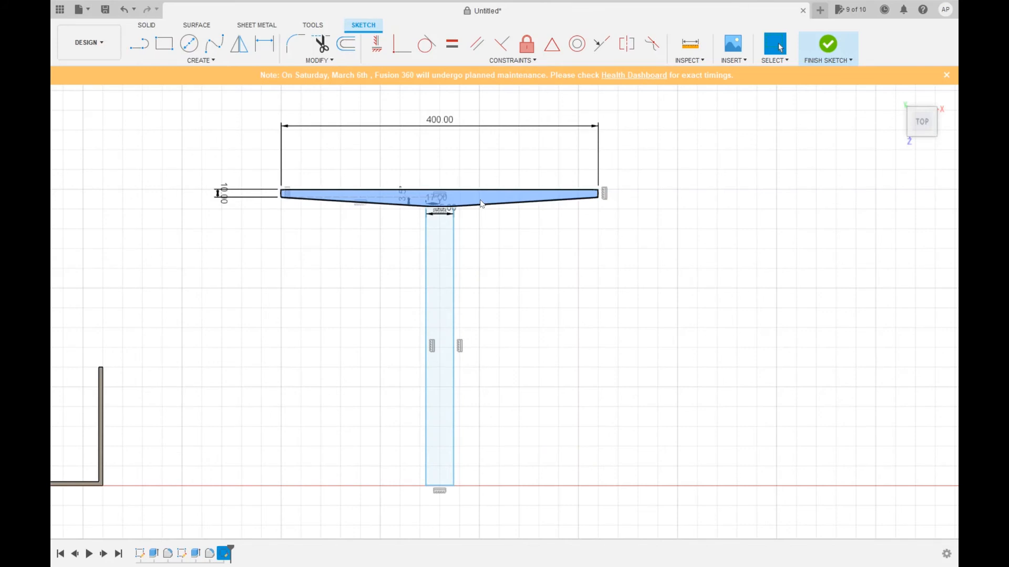
click(523, 271)
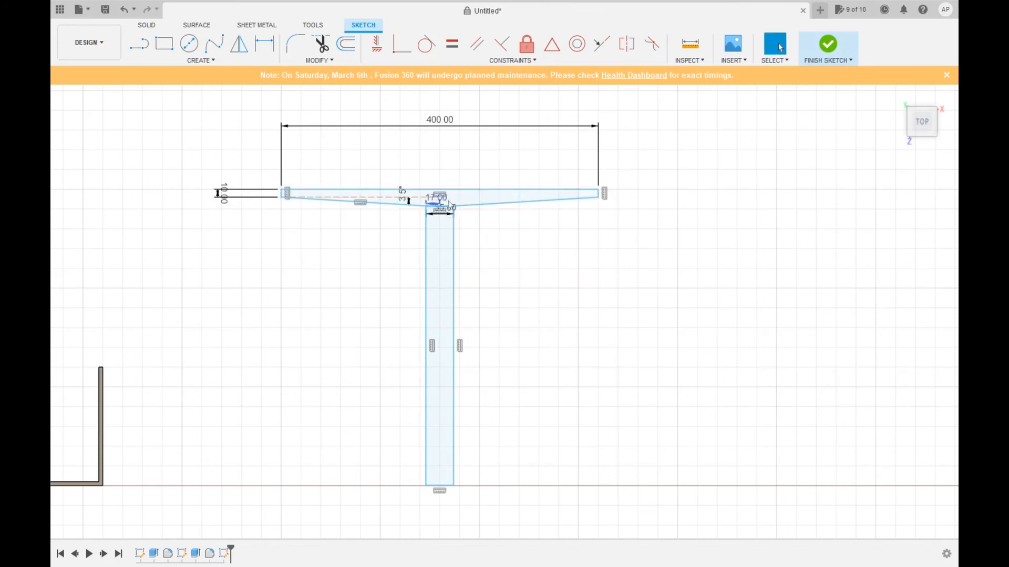
click(466, 199)
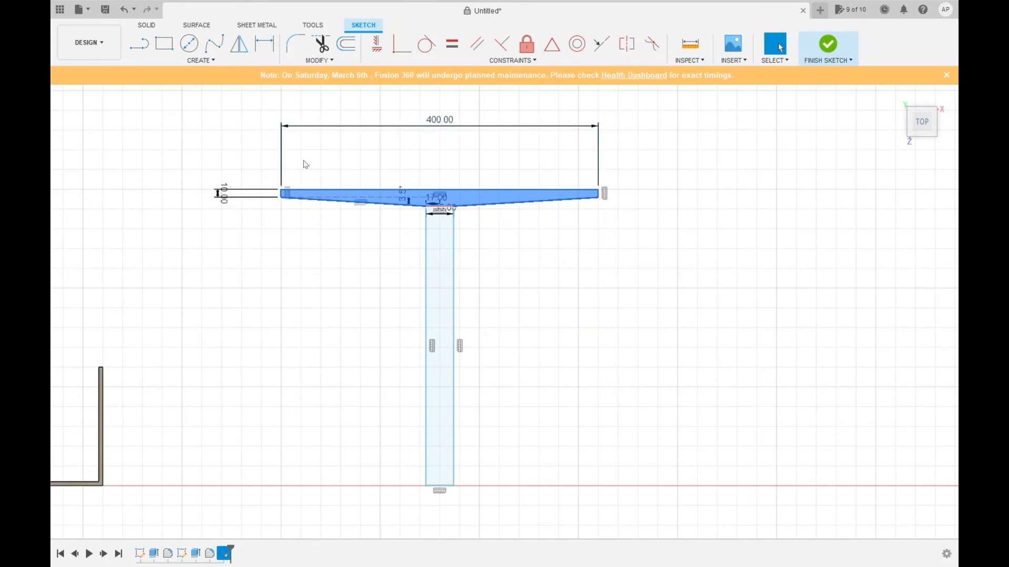
shift+middle_drag(336, 141, 348, 175)
click(462, 235)
scroll(462, 239, up, 1)
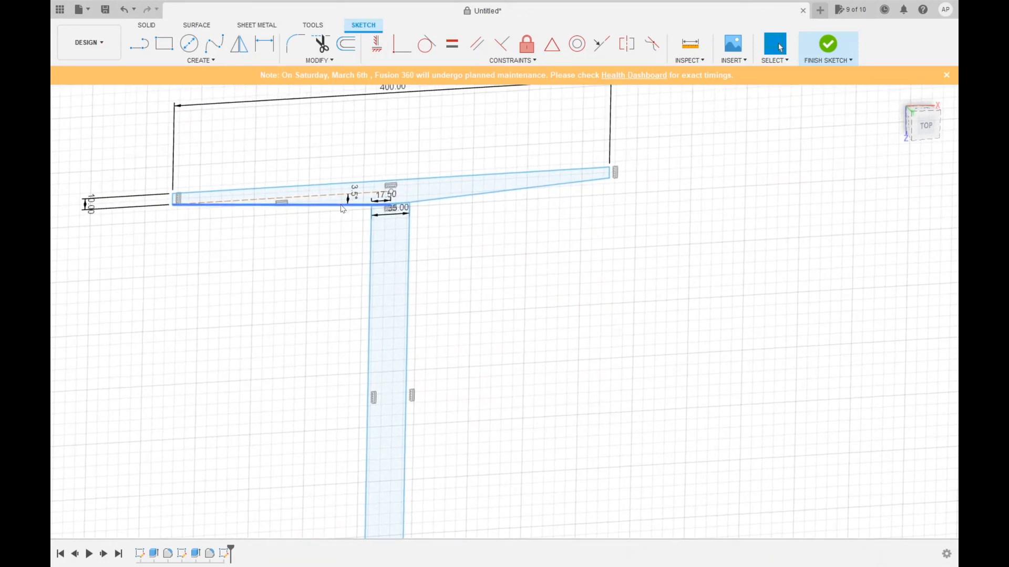
mouse_move(341, 248)
shift+middle_down()
mouse_move(349, 369)
mouse_move(396, 468)
mouse_move(746, 333)
mouse_move(943, 157)
shift+middle_up()
drag(943, 156, 933, 139)
click(931, 136)
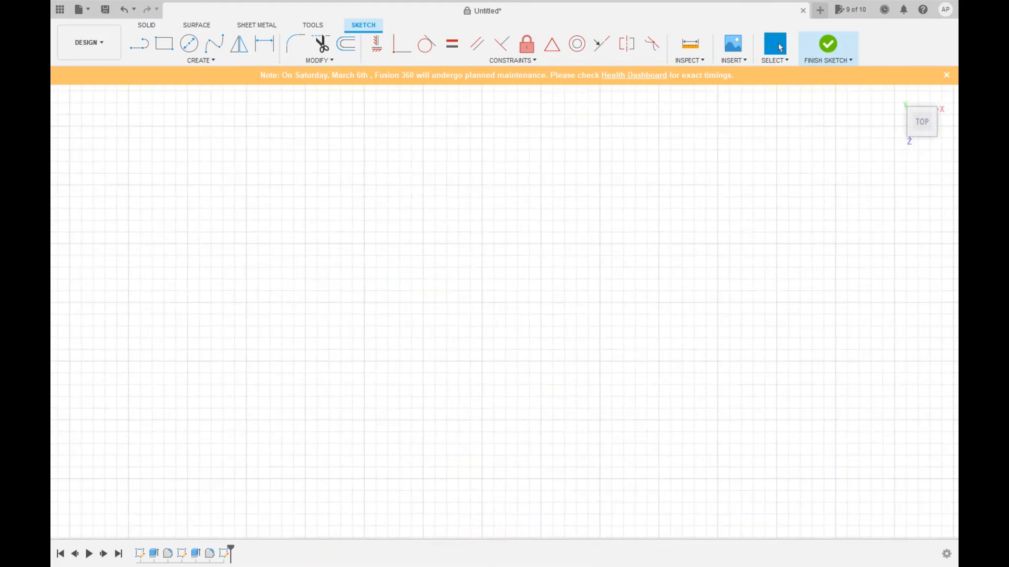
mouse_move(827, 509)
middle_down()
mouse_move(678, 270)
mouse_move(572, 333)
middle_up()
middle_drag(575, 440, 558, 306)
mouse_move(585, 389)
middle_down()
mouse_move(565, 273)
mouse_move(582, 413)
middle_up()
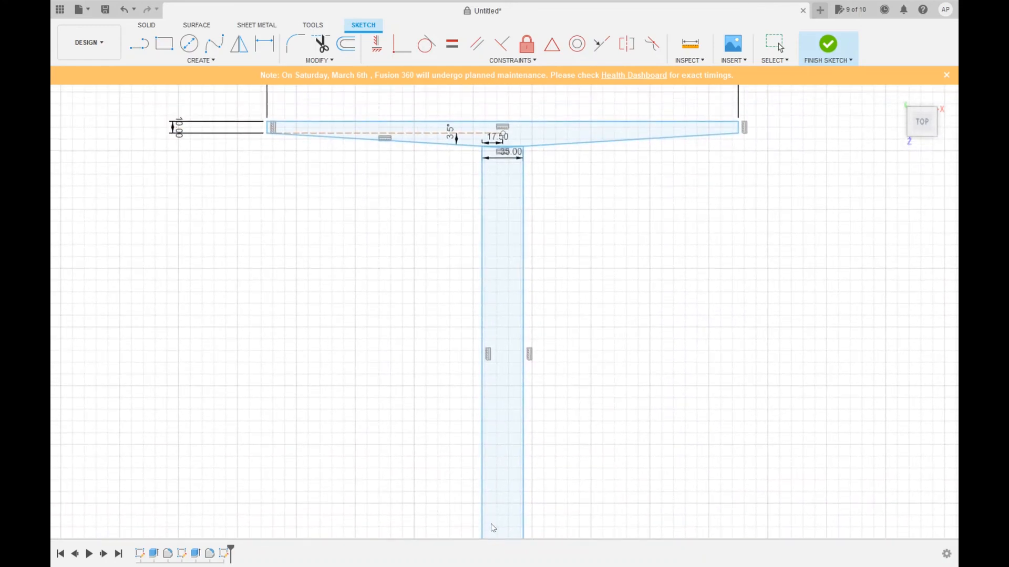
scroll(538, 496, down, 3)
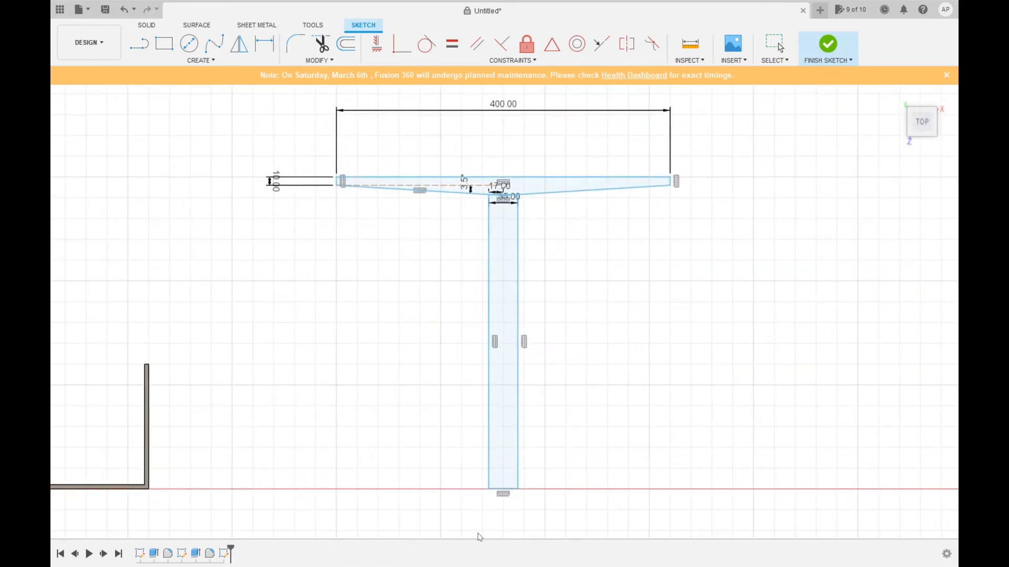
middle_drag(484, 500, 411, 395)
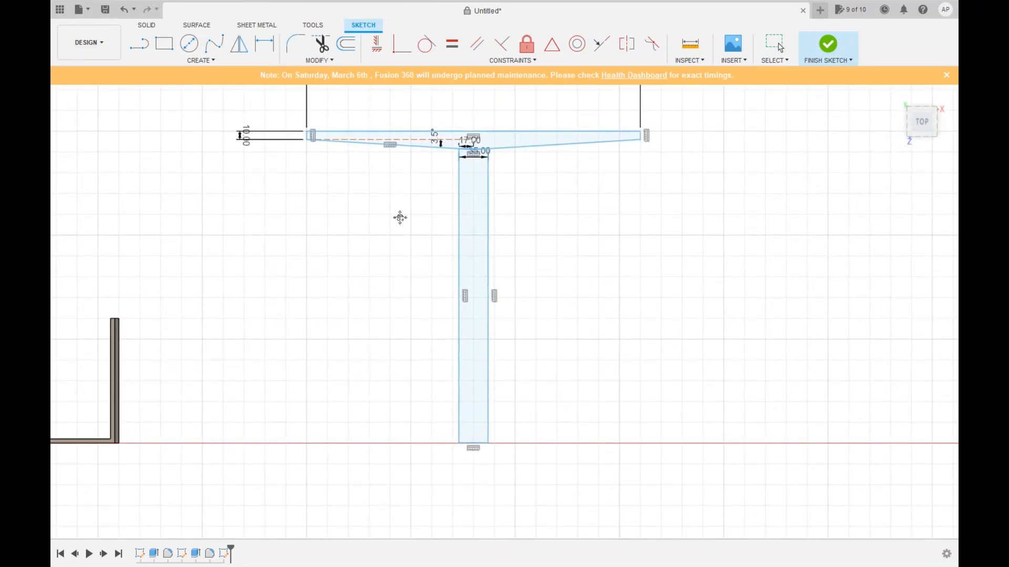
Step: Draw a 400 mm by 10 mm rectangle on the X axis, centred across the web's lower end, aligned with the upper flange's ends
mouse_move(397, 204)
middle_down()
mouse_move(396, 327)
mouse_move(381, 250)
mouse_move(385, 262)
mouse_move(430, 179)
middle_up()
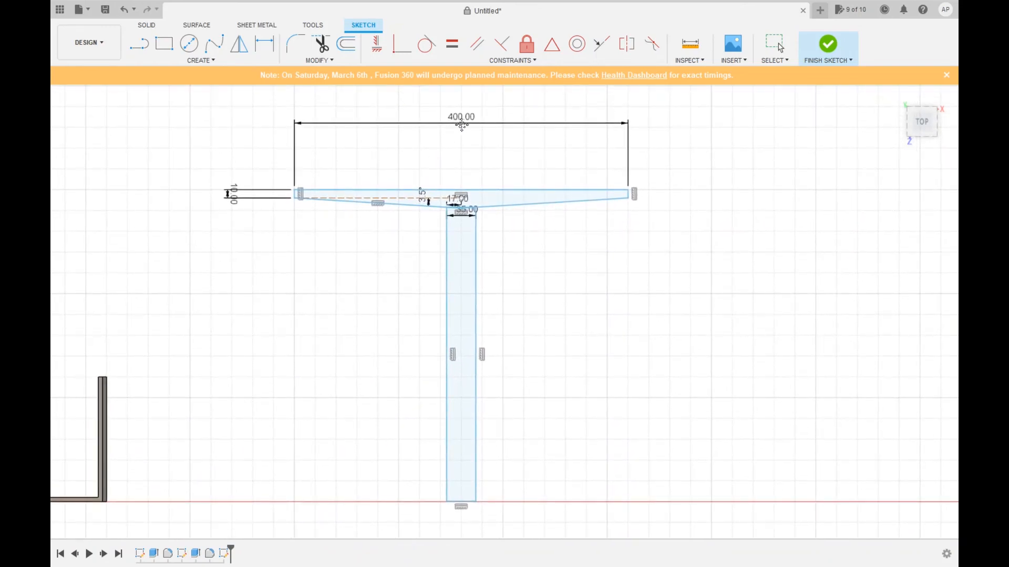
mouse_move(465, 123)
middle_down()
mouse_move(473, 103)
mouse_move(469, 118)
middle_up()
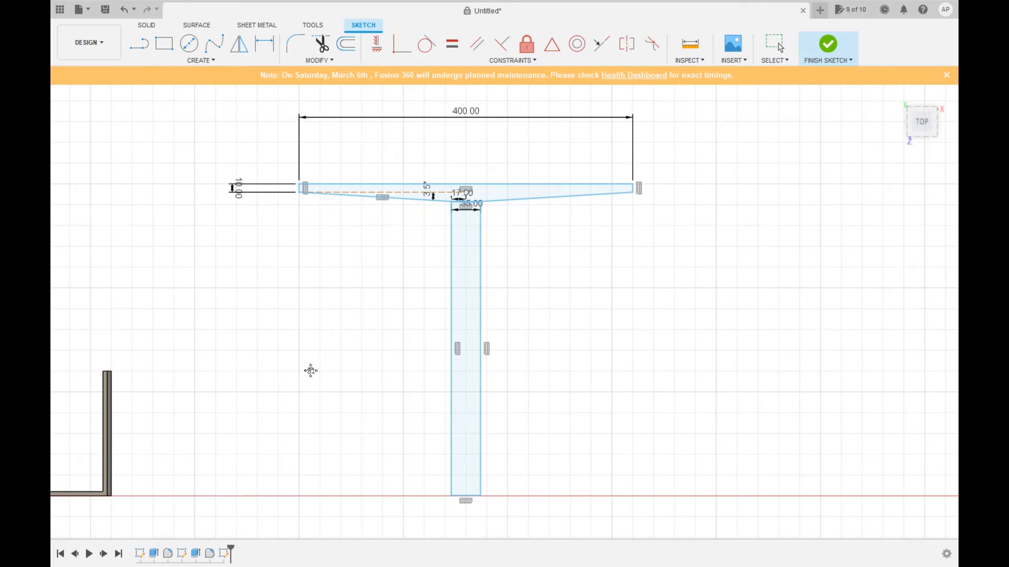
click(166, 48)
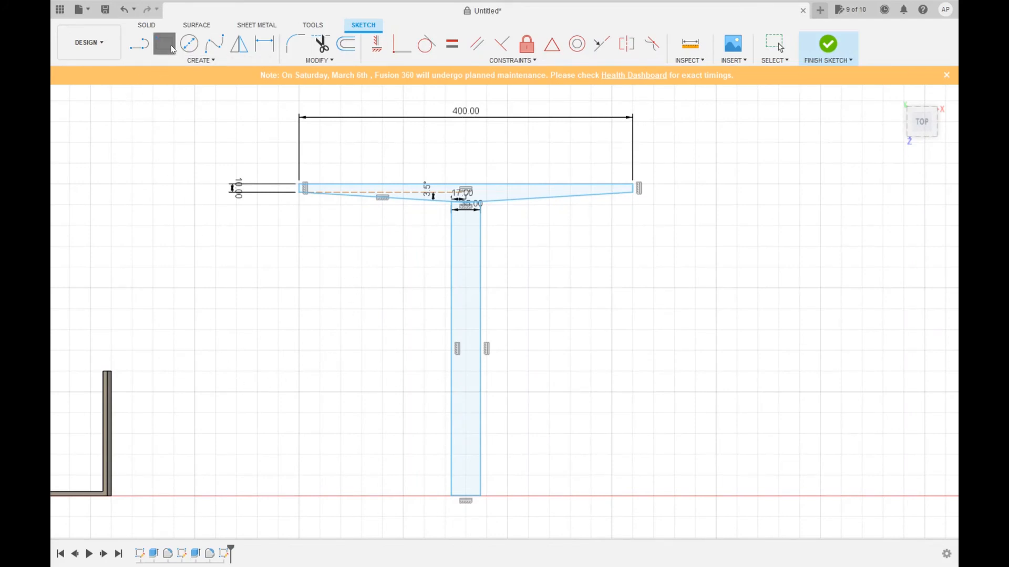
click(299, 496)
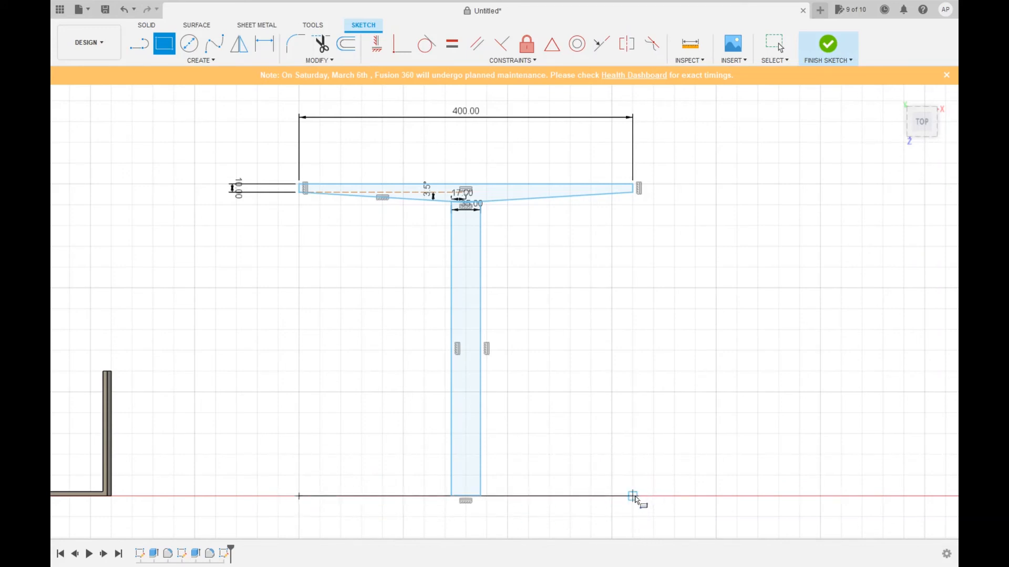
shift+middle_drag(635, 497, 545, 439)
scroll(547, 438, up, 3)
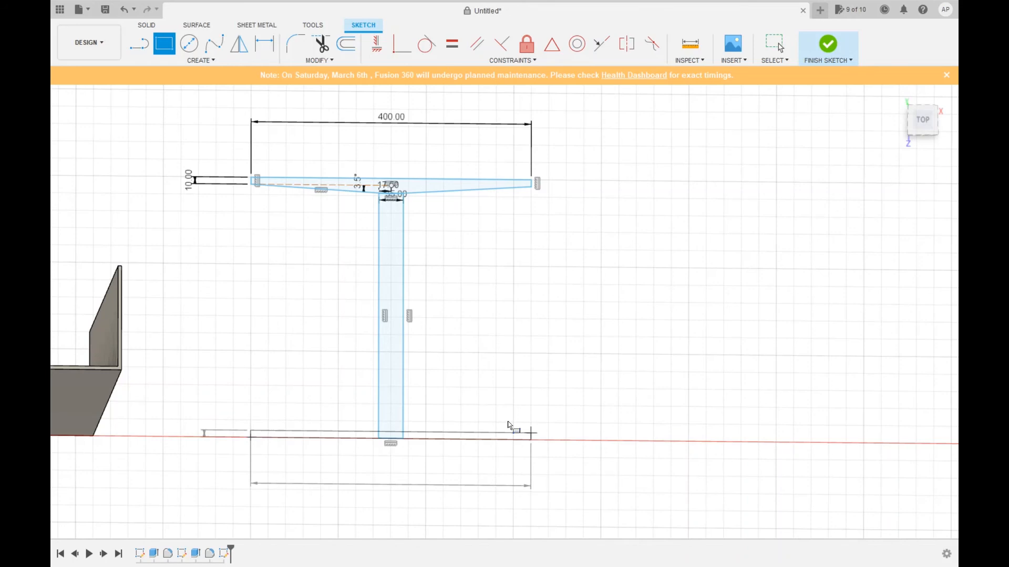
click(508, 426)
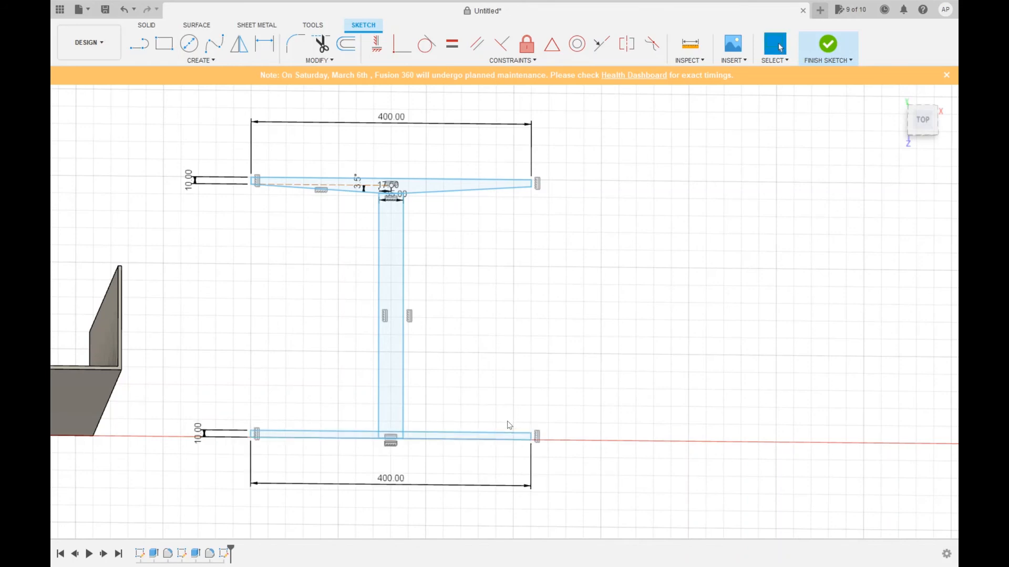
key(Escape)
Step: Trim away all three segments of the lower rectangle's upper edge, keeping its base and short vertical ends
scroll(436, 453, up, 5)
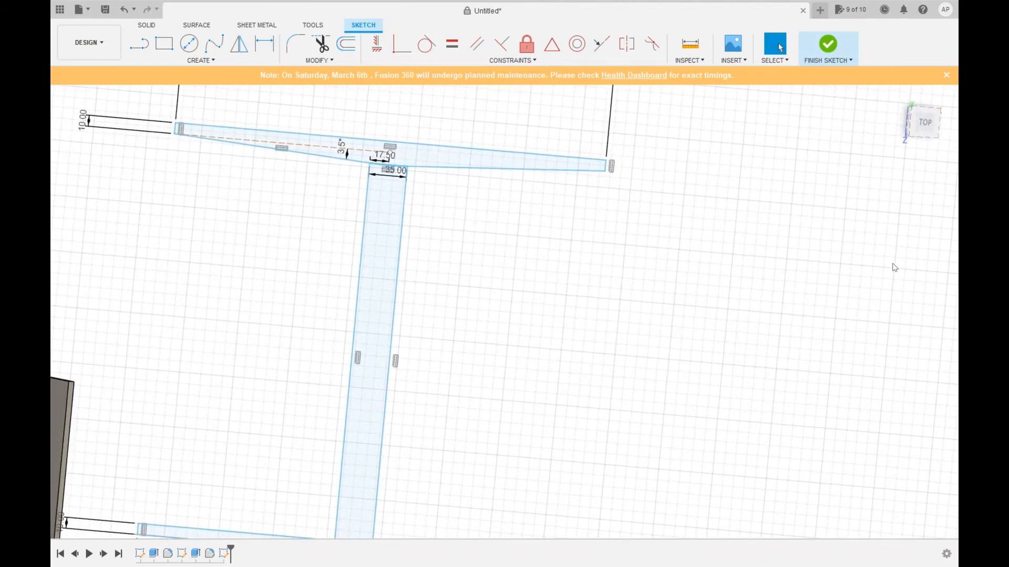
click(924, 122)
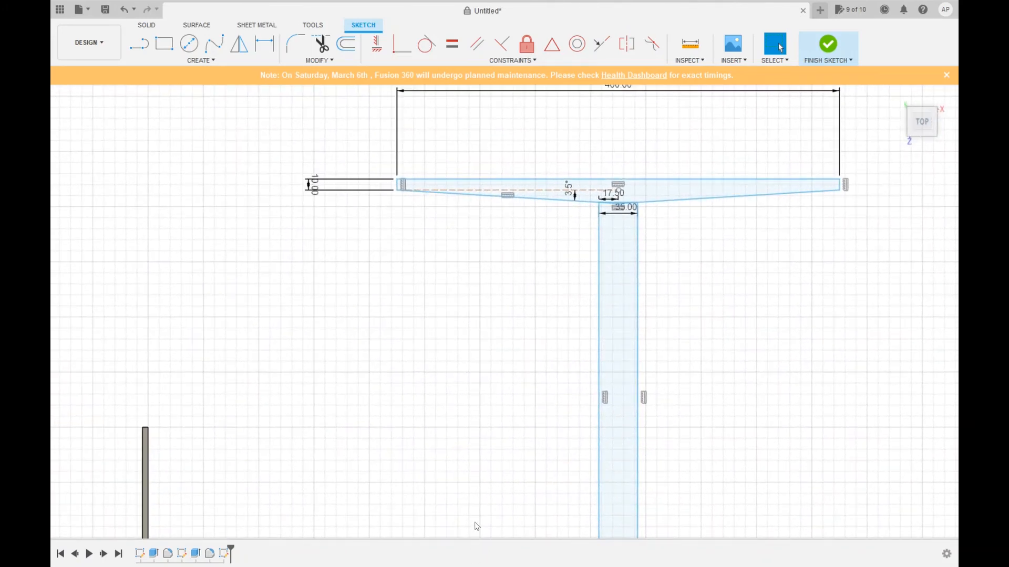
mouse_move(568, 498)
middle_down()
mouse_move(551, 231)
mouse_move(441, 206)
middle_up()
click(321, 43)
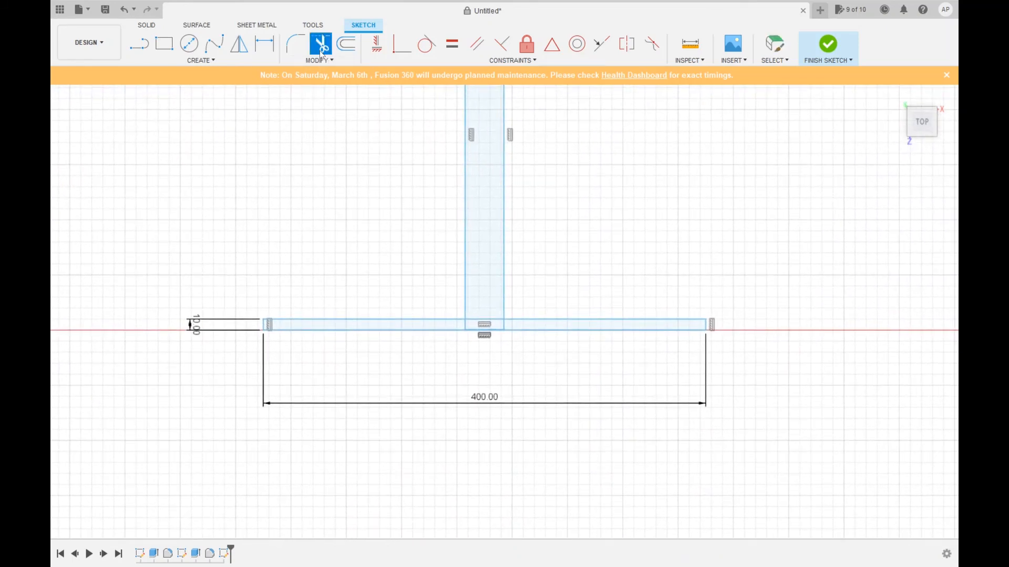
click(396, 318)
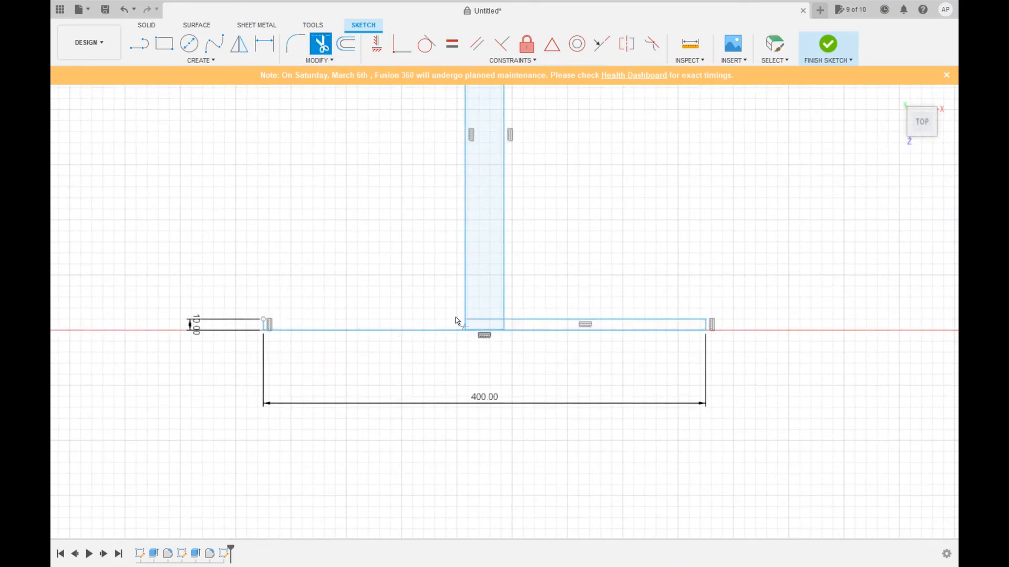
click(482, 319)
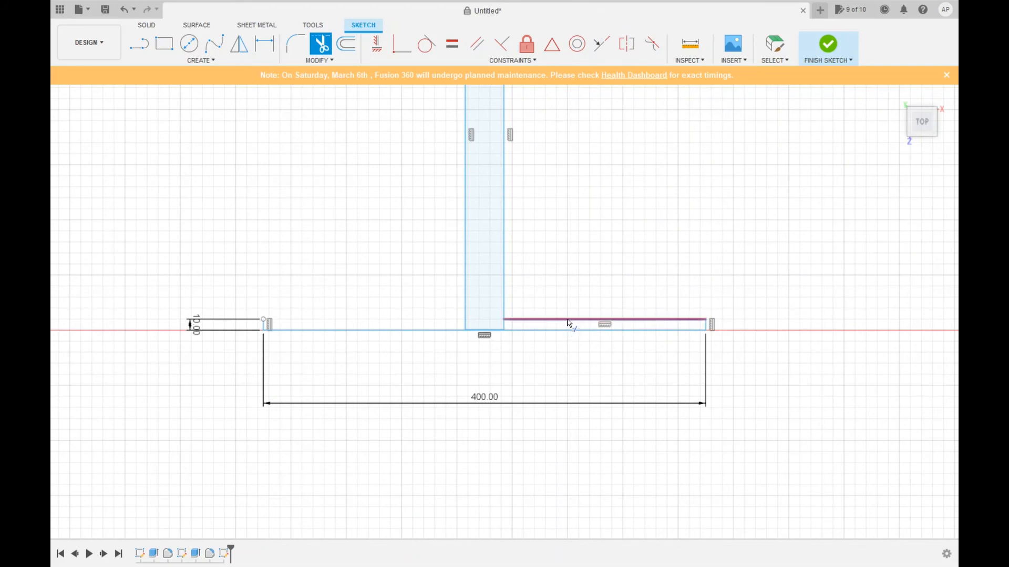
click(568, 320)
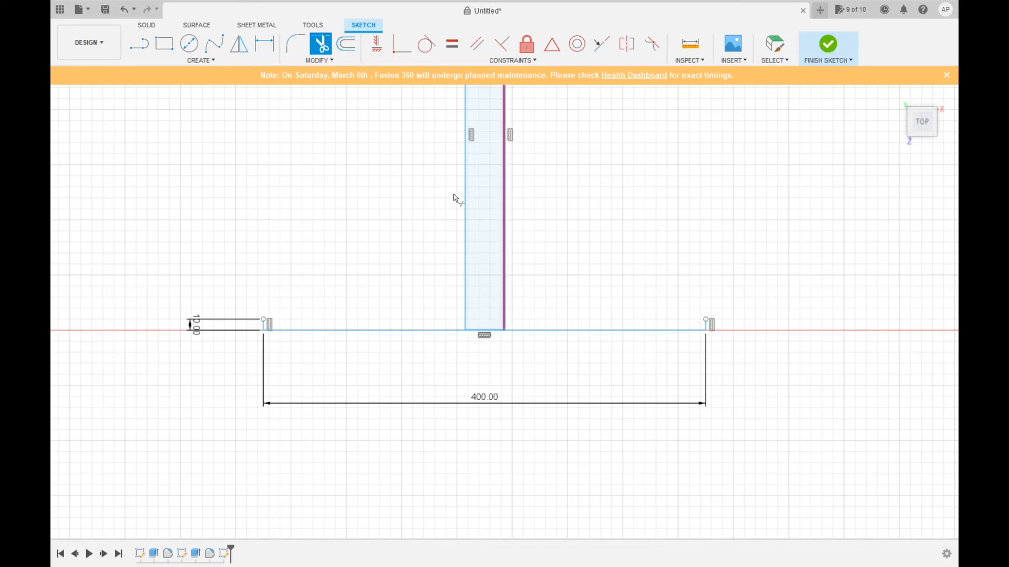
click(139, 44)
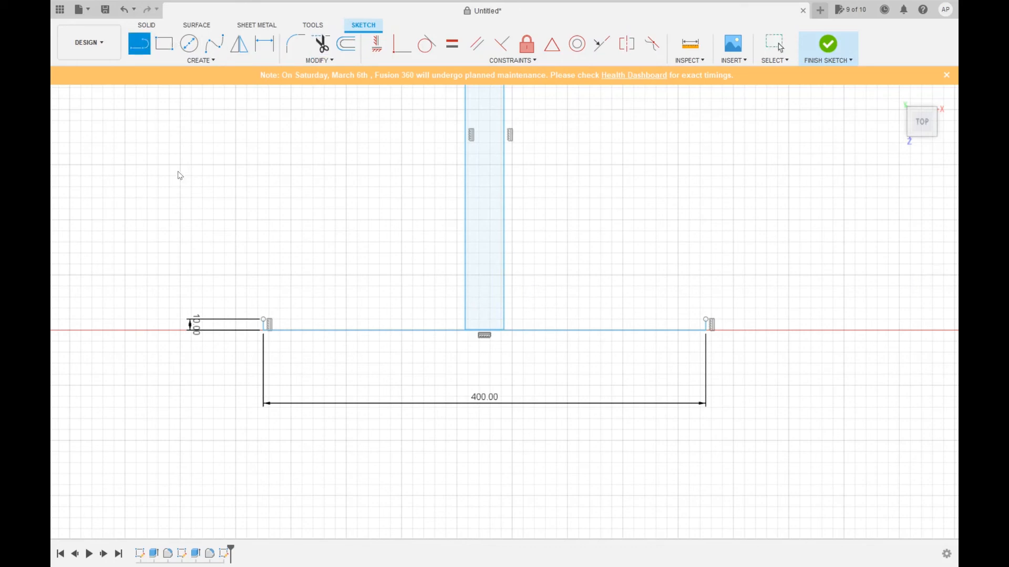
click(264, 320)
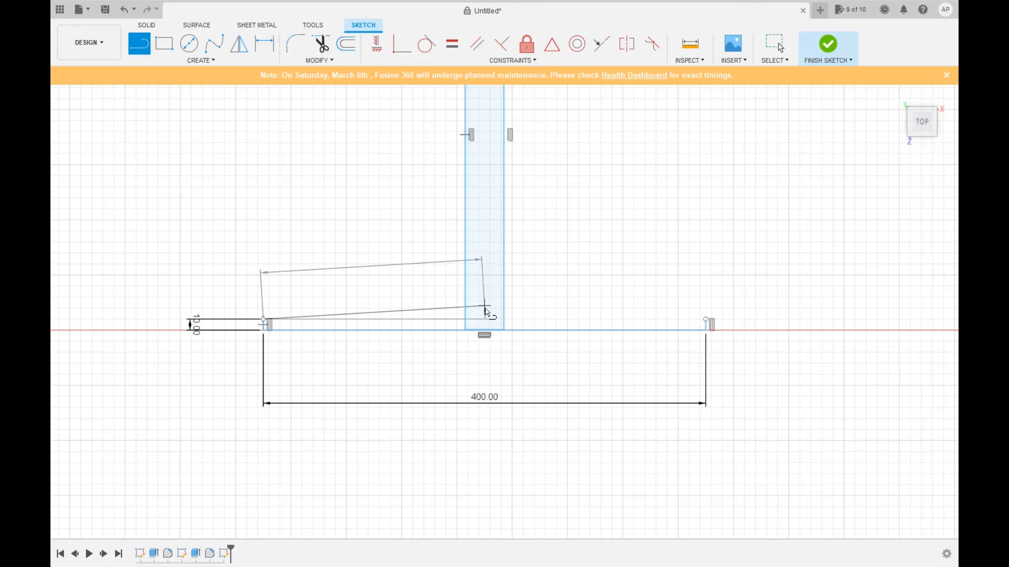
mouse_move(482, 309)
shift+middle_down()
mouse_move(488, 315)
mouse_move(475, 308)
mouse_move(434, 354)
shift+middle_up()
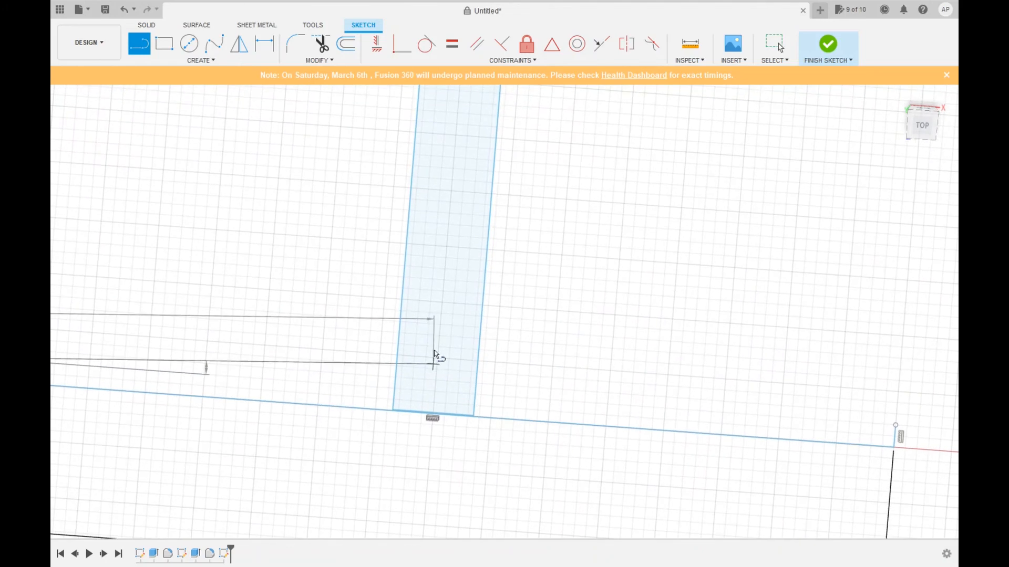
shift+scroll(440, 363, left, 5)
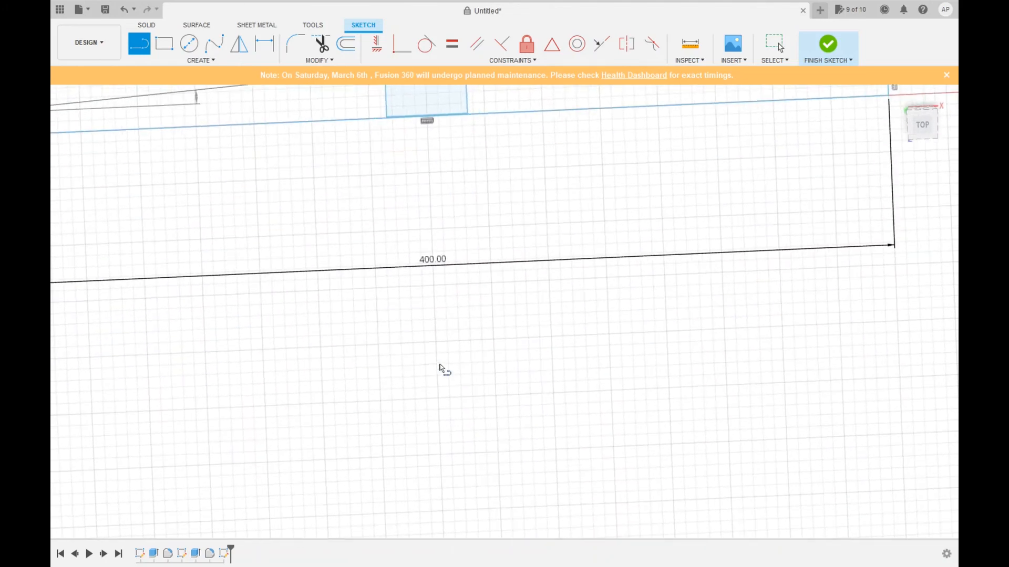
shift+middle_drag(436, 362, 424, 328)
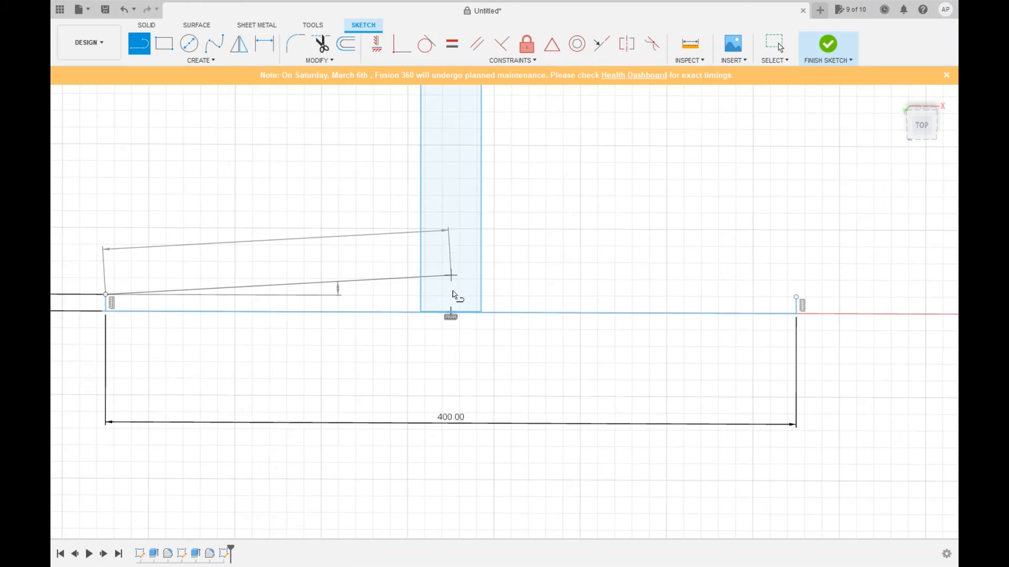
key(Escape)
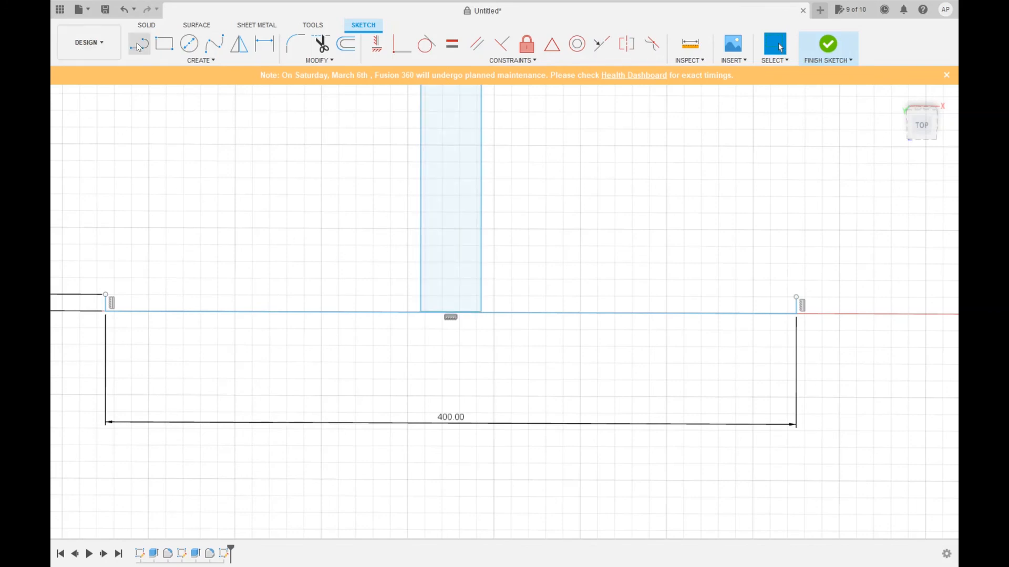
Step: Draw the lower flange's sloped top from its left end at 3.5° up to the web's centreline and down to its right end
click(138, 46)
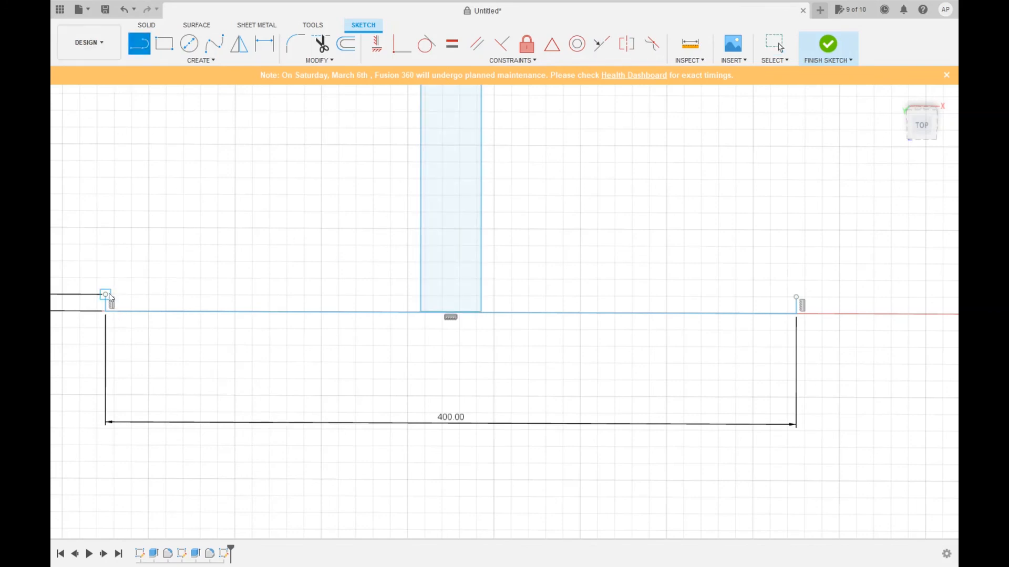
click(109, 294)
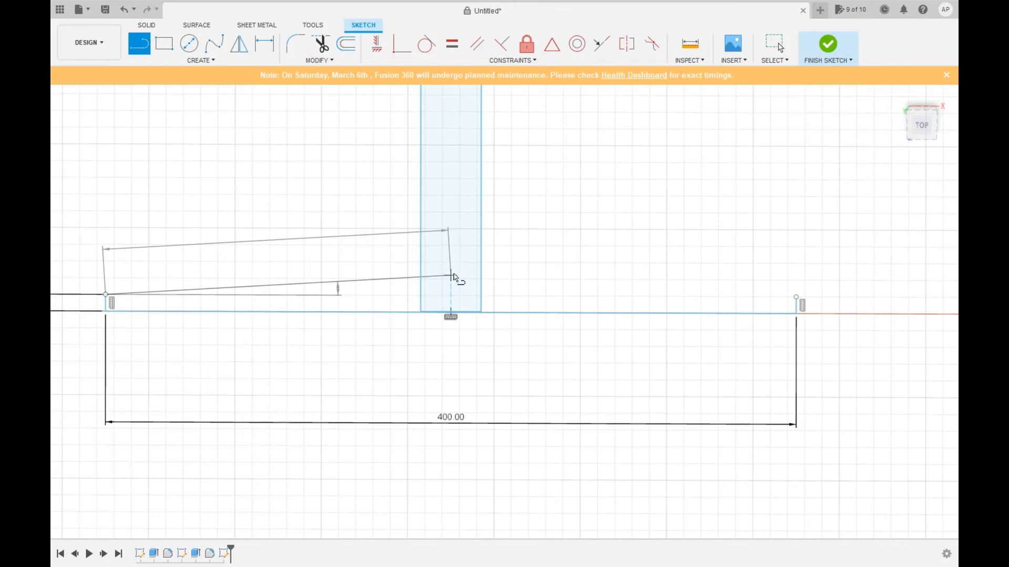
click(453, 275)
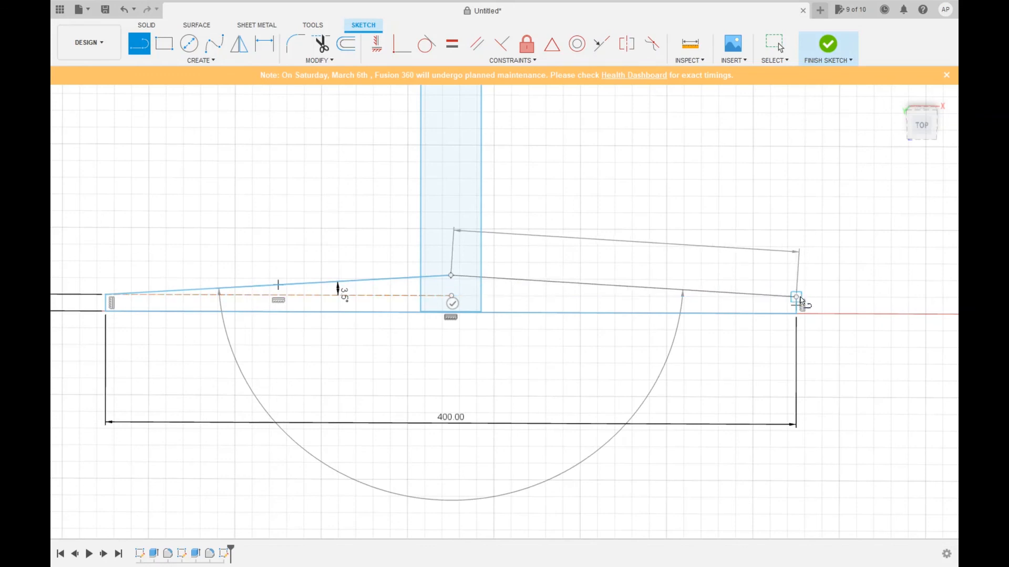
click(796, 298)
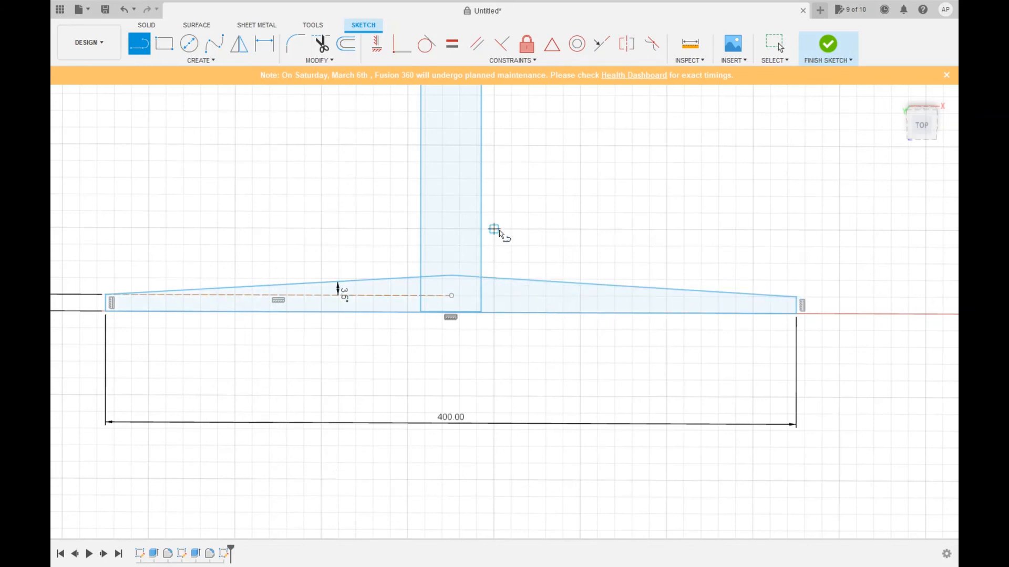
key(Escape)
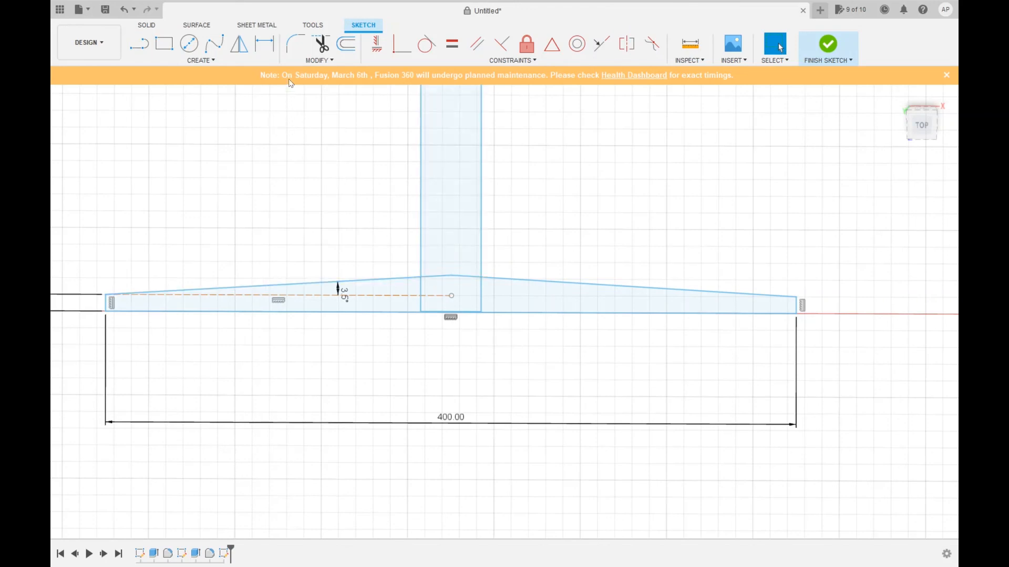
Step: Trim the web's lines inside the lower flange and the flange's sloped segments crossing the web
key(t)
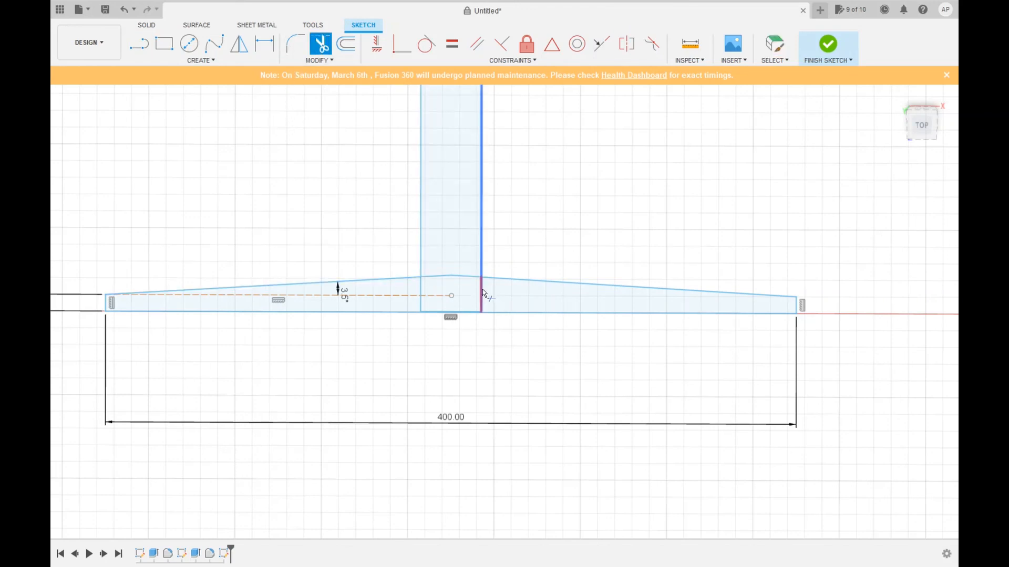
click(481, 297)
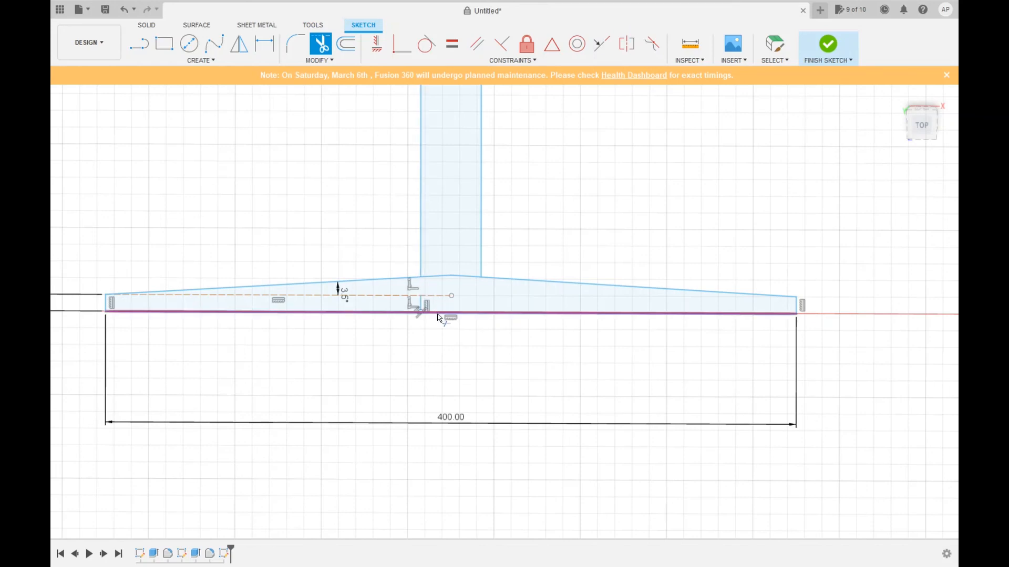
click(445, 276)
click(458, 277)
Step: Trim the leftover segments between the web and the upper flange's underside, and finish the sketch
scroll(471, 267, up, 6)
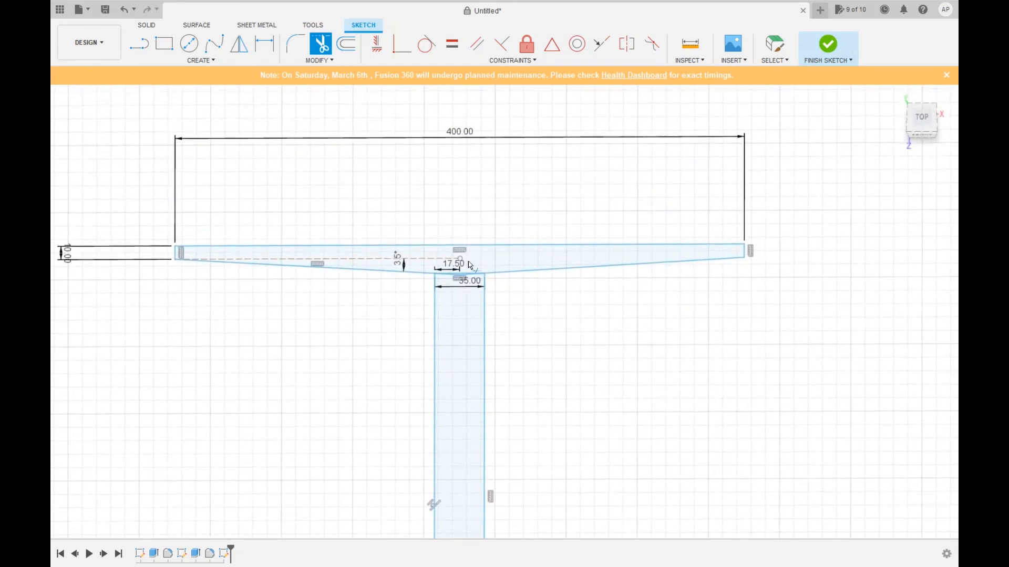
scroll(468, 260, down, 5)
scroll(452, 233, down, 3)
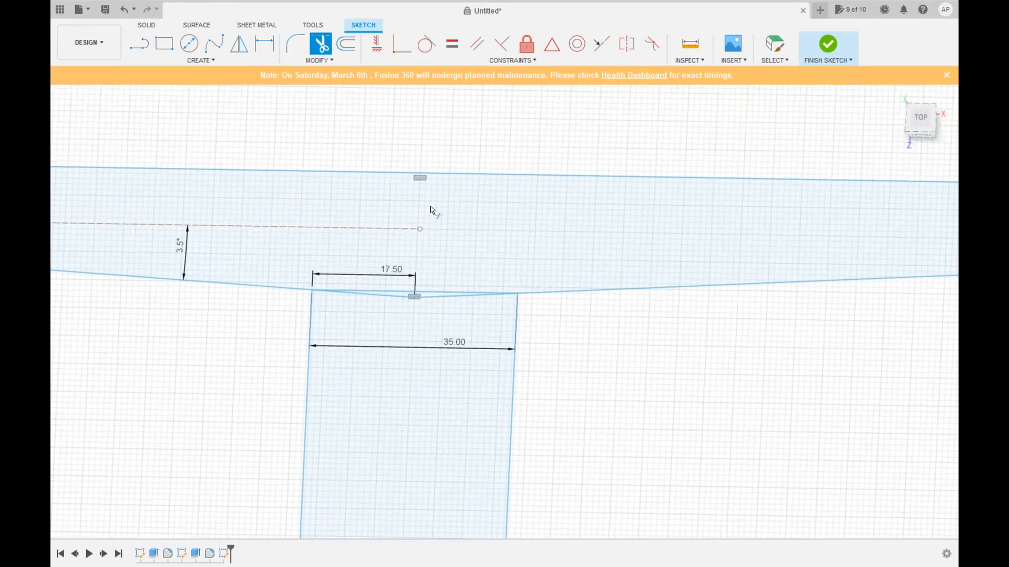
click(454, 327)
click(458, 332)
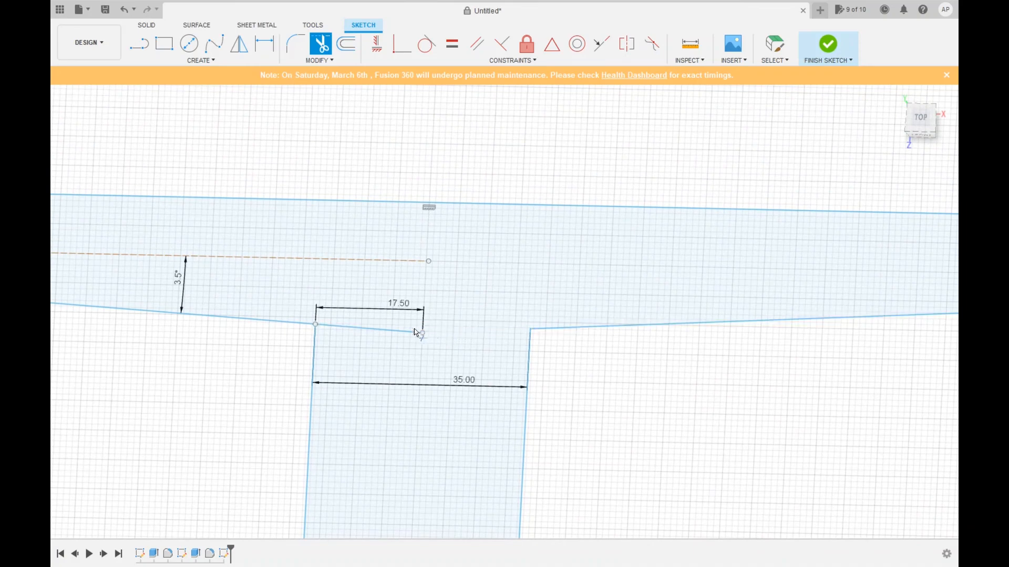
click(389, 331)
scroll(388, 332, down, 6)
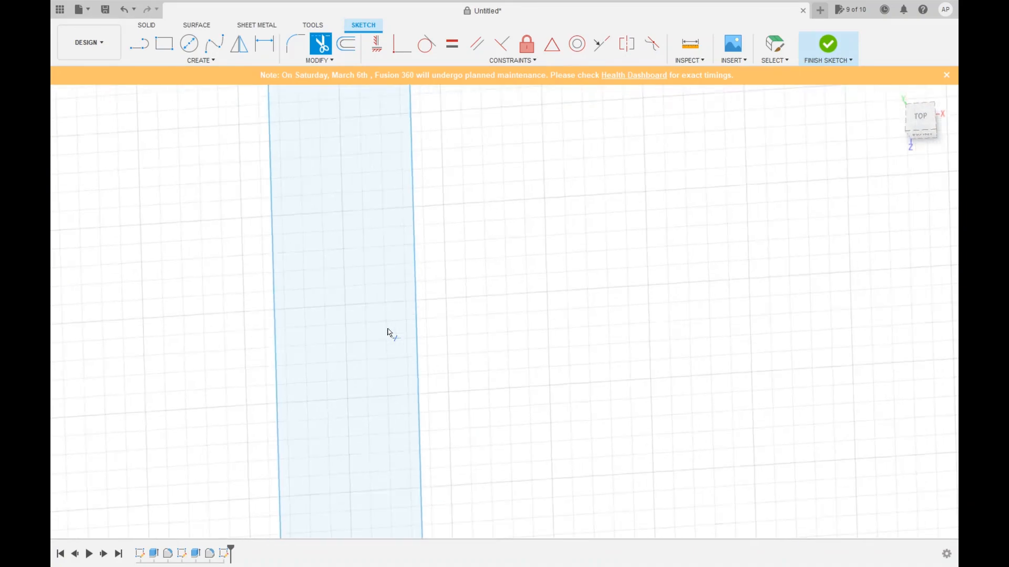
scroll(382, 331, up, 6)
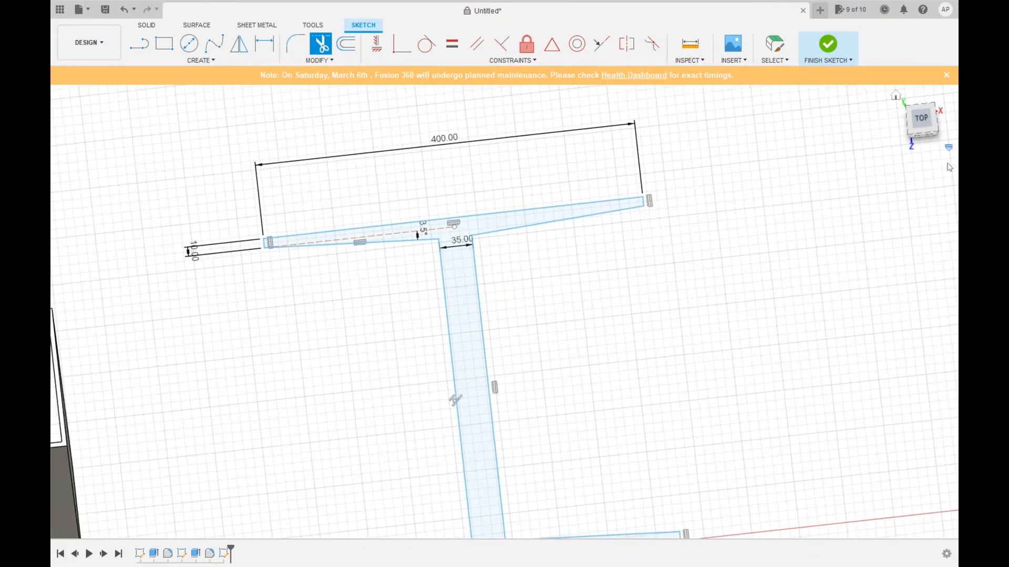
click(920, 397)
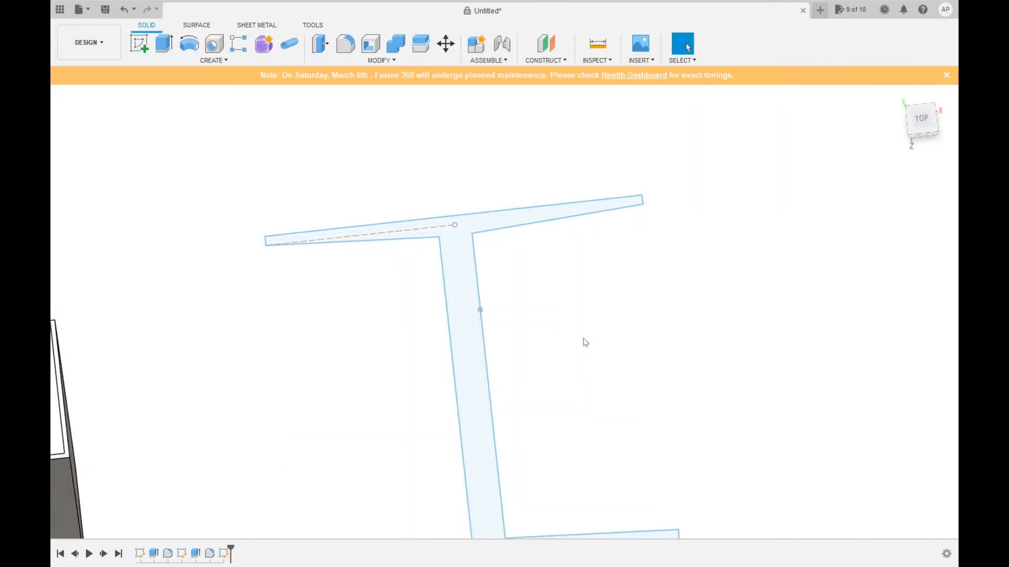
Step: Extrude the closed I-beam profile 700 mm toward the same side as the angle and U-channel
click(454, 310)
key(e)
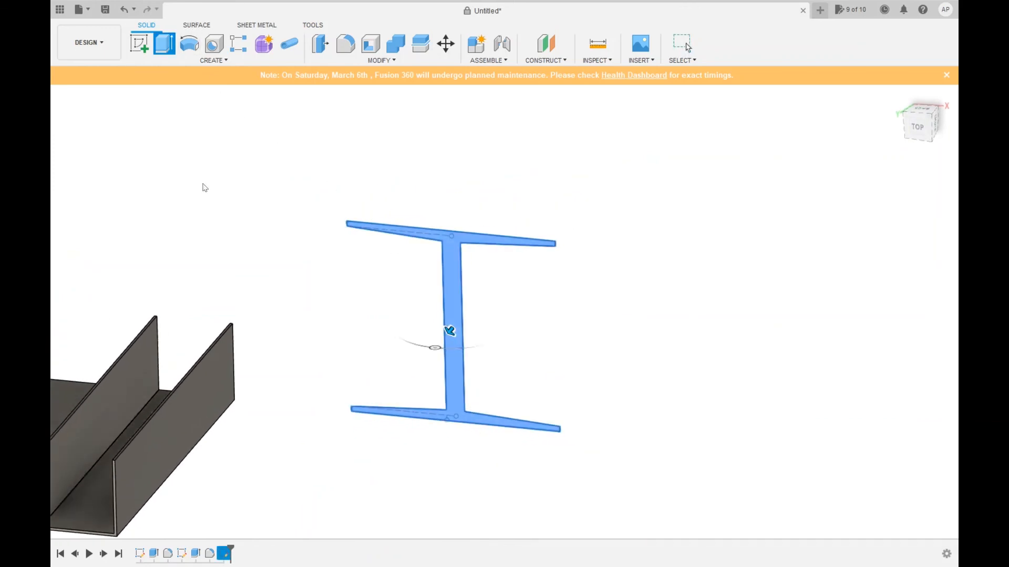
drag(450, 332, 342, 456)
scroll(318, 458, down, 5)
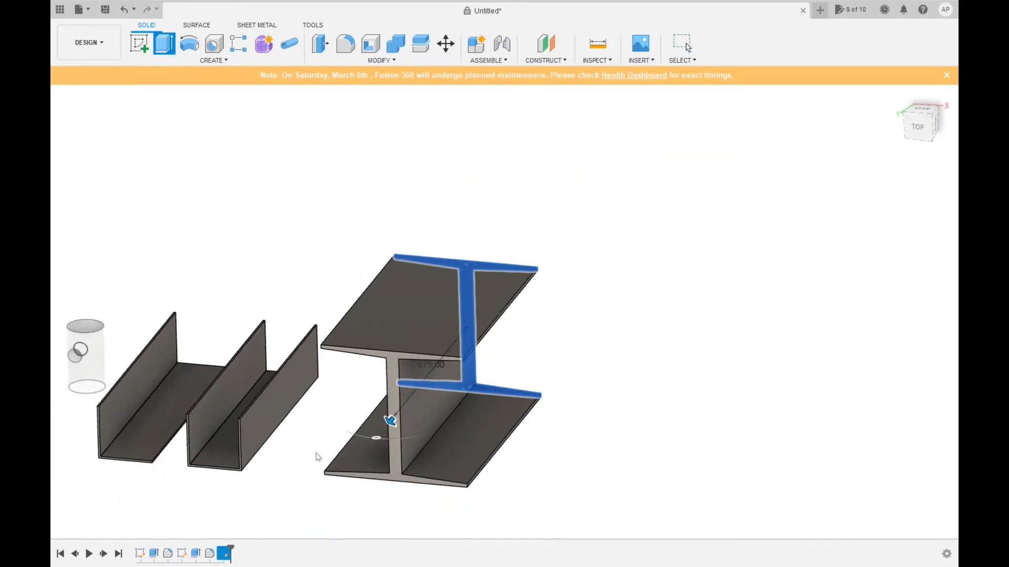
scroll(449, 368, up, 1)
shift+middle_drag(449, 367, 424, 397)
mouse_move(423, 398)
mouse_down()
mouse_move(415, 416)
mouse_move(424, 404)
mouse_up()
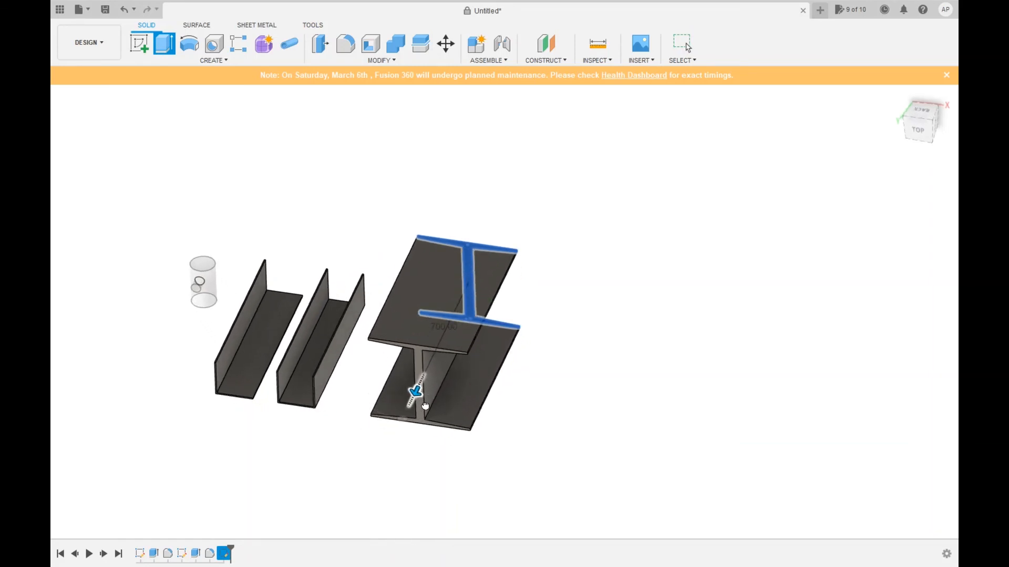
scroll(422, 402, up, 1)
scroll(420, 400, up, 4)
click(899, 330)
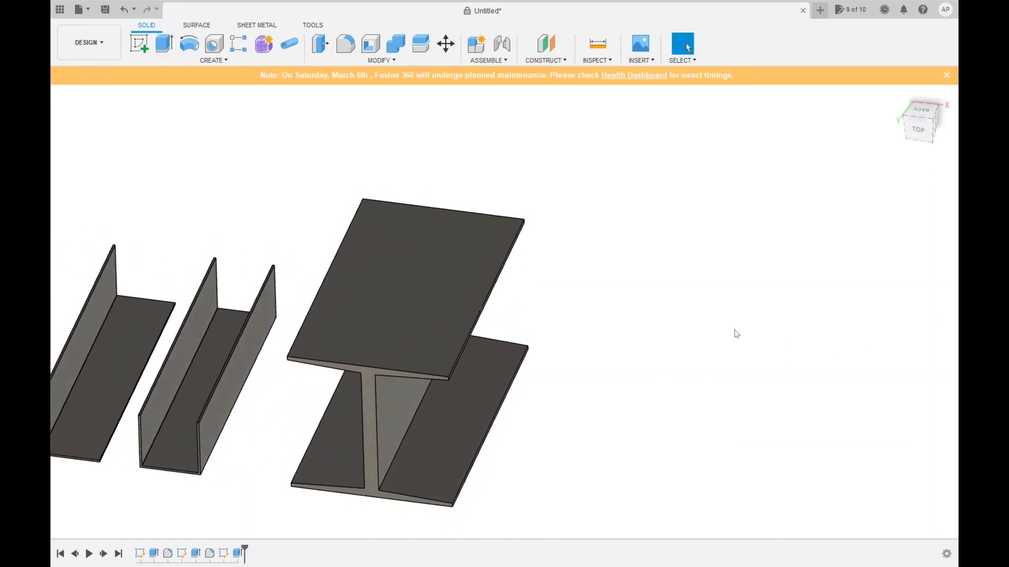
Step: Activate the top-level component and examine the pipe junction from behind
shift+middle_drag(734, 330, 241, 436)
scroll(241, 436, up, 4)
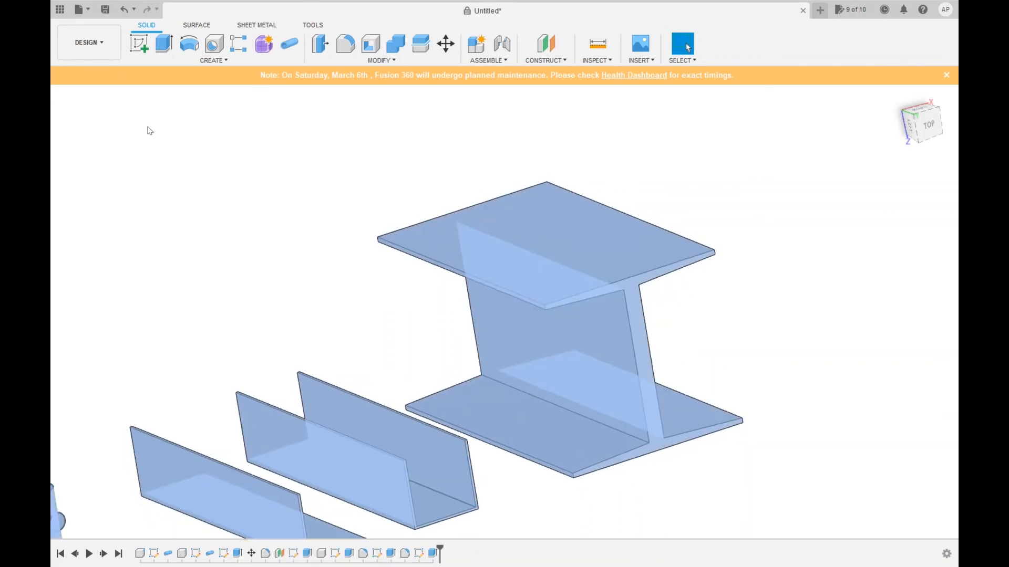
shift+middle_drag(148, 128, 336, 343)
click(747, 385)
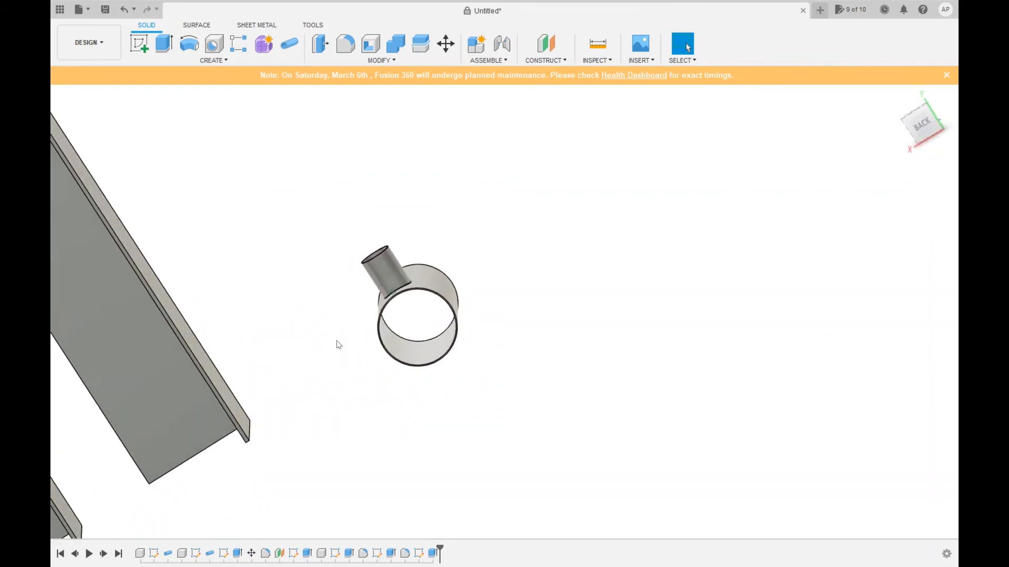